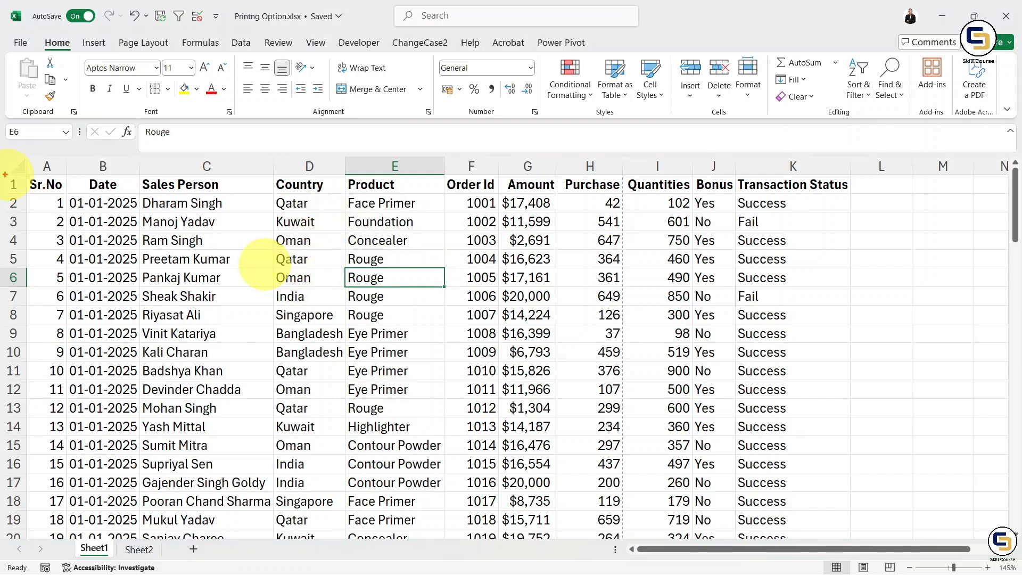
Check in the print preview which of the table's columns fit on the first page.
mouse_move(25, 168)
mouse_down()
mouse_move(56, 199)
mouse_move(780, 200)
mouse_move(868, 191)
mouse_move(877, 200)
mouse_move(858, 191)
mouse_up()
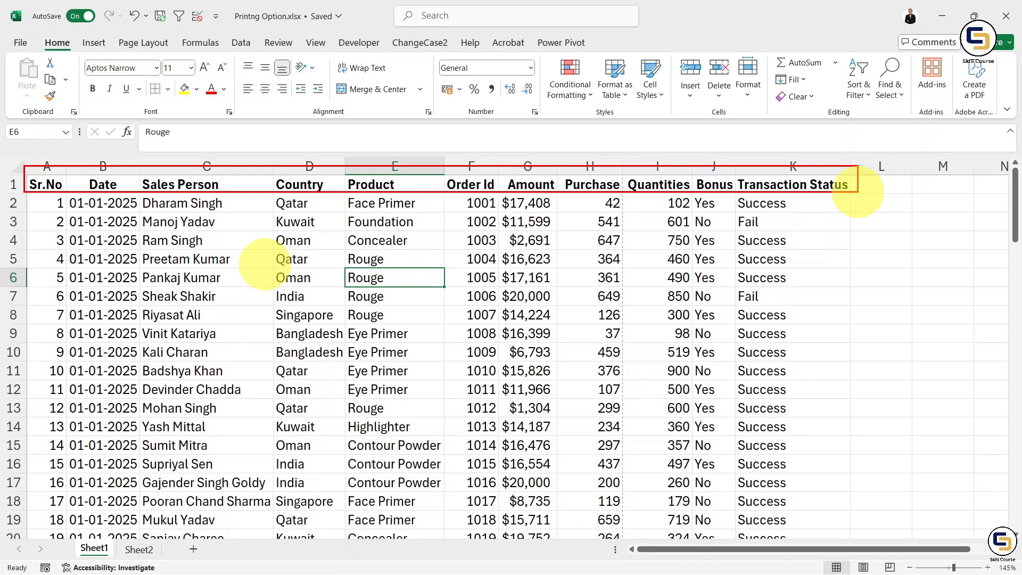
key(Escape)
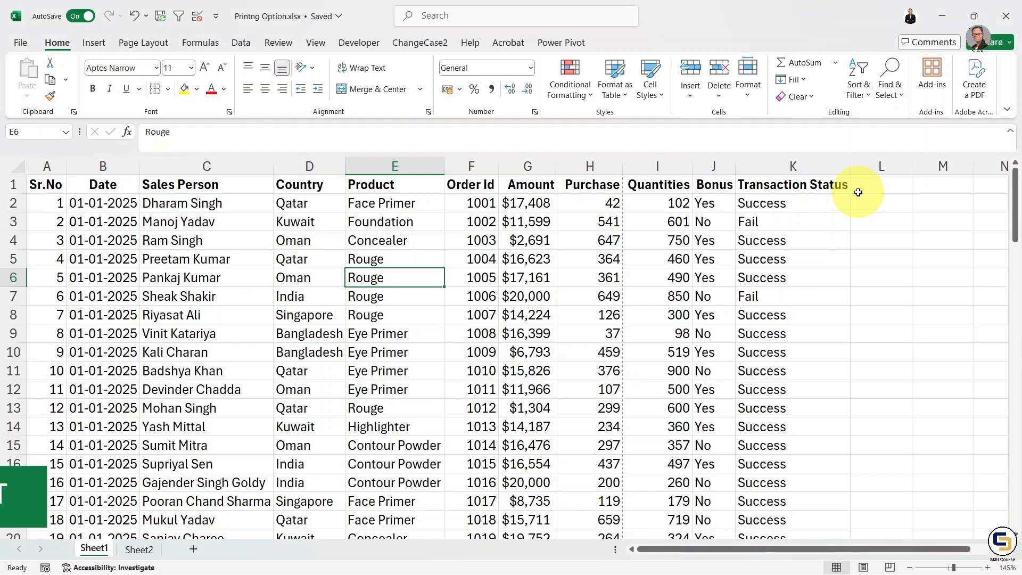
key(ctrl+p)
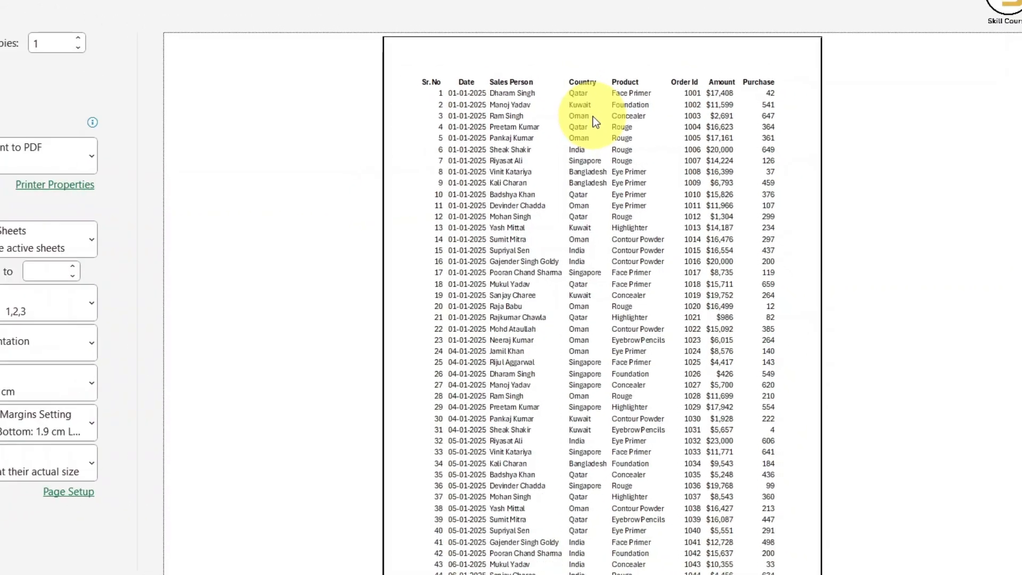
key(Escape)
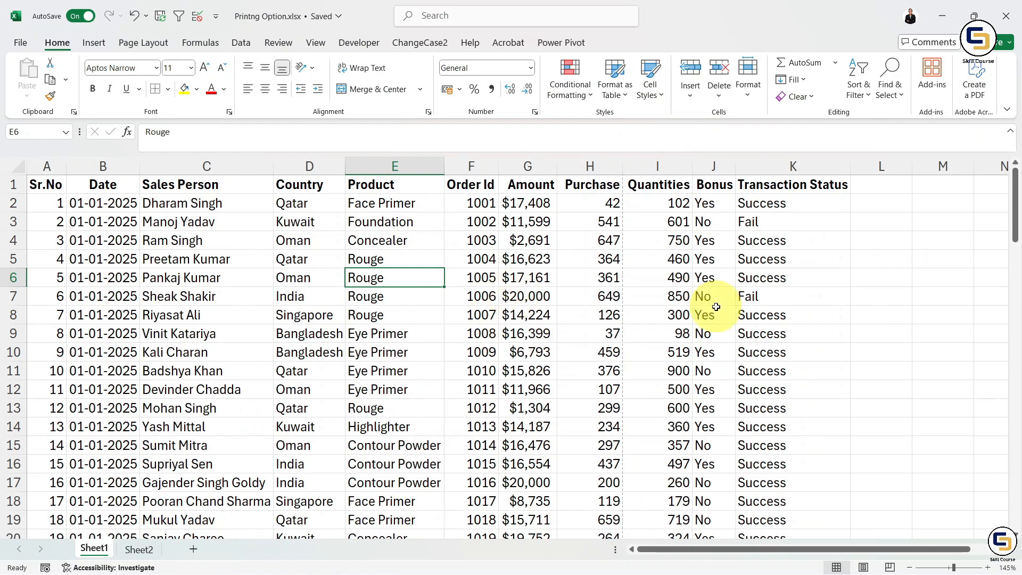
key(ctrl+p)
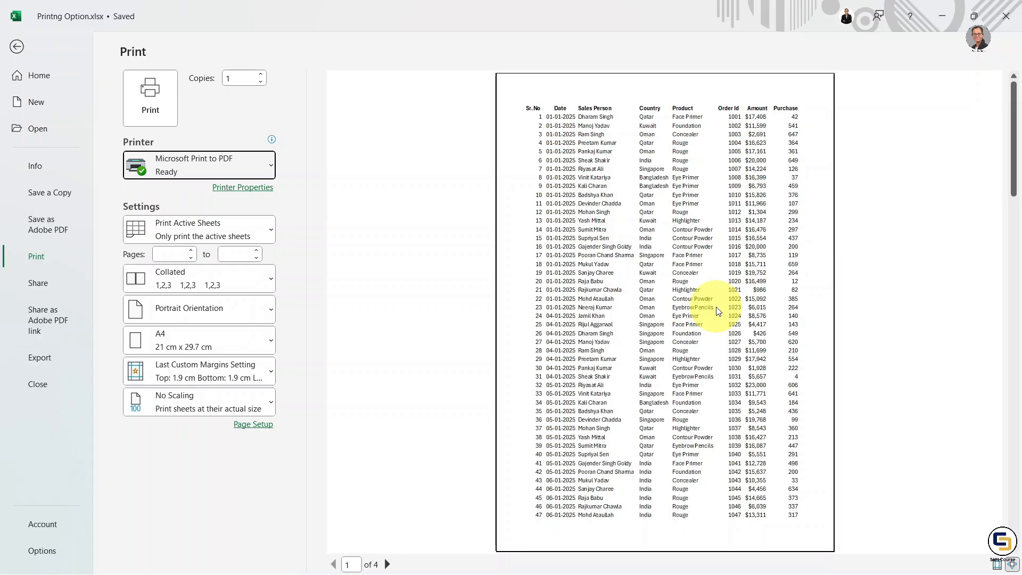
key(Escape)
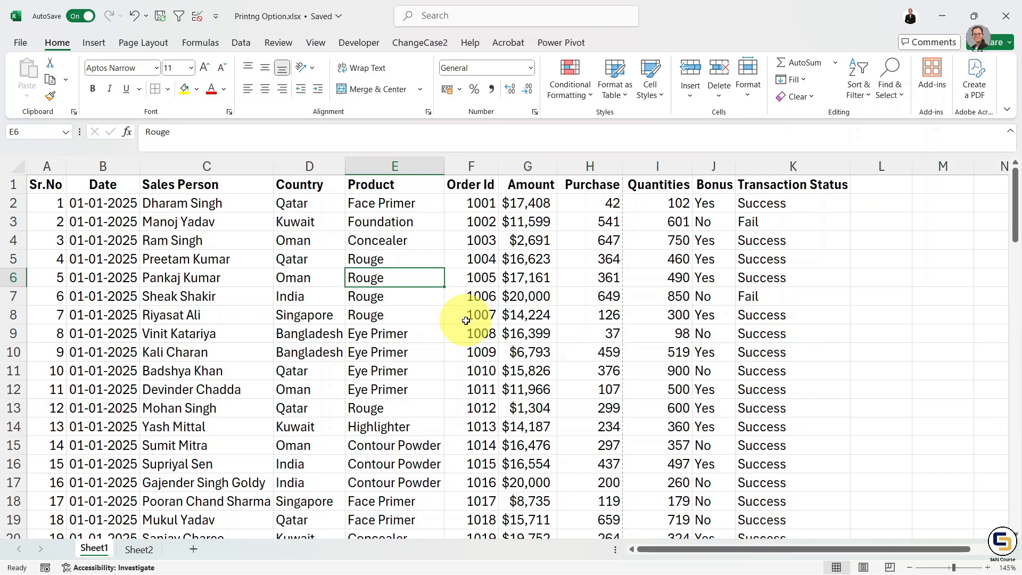
Apply All Borders to the entire data table and check the bordered table in the print preview.
key(ctrl+a)
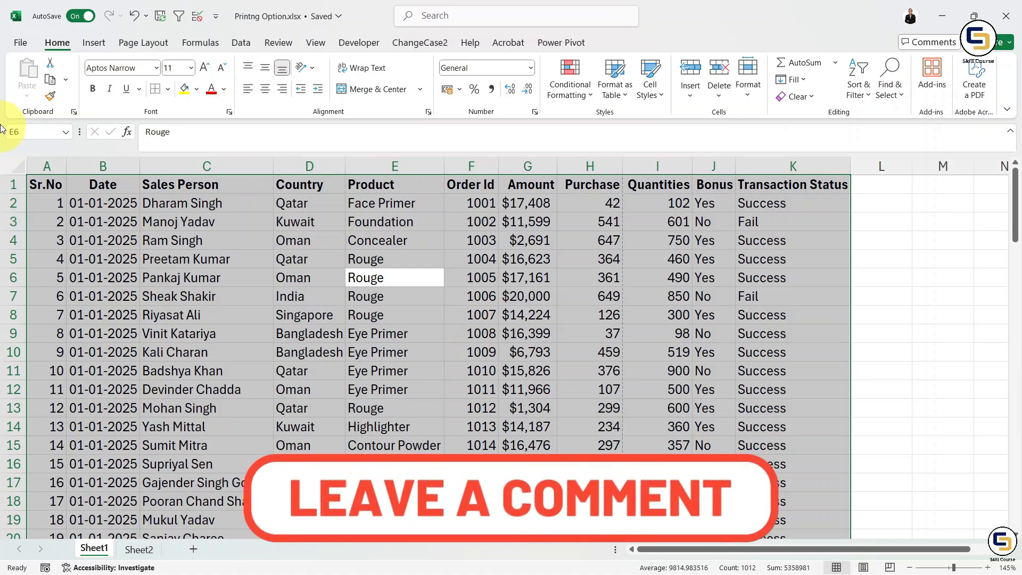
click(168, 91)
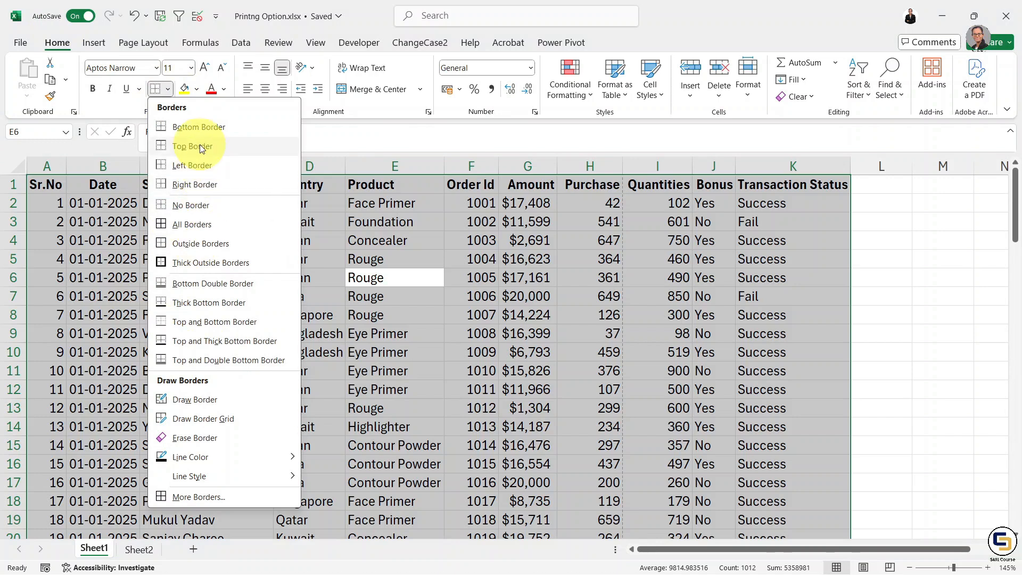
click(192, 229)
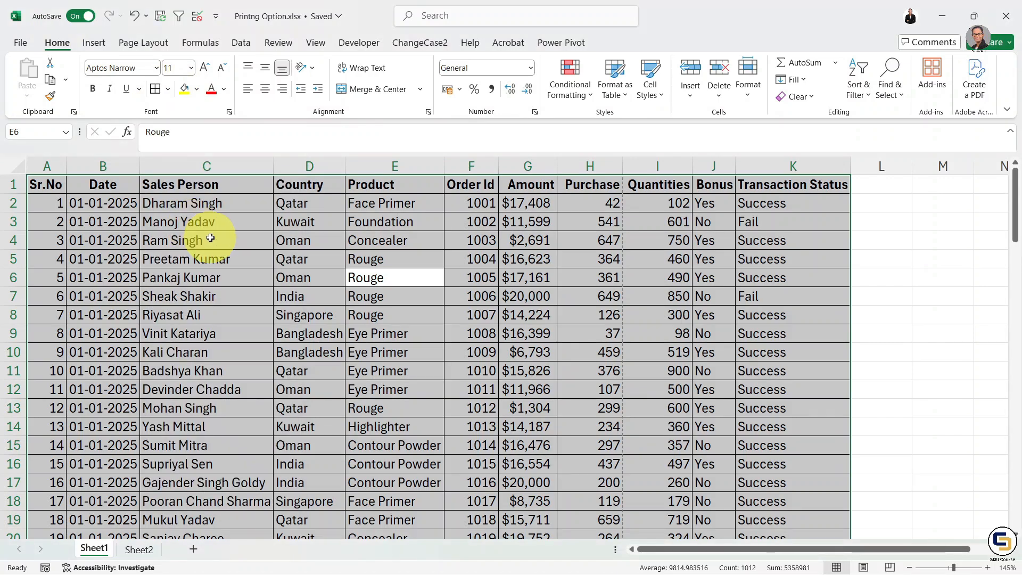
click(389, 307)
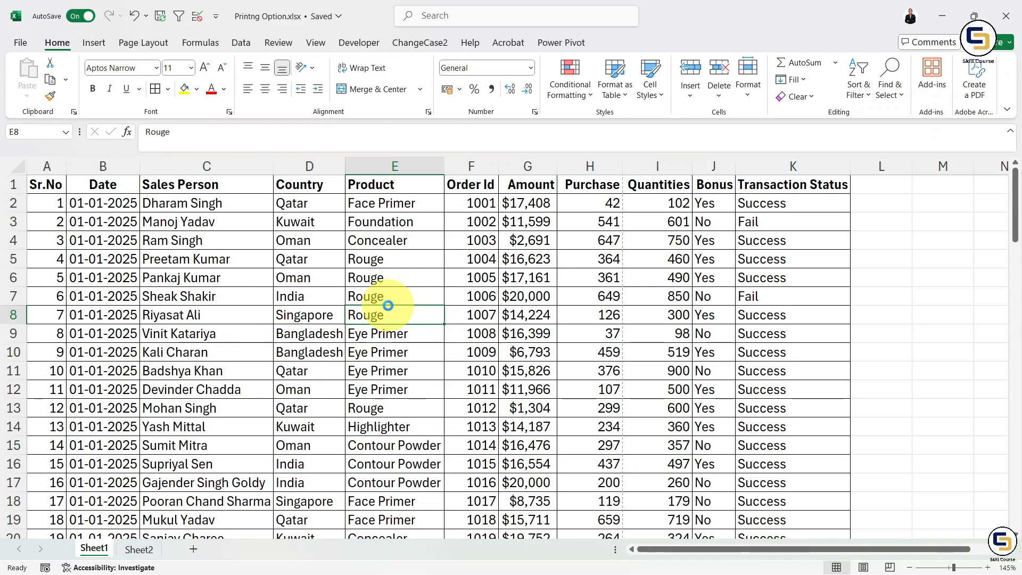
key(ctrl+p)
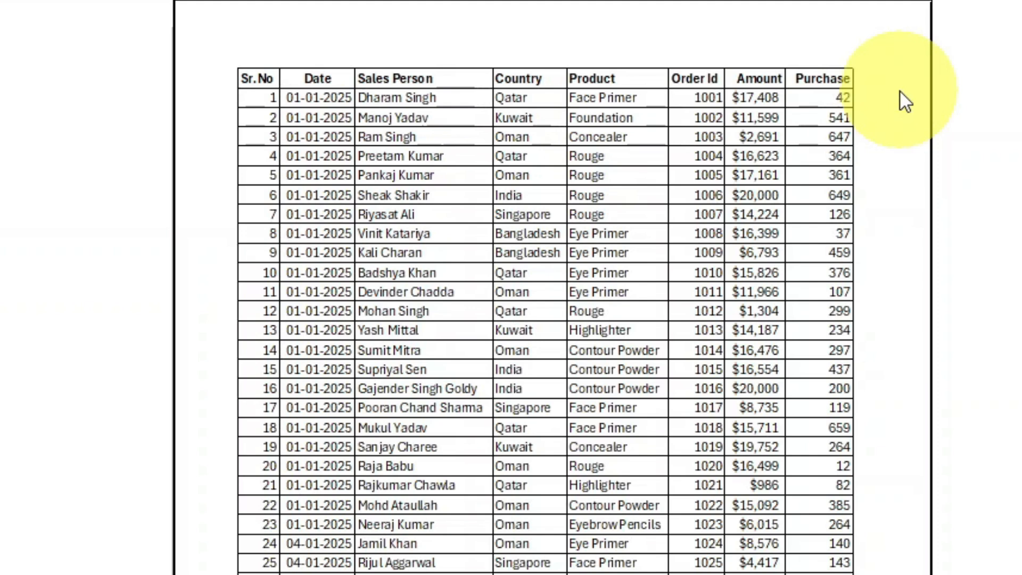
key(Escape)
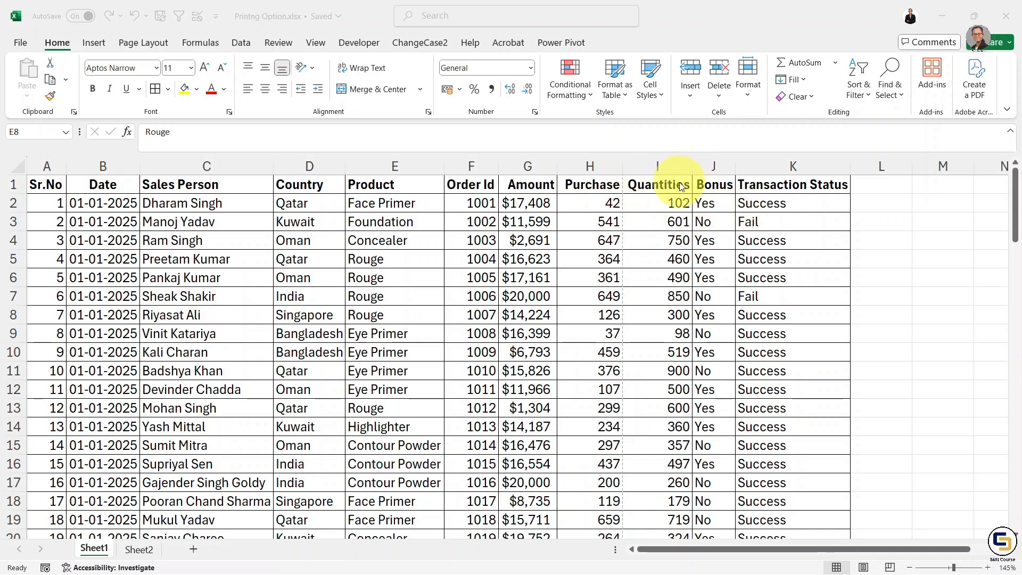
Shorten the Quantities header in cell I1 to "Qty".
key(F2)
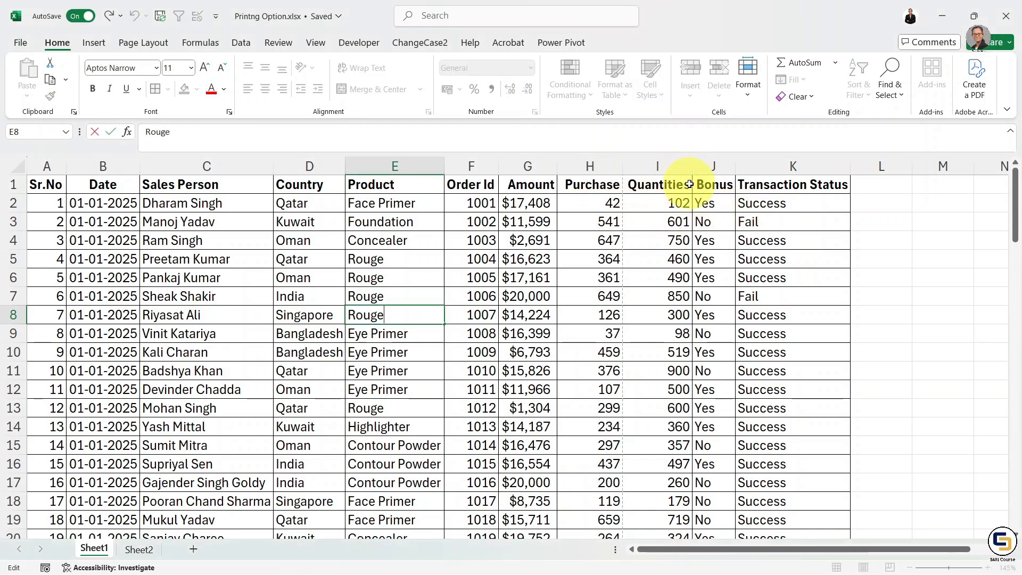
double_click(689, 184)
key(BackSpace)
key(BackSpace)
key(BackSpace)
key(BackSpace)
key(BackSpace)
key(BackSpace)
key(BackSpace)
key(BackSpace)
key(BackSpace)
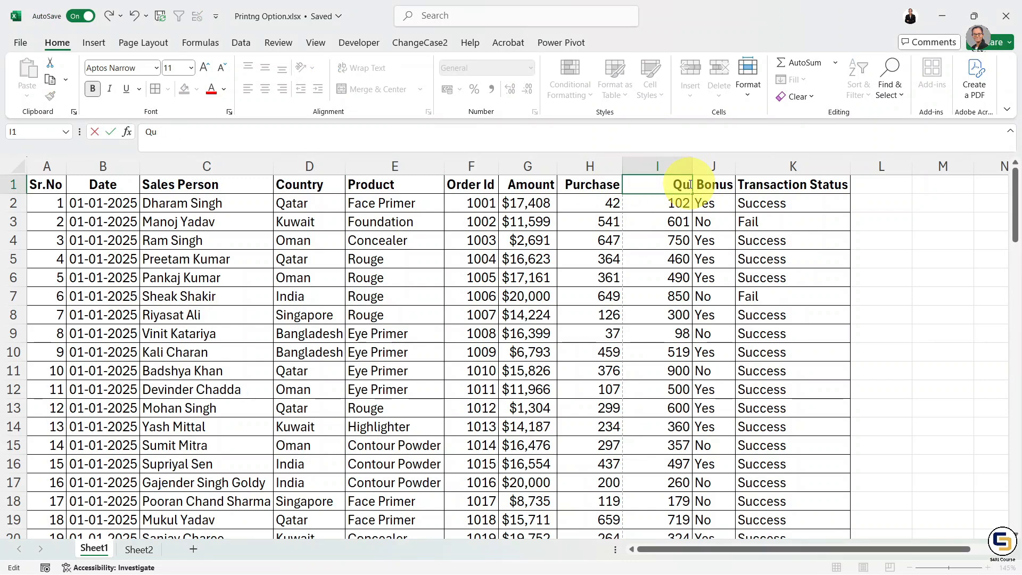
text(ty)
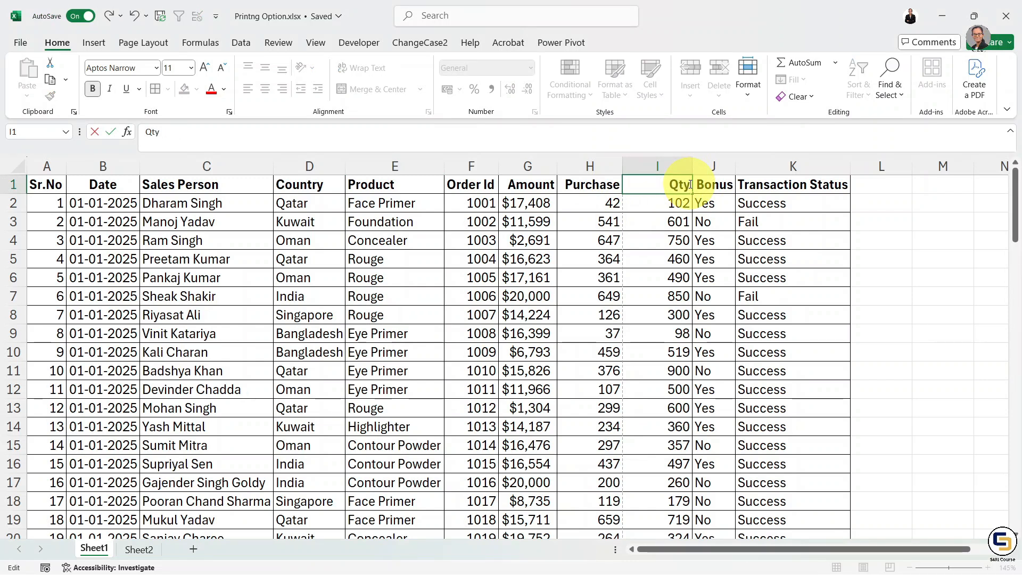
click(668, 200)
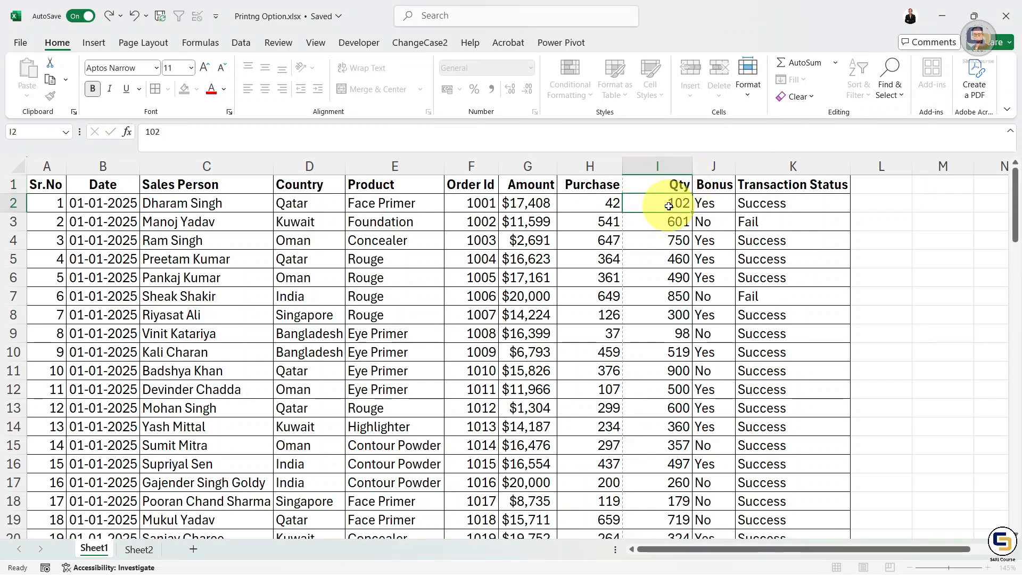
AutoFit the width of the Qty column and check the page fit in the print preview.
double_click(692, 171)
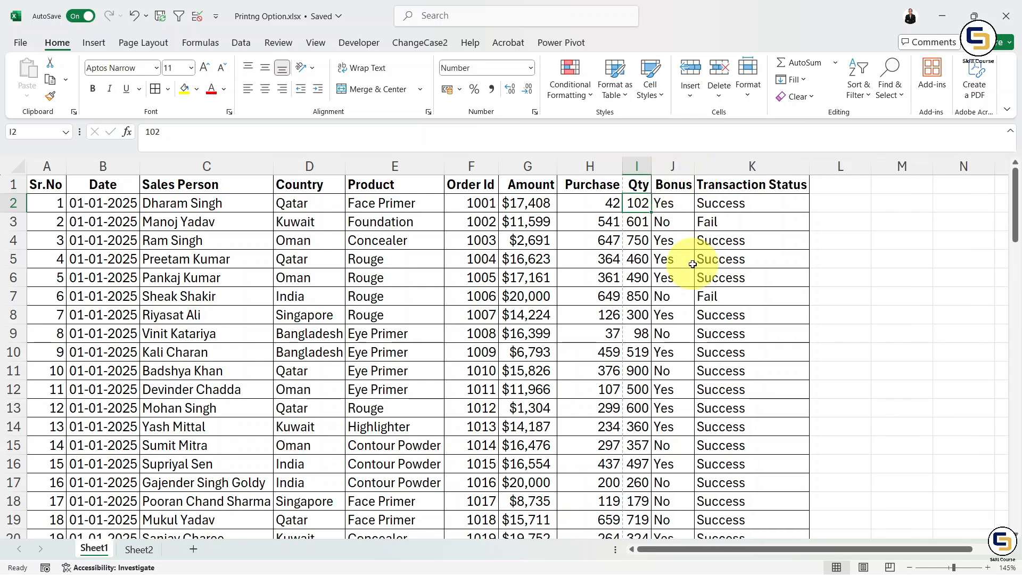
key(ctrl+p)
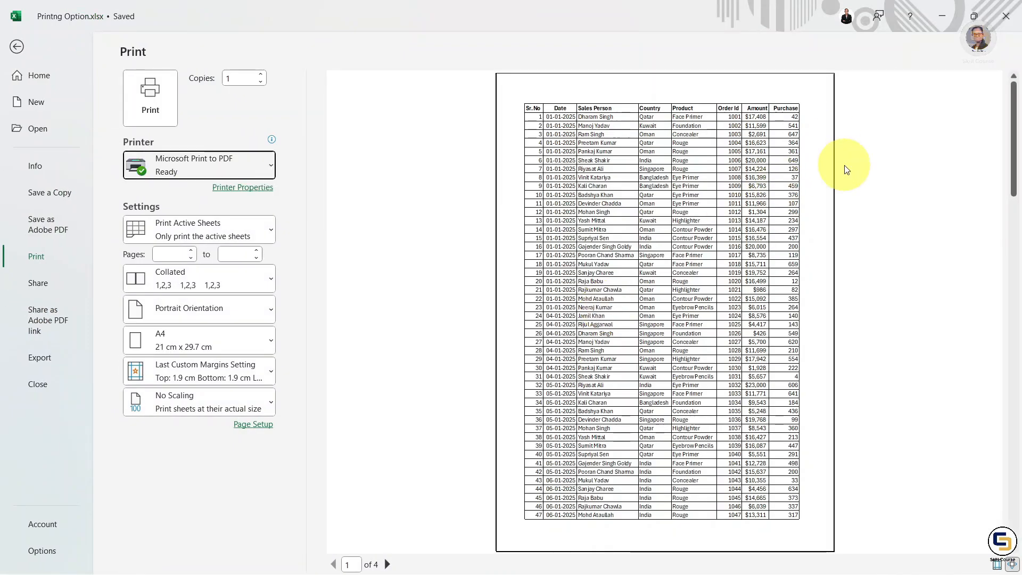
key(Escape)
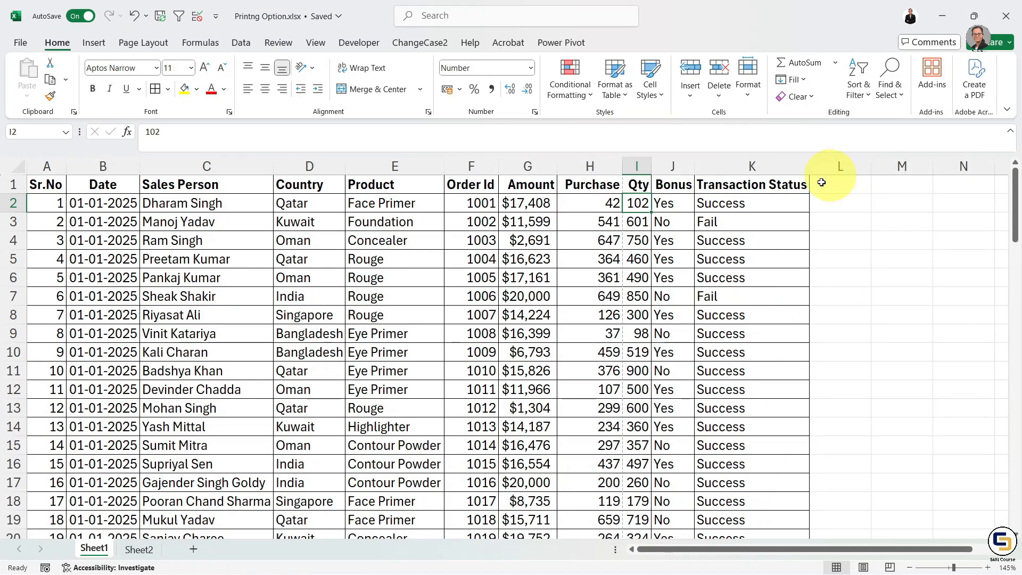
Try narrowing the Purchase column slightly and undo the width change.
drag(622, 168, 607, 167)
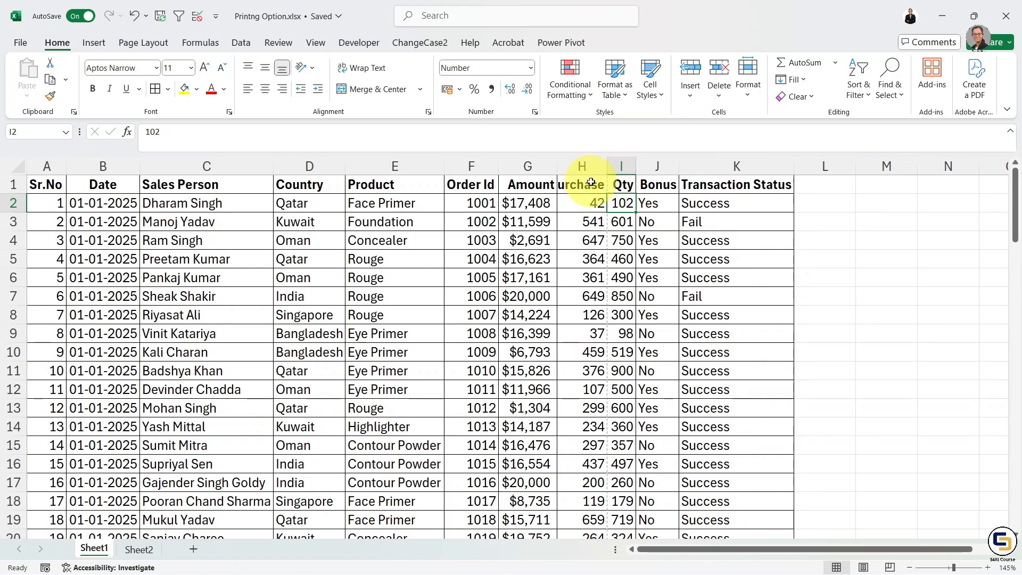
key(ctrl+z)
Shorten the Amount header in cell G1 to "AMT" and AutoFit column G to its contents.
double_click(542, 186)
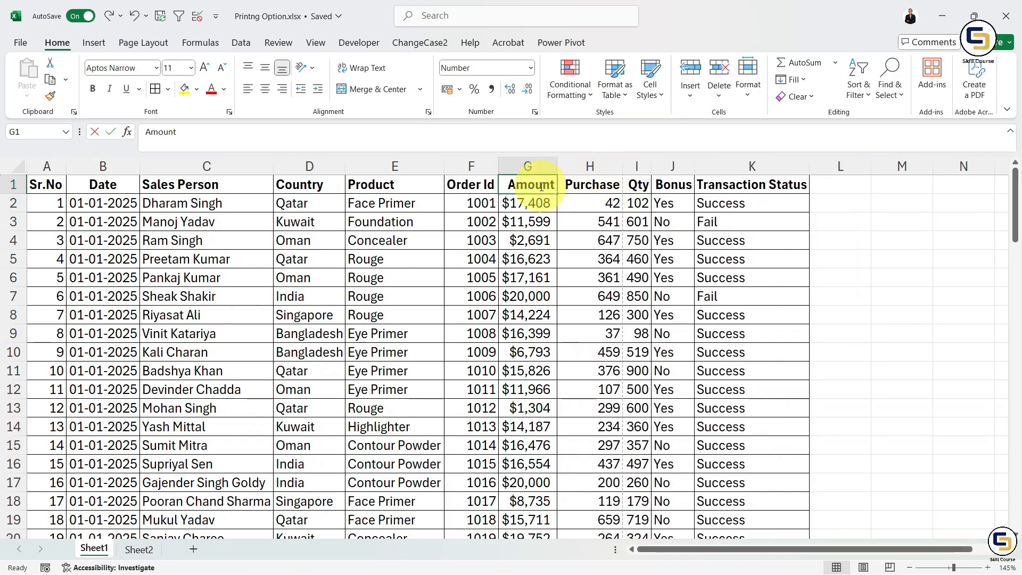
double_click(541, 187)
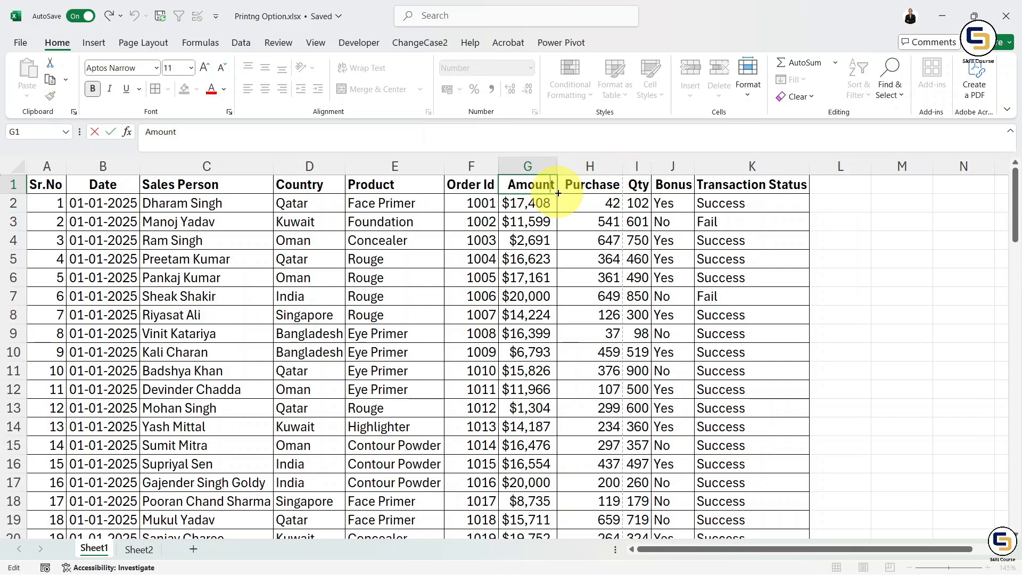
key(BackSpace)
key(BackSpace)
key(BackSpace)
key(BackSpace)
key(BackSpace)
text(MT)
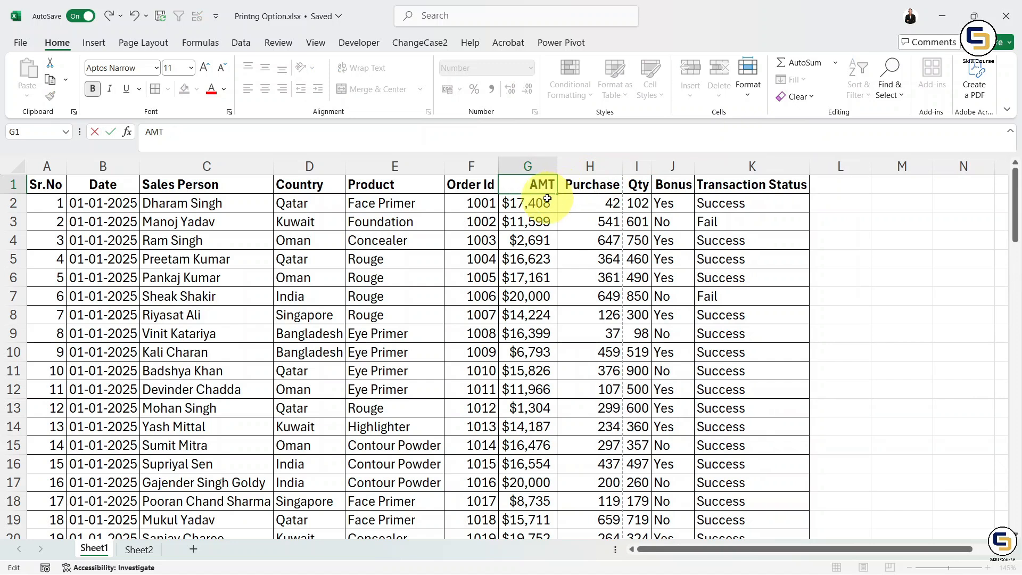
key(Return)
click(557, 165)
click(556, 165)
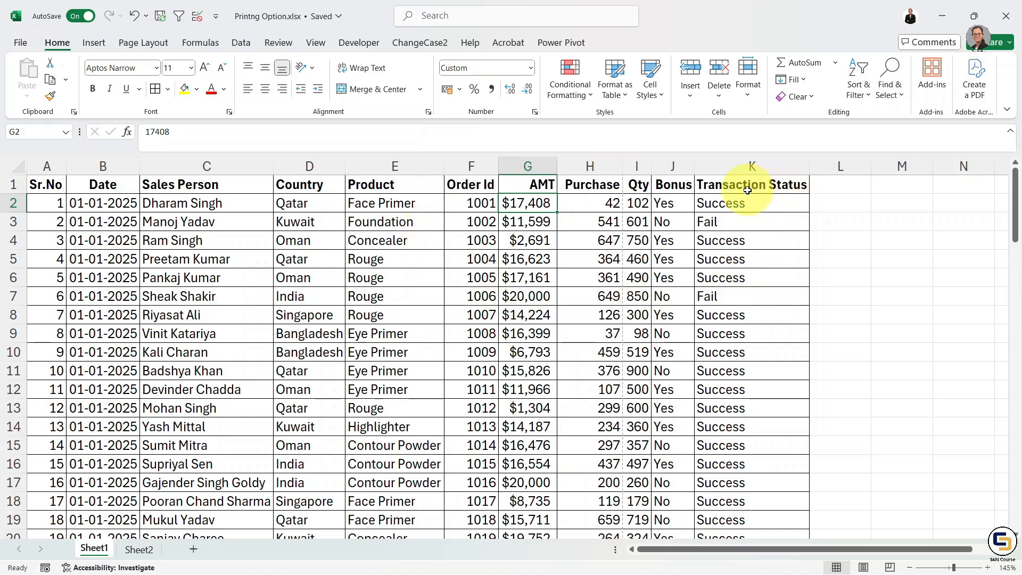
Shorten the Transaction Status header in cell K1 to "Tran Status".
double_click(775, 182)
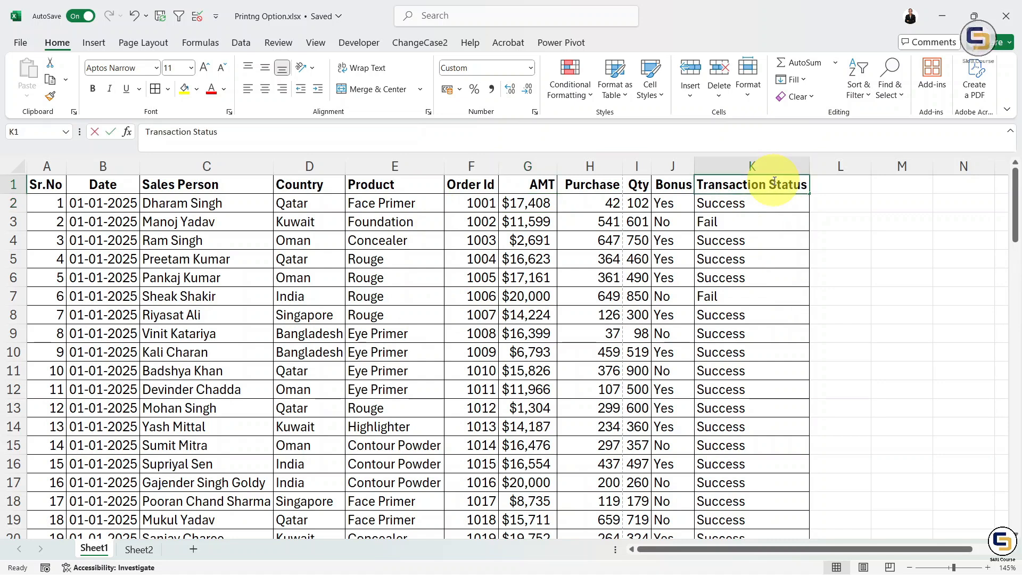
double_click(765, 184)
key(BackSpace)
key(BackSpace)
key(BackSpace)
key(BackSpace)
key(BackSpace)
key(BackSpace)
key(BackSpace)
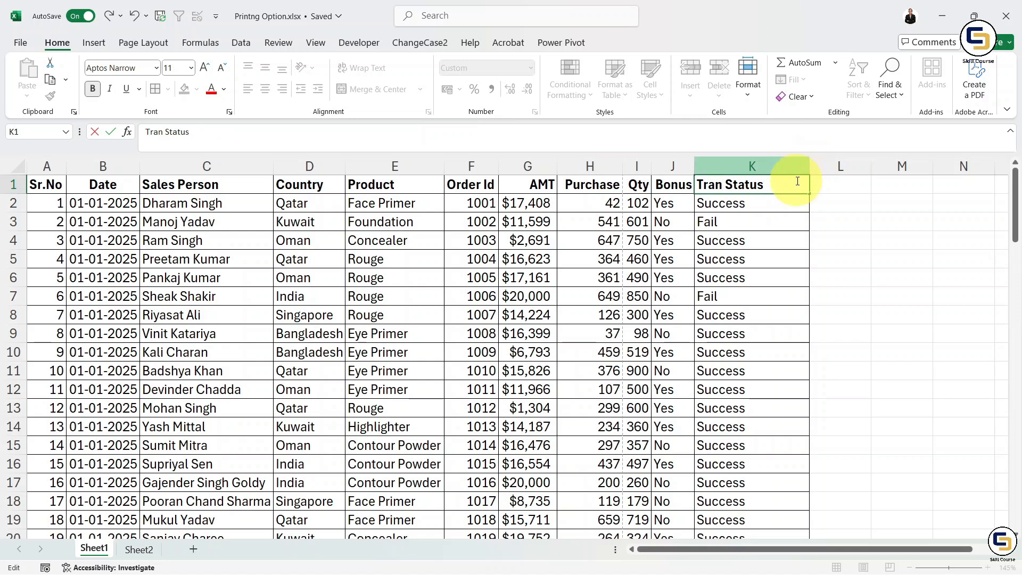
click(782, 195)
AutoFit the width of the Tran Status column and check the page fit in the print preview.
double_click(810, 161)
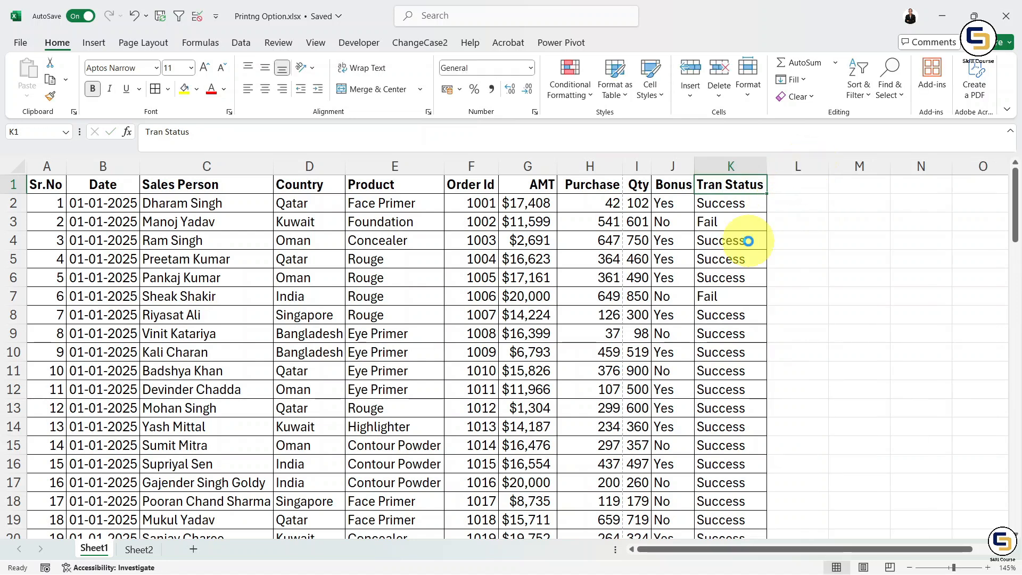
key(ctrl+p)
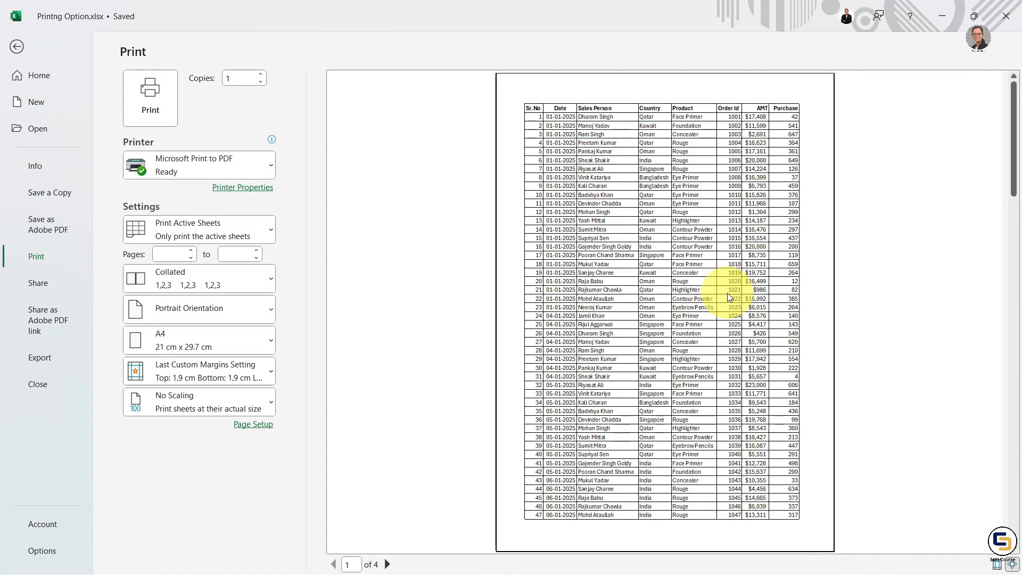
key(Escape)
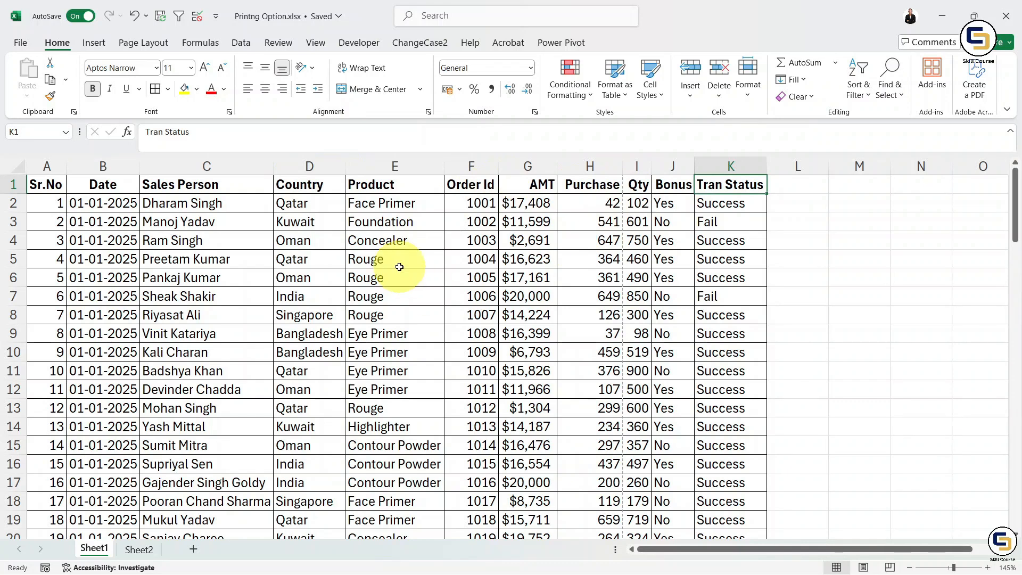
Replace the Purchase header in cell H1 with "Sales".
click(609, 186)
double_click(609, 185)
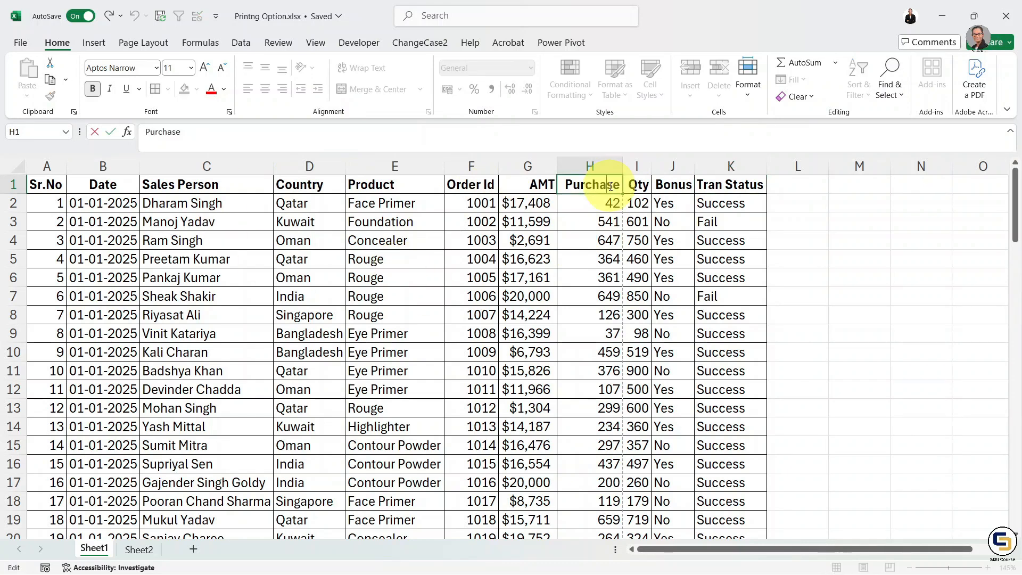
key(BackSpace)
key(BackSpace)
key(BackSpace)
key(BackSpace)
key(BackSpace)
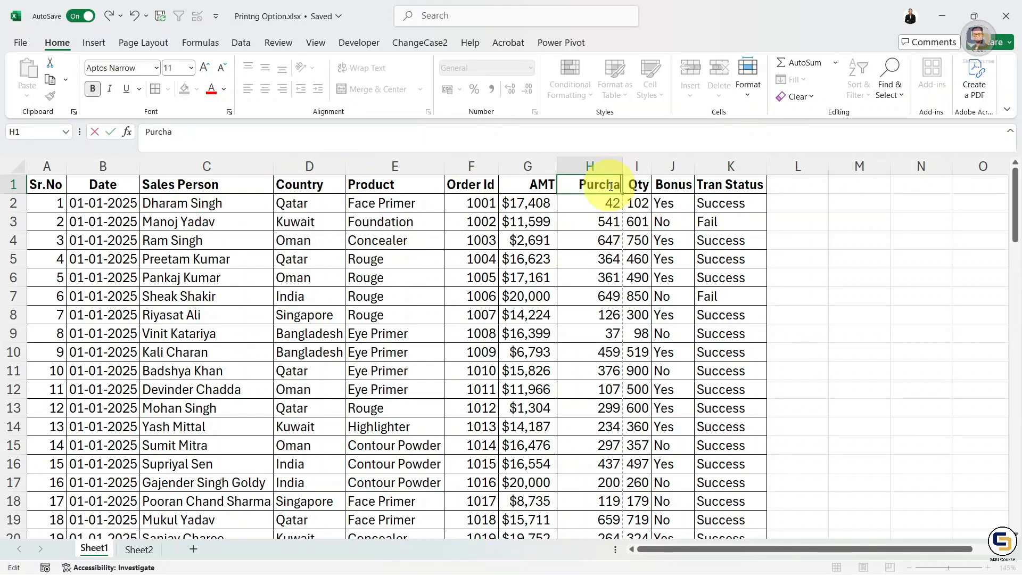
key(BackSpace)
key(BackSpace)
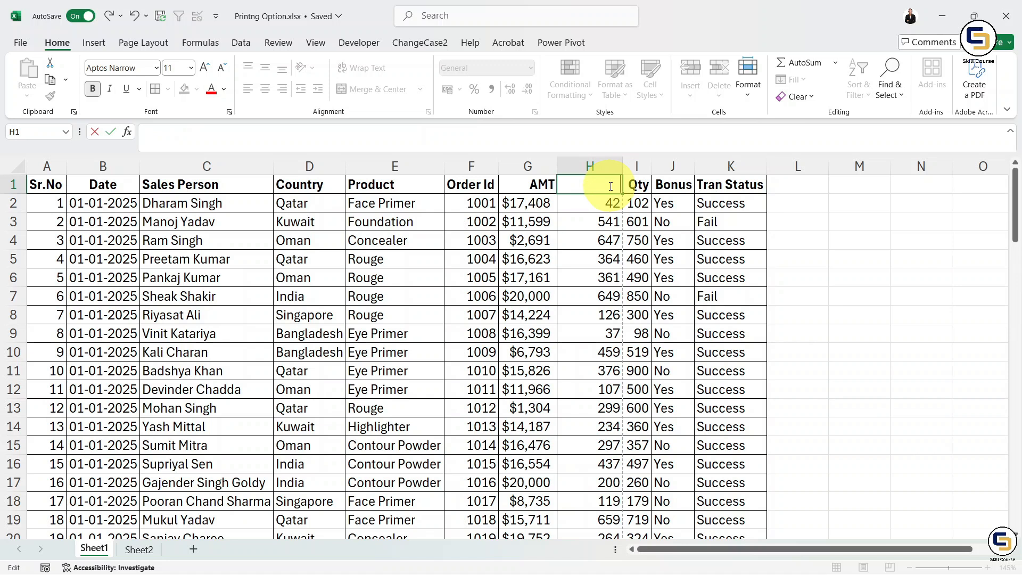
text(Sales)
click(602, 205)
Narrow the Sales column to just fit its header and check the page fit in the print preview.
drag(620, 162, 593, 162)
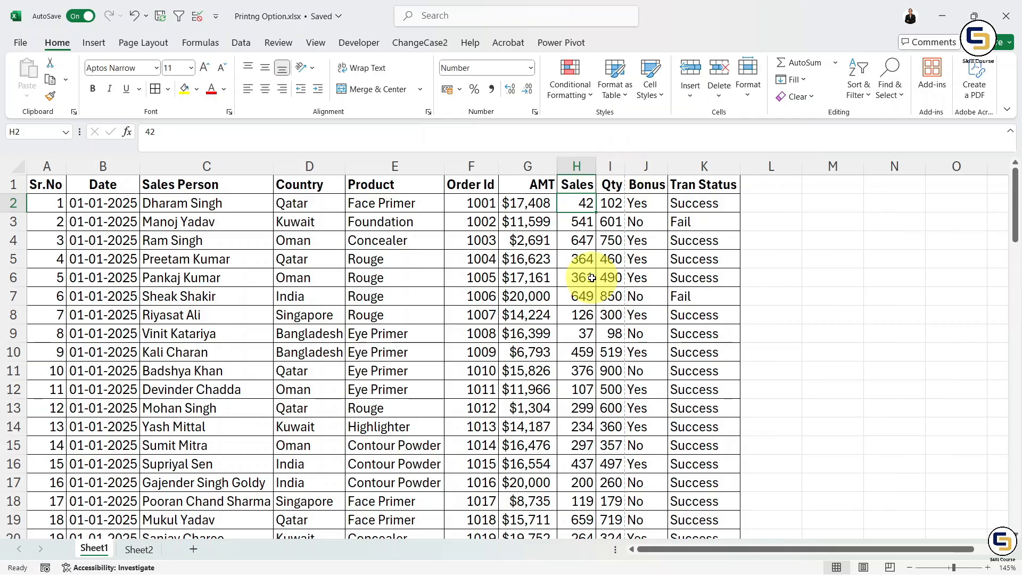
key(ctrl+p)
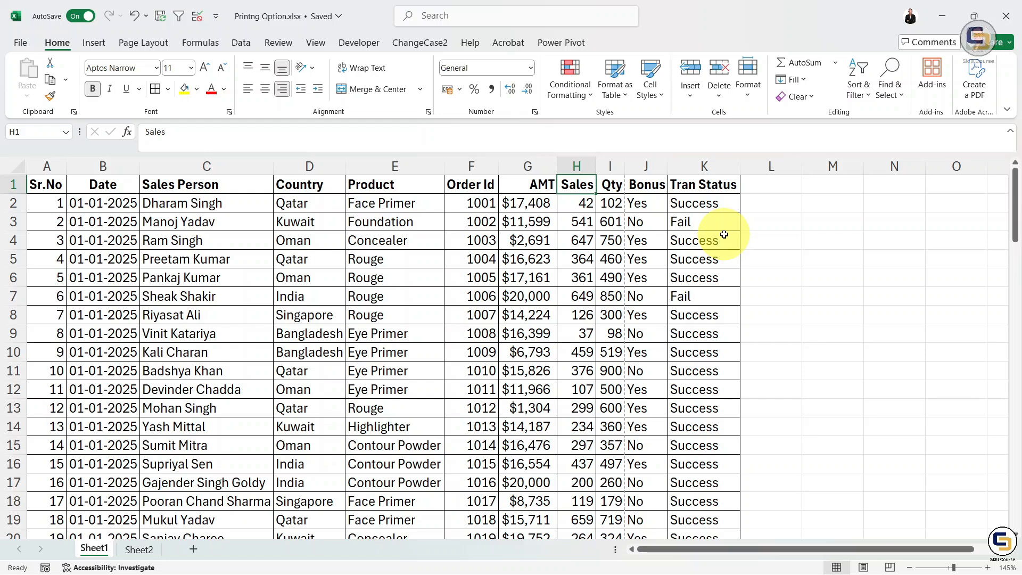
click(622, 261)
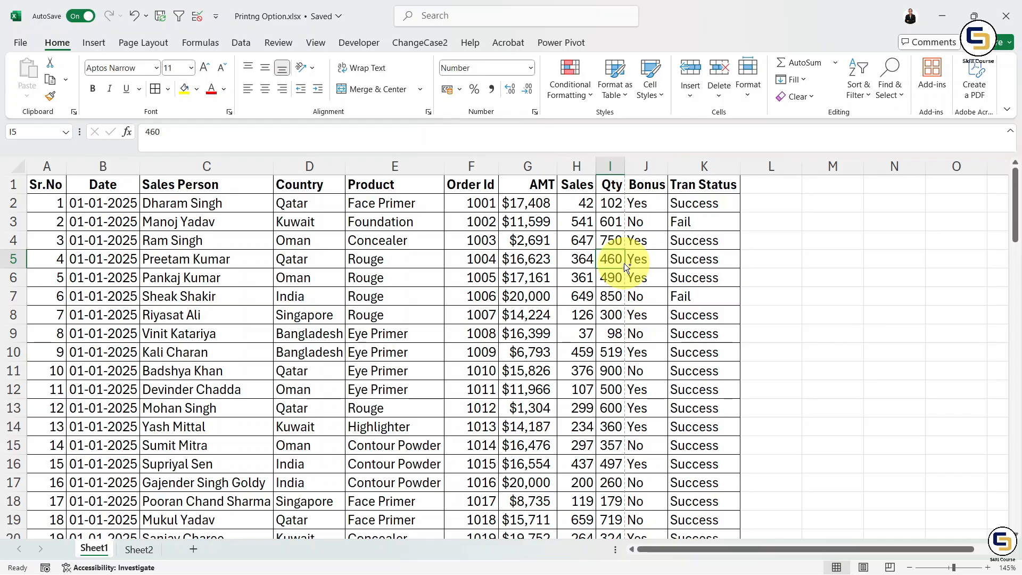
Set custom print margins of 0.8 cm left and 0 cm right, check the page fit, and return to the sheet.
key(ctrl+p)
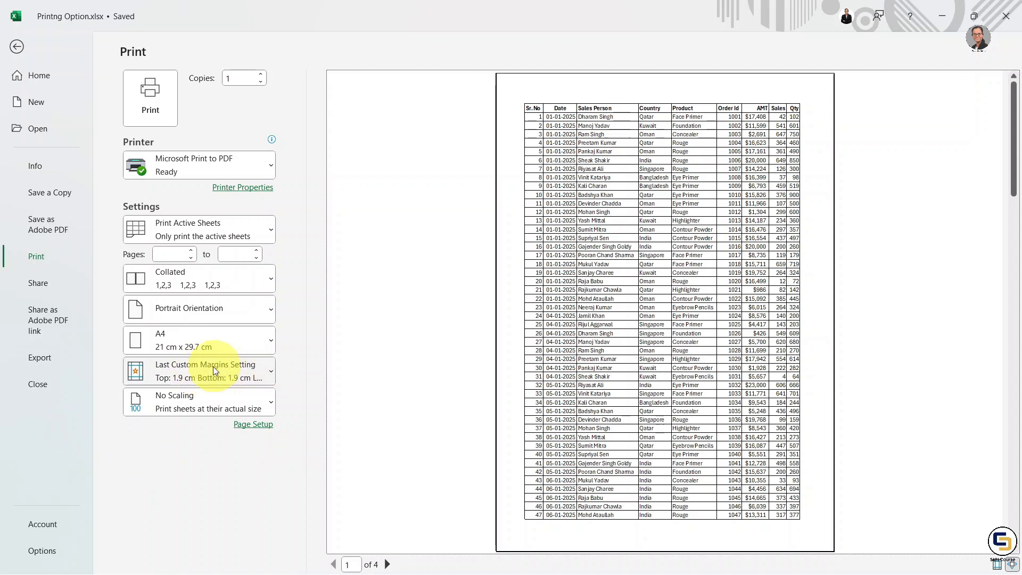
click(268, 371)
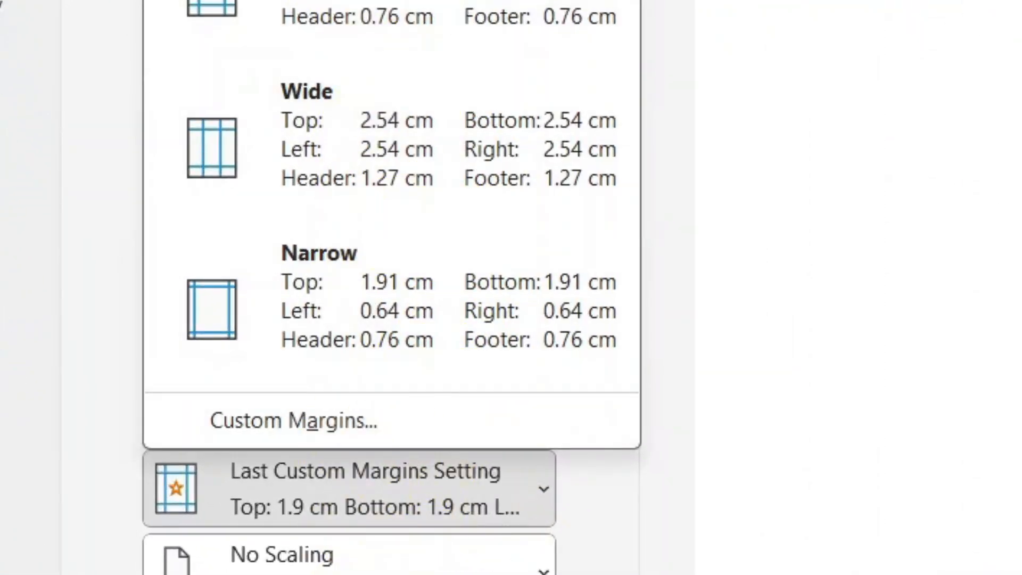
click(295, 423)
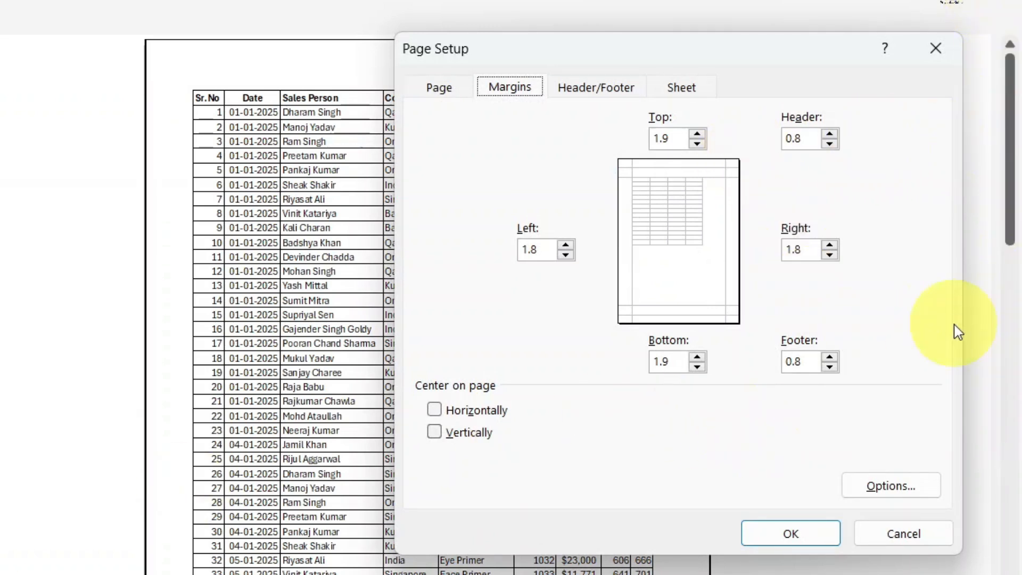
click(566, 255)
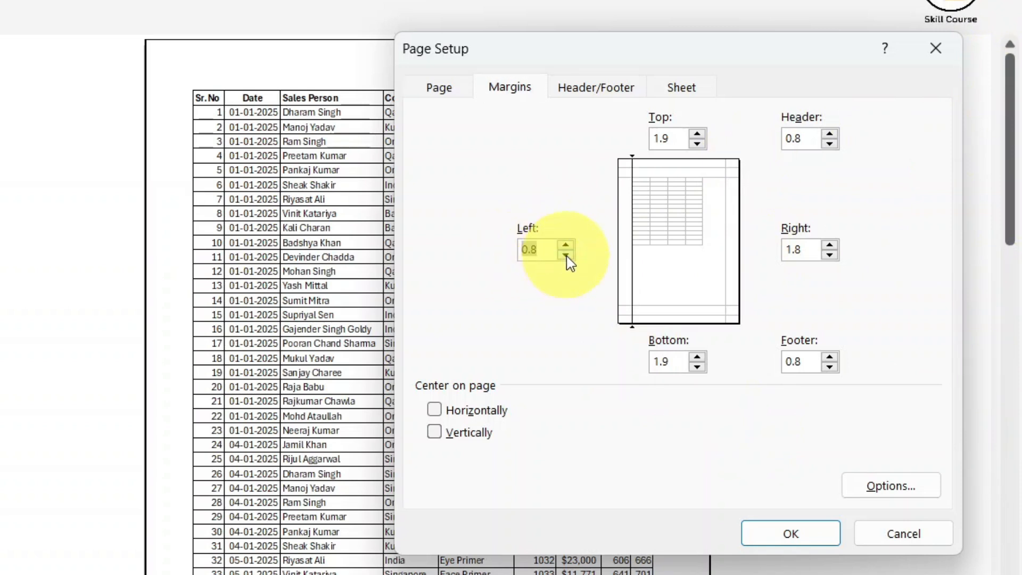
click(828, 257)
click(828, 257)
click(828, 257)
click(828, 257)
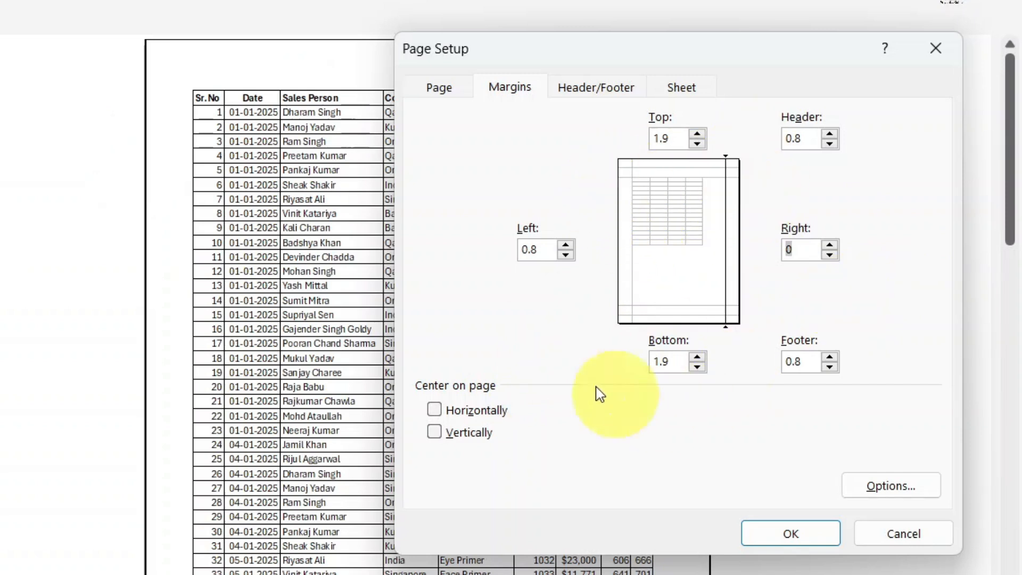
click(793, 535)
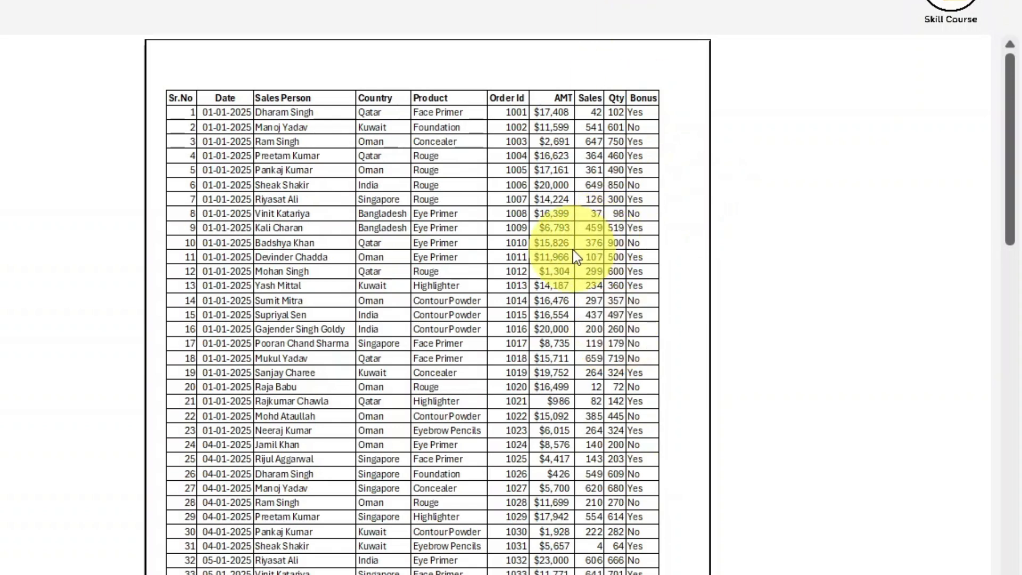
key(Escape)
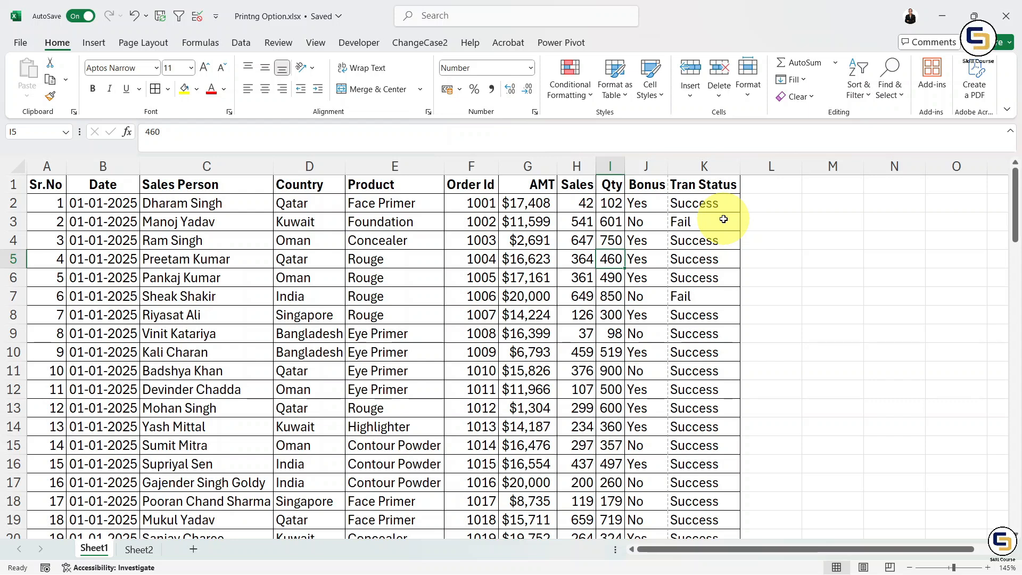
Try landscape orientation for the sales table in the print preview and switch back to portrait.
key(ctrl+p)
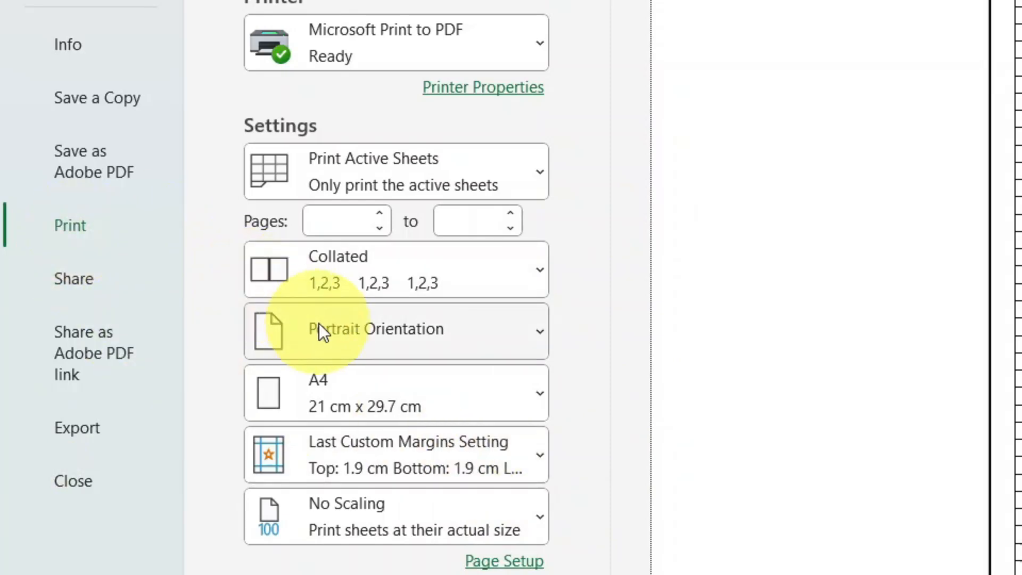
click(539, 334)
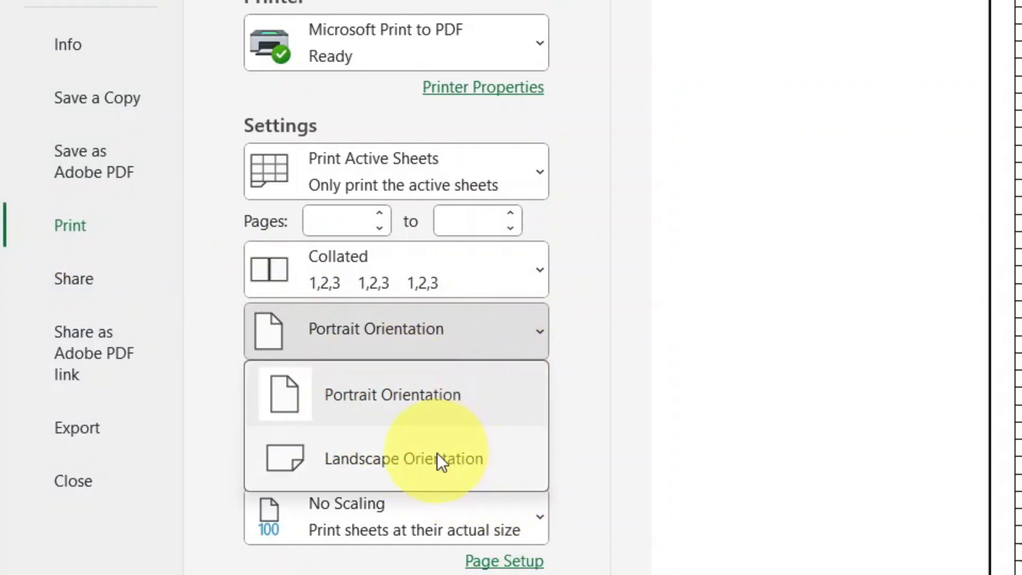
click(381, 458)
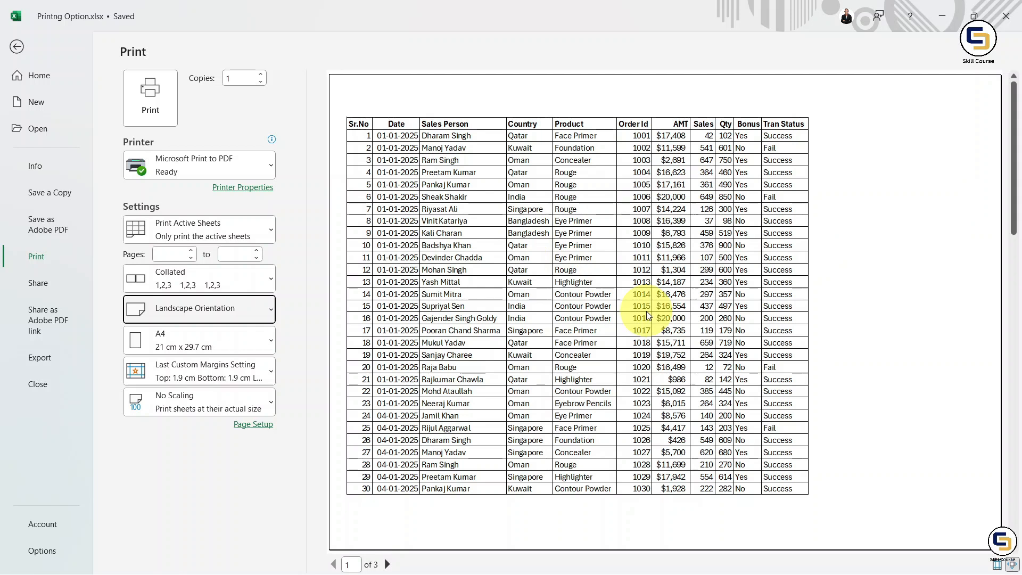
click(267, 311)
click(193, 342)
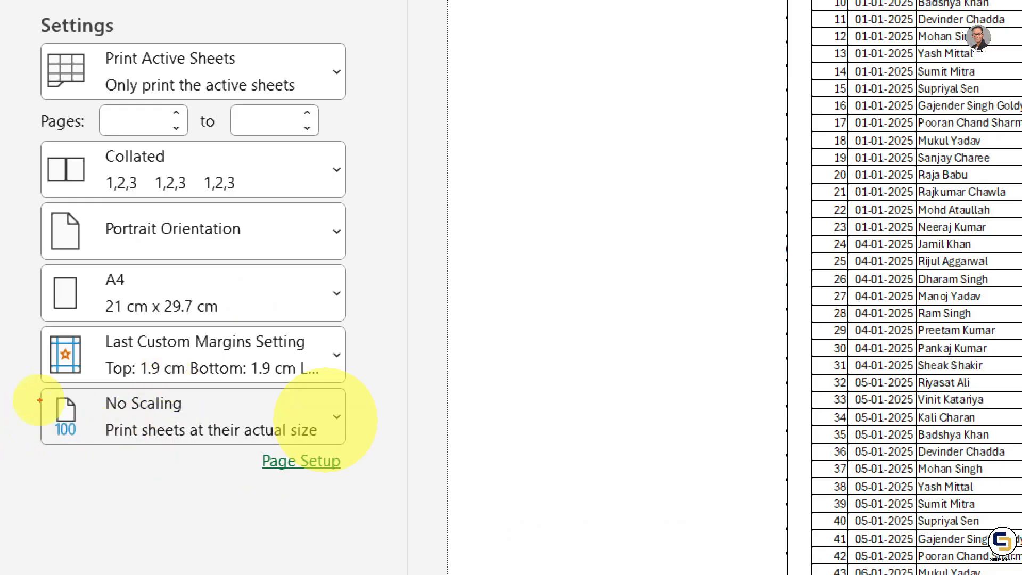
Set the print scaling to Fit All Columns on One Page and look through the resulting preview pages.
mouse_move(40, 387)
mouse_down()
mouse_move(56, 424)
mouse_move(292, 456)
mouse_move(351, 451)
mouse_up()
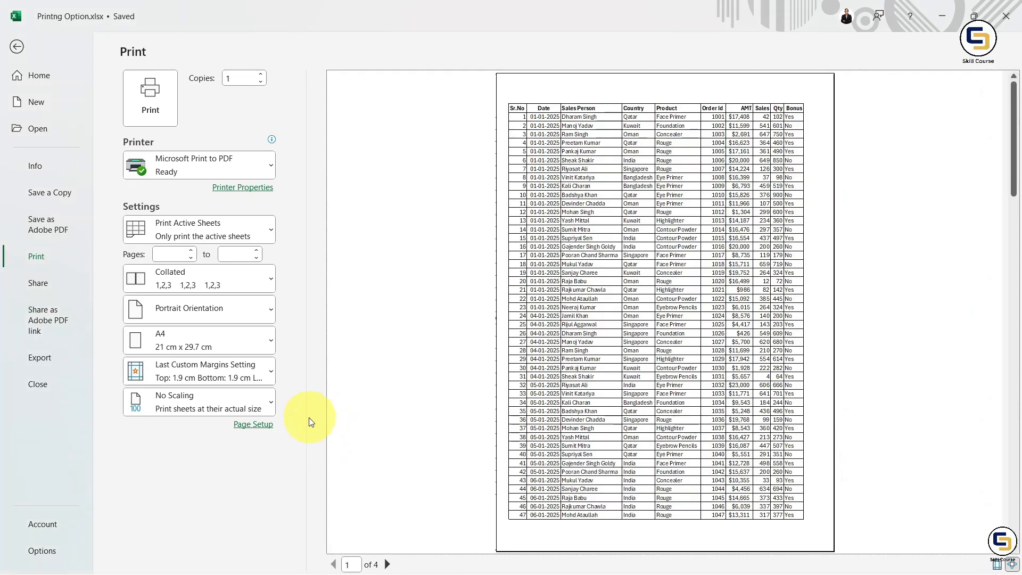
click(272, 404)
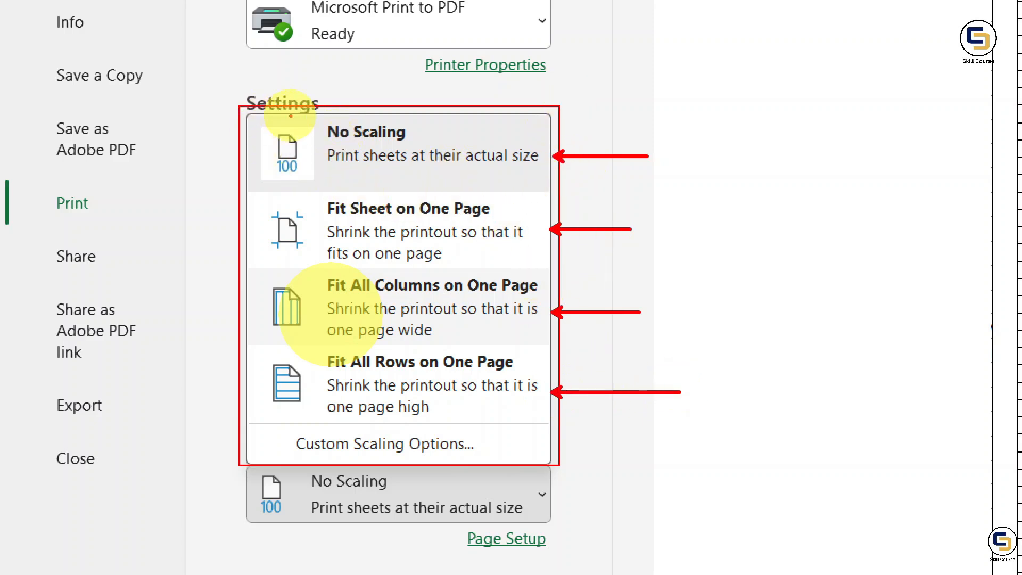
mouse_move(305, 113)
mouse_down()
mouse_move(340, 296)
mouse_move(506, 426)
mouse_move(547, 428)
mouse_up()
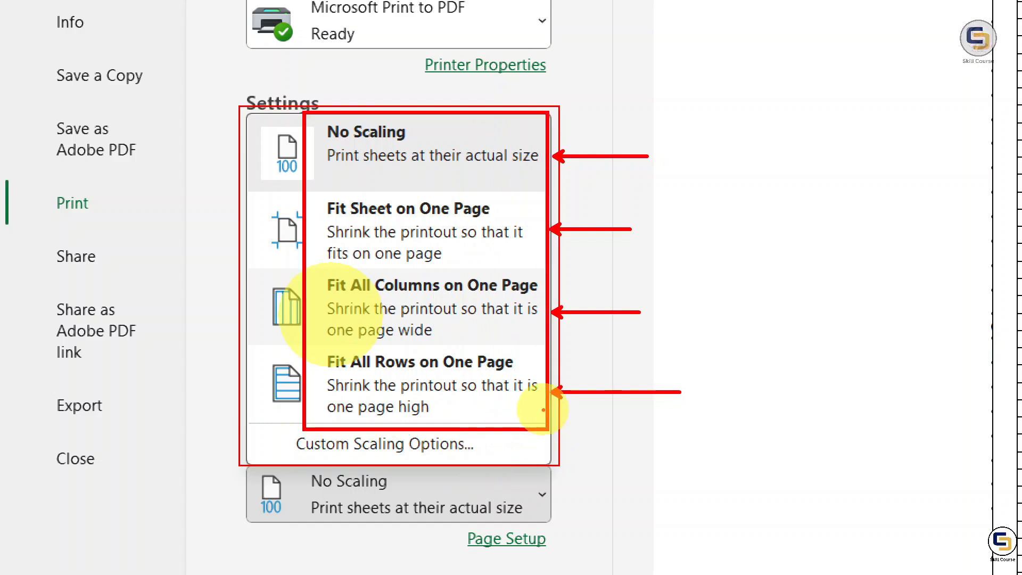
key(Escape)
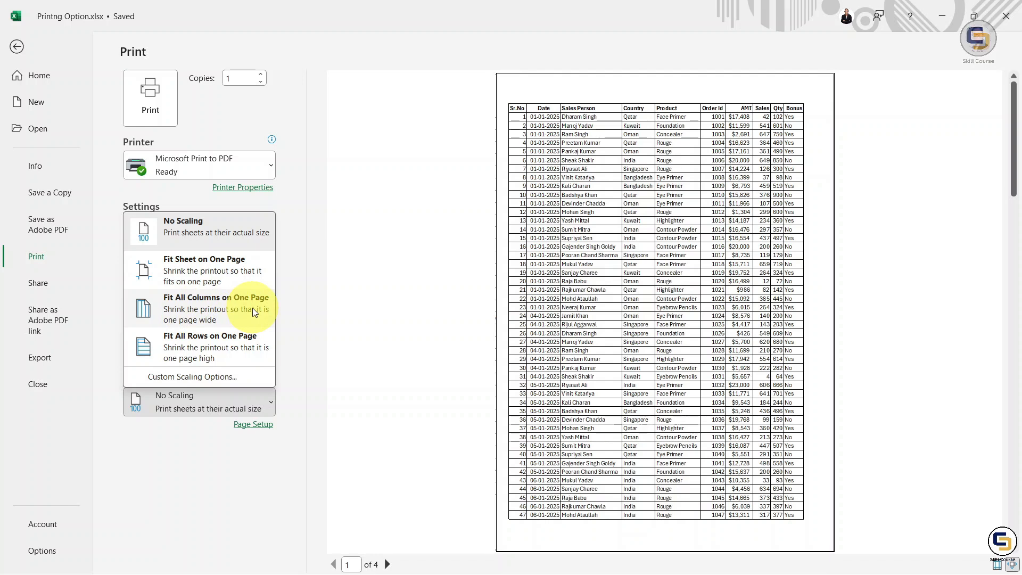
click(195, 309)
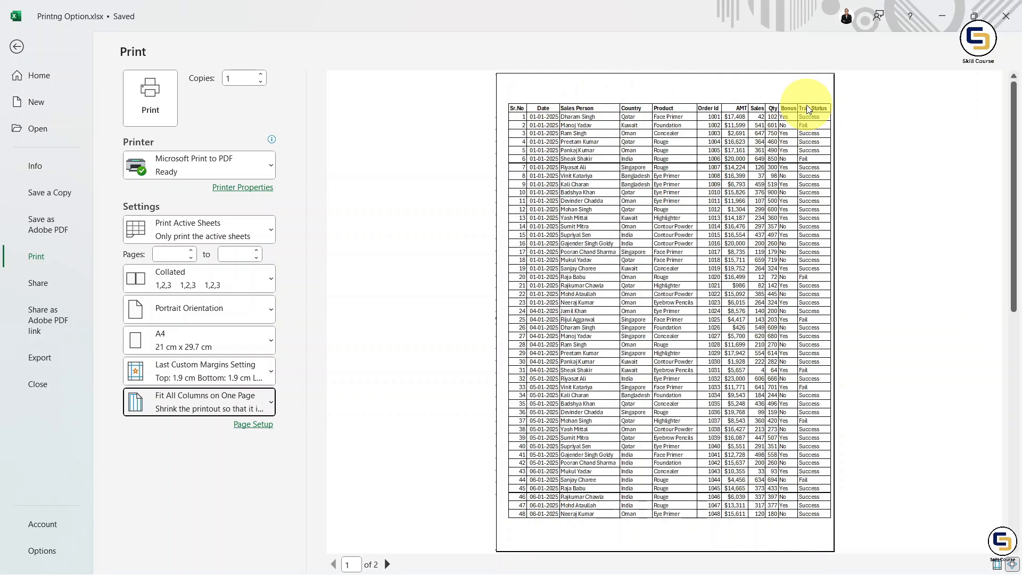
click(387, 564)
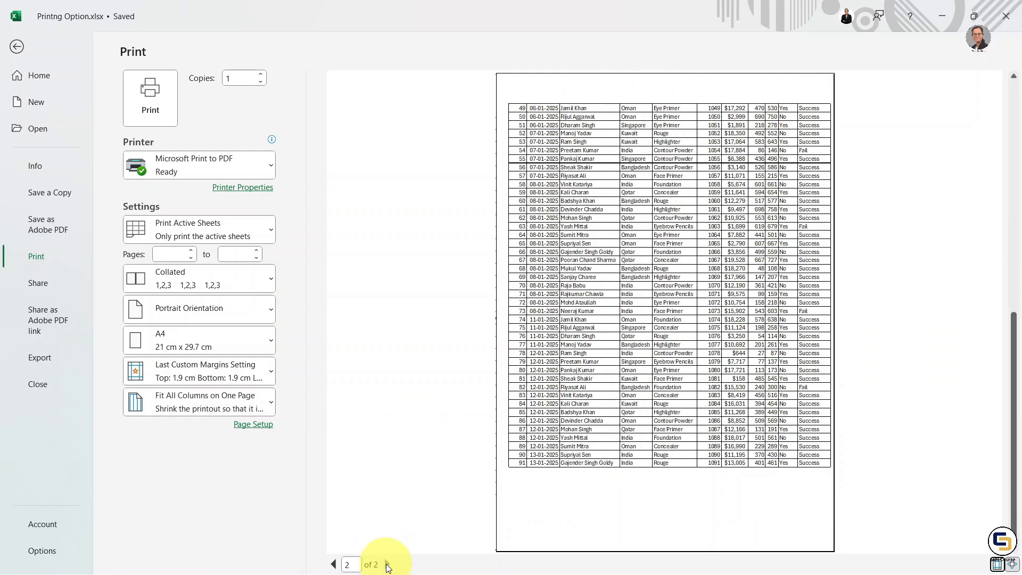
click(334, 563)
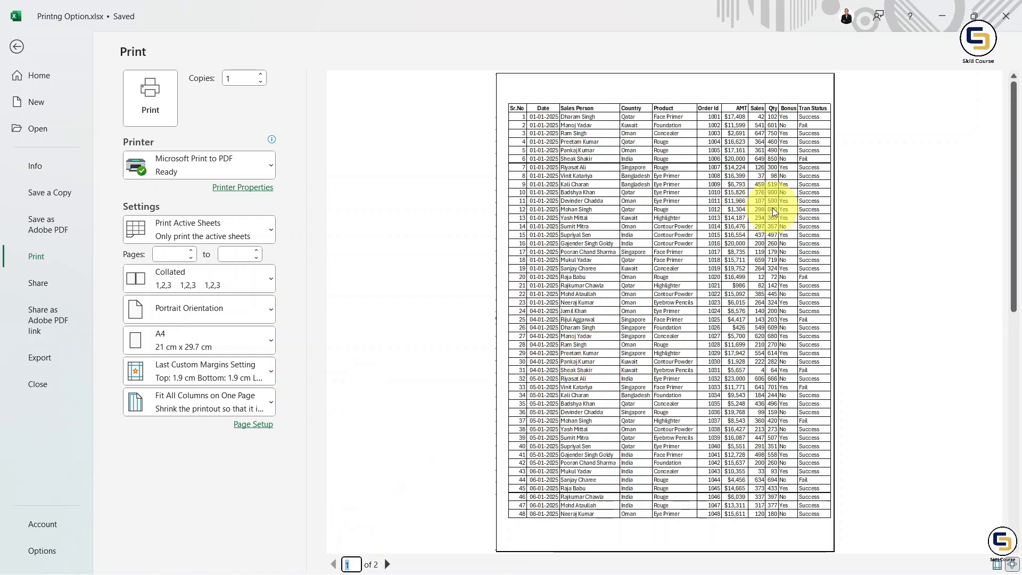
Try the Fit Sheet on One Page scaling and switch back to Fit All Columns on One Page.
click(270, 405)
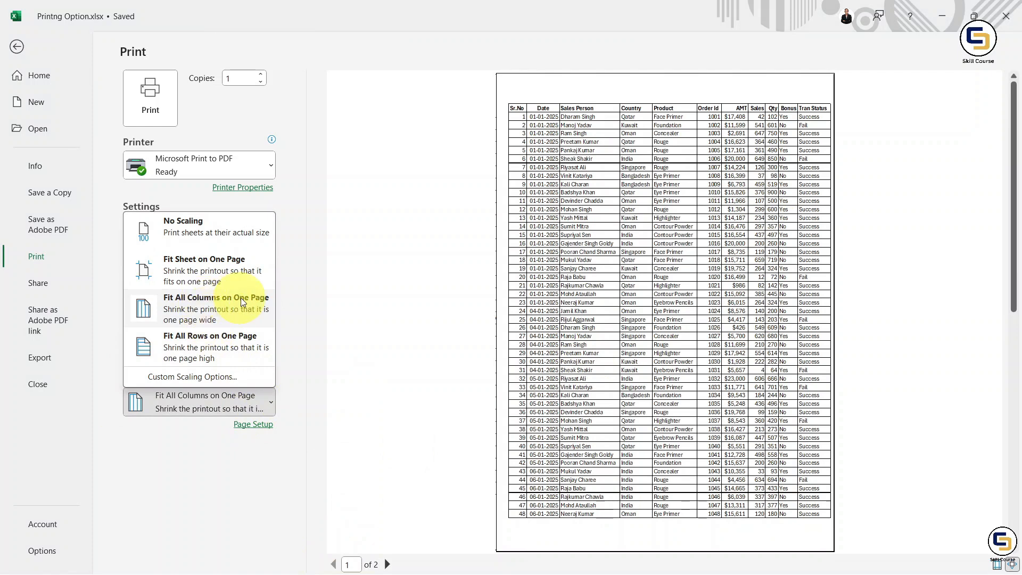
click(221, 275)
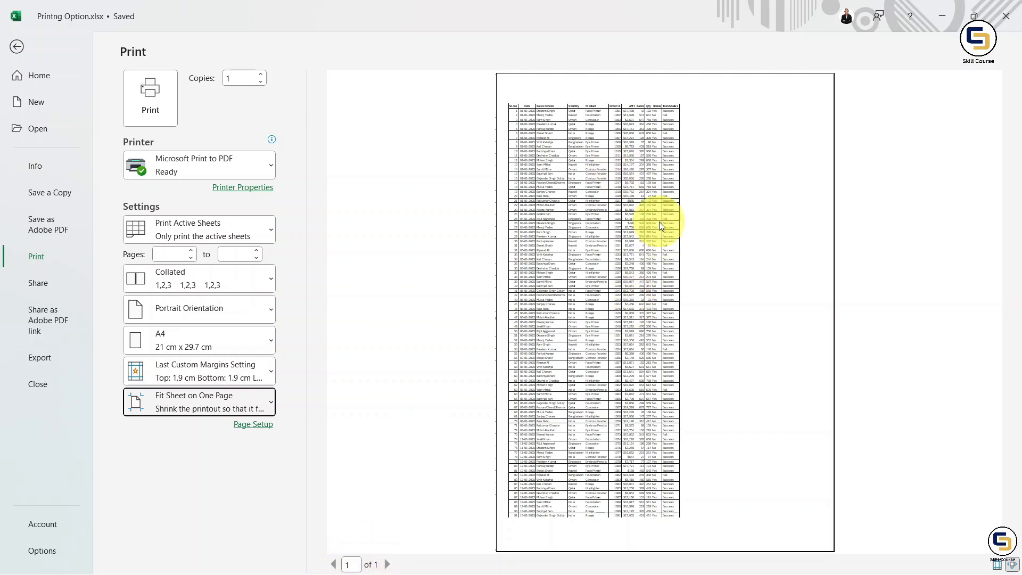
click(270, 408)
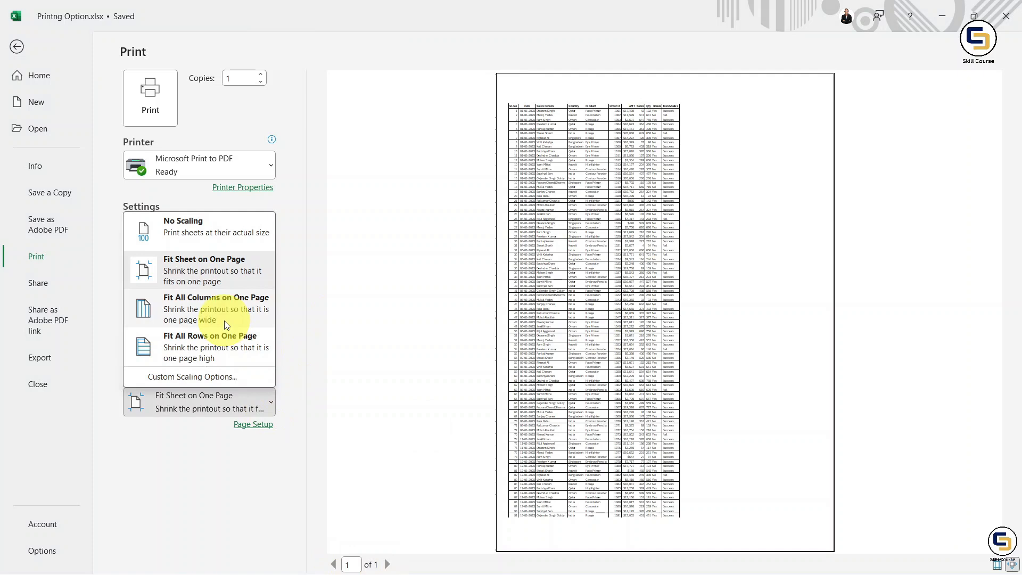
click(193, 306)
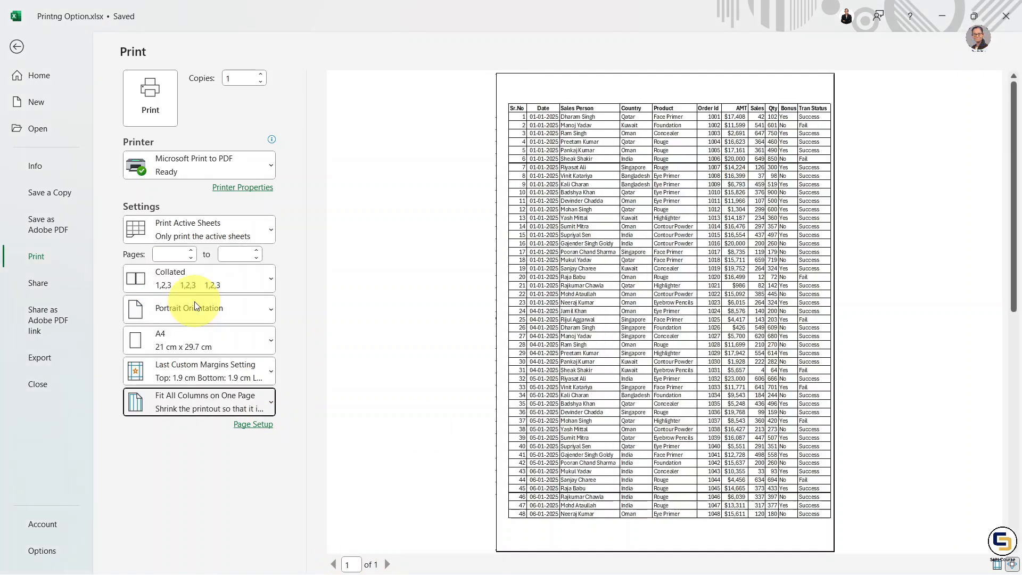
Try the Fit All Rows on One Page scaling and reset the print scaling to No Scaling.
click(272, 400)
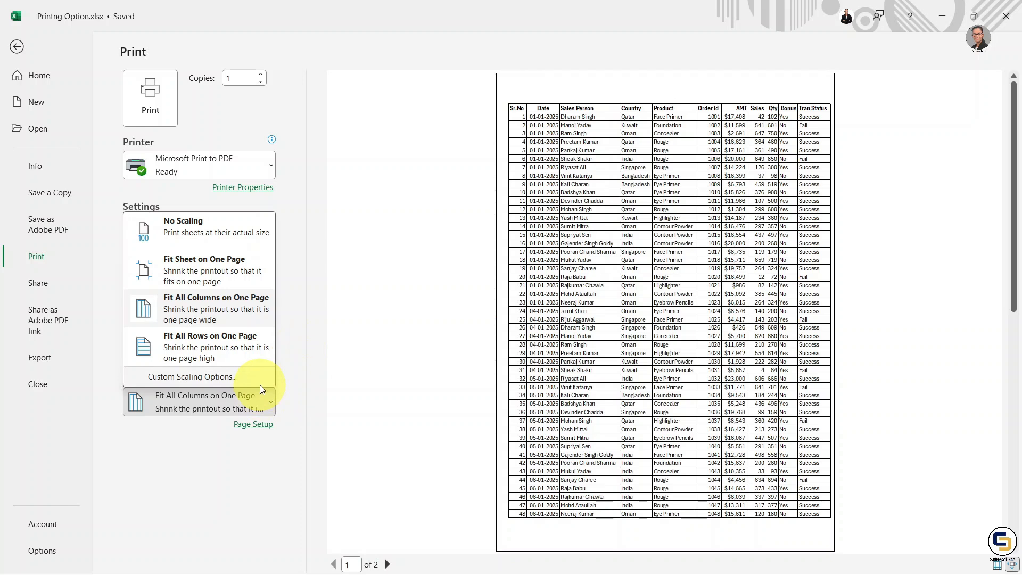
click(197, 343)
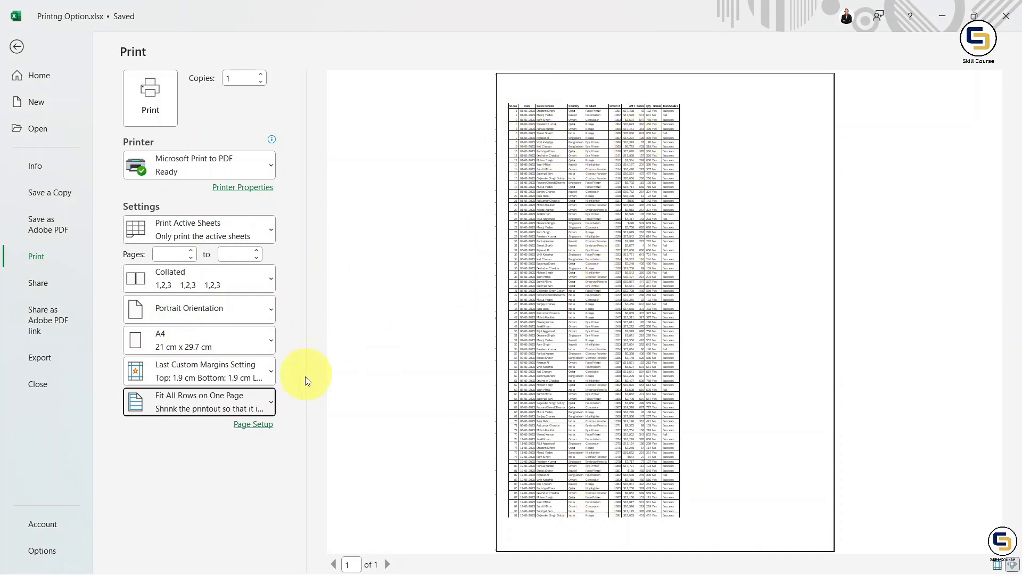
click(271, 404)
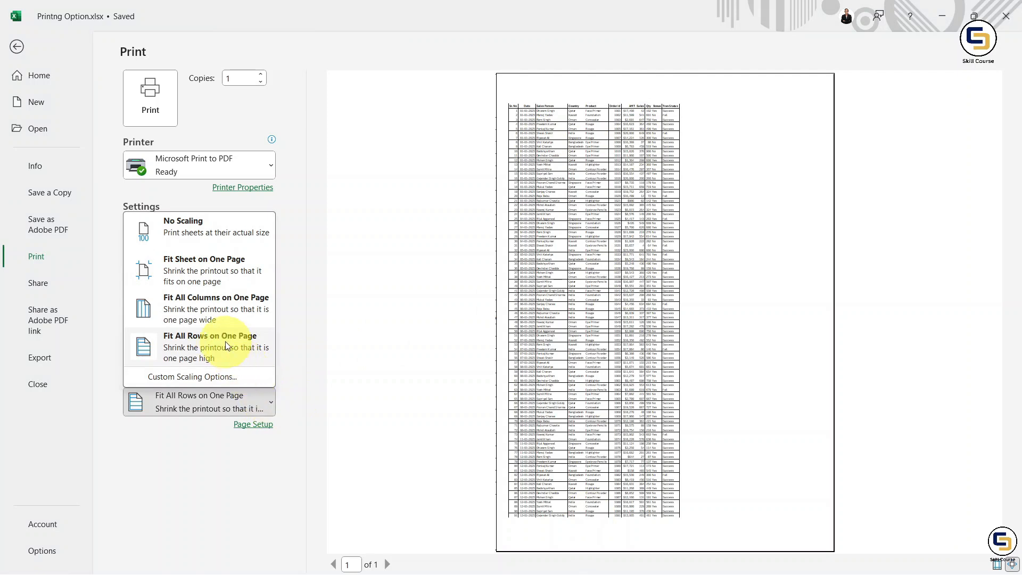
click(210, 221)
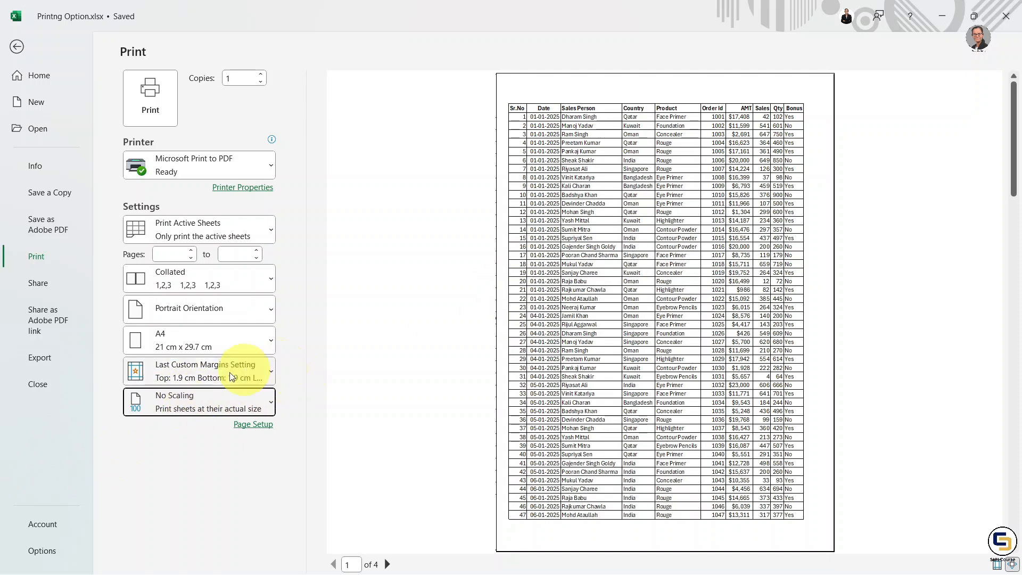
Review the available paper sizes for the printout and keep A4.
click(268, 341)
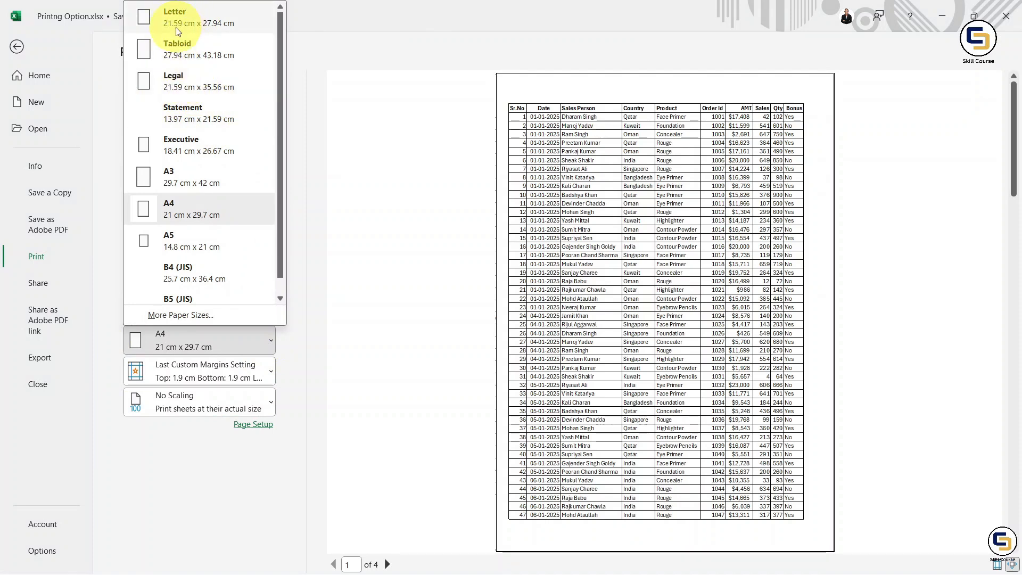
click(190, 211)
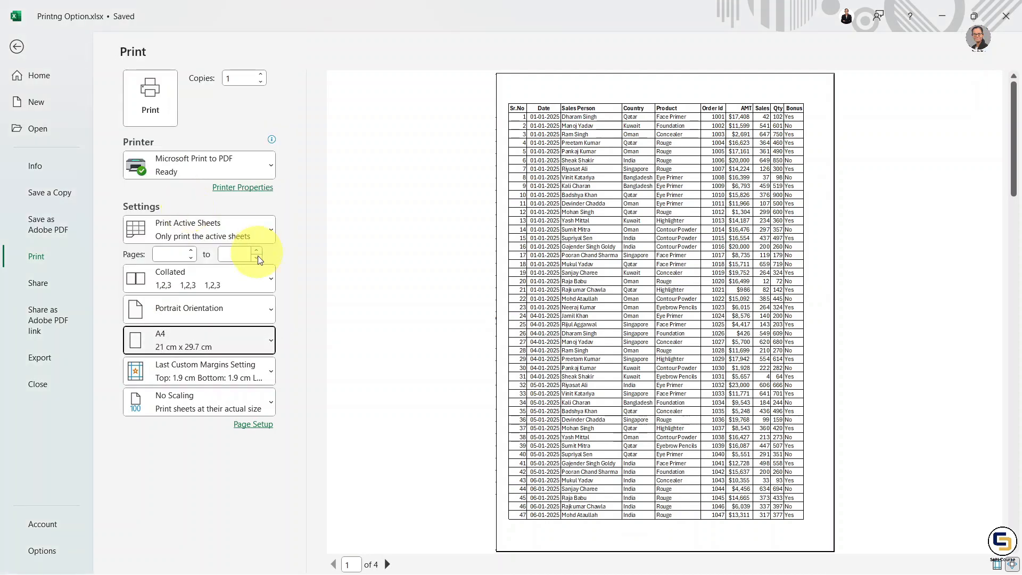
Preview all pages of the unscaled table in landscape orientation and return the orientation to portrait.
click(269, 312)
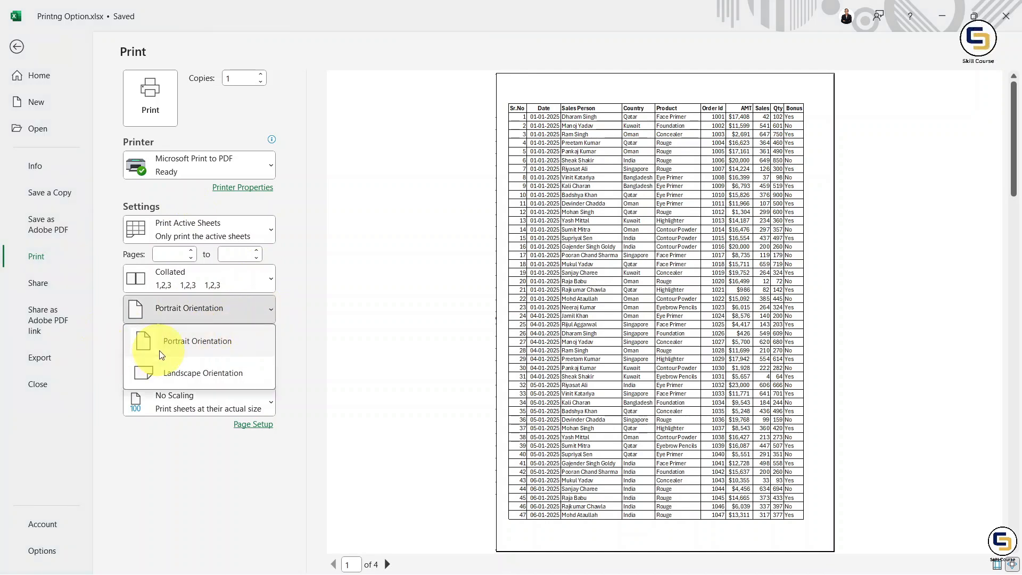
click(218, 375)
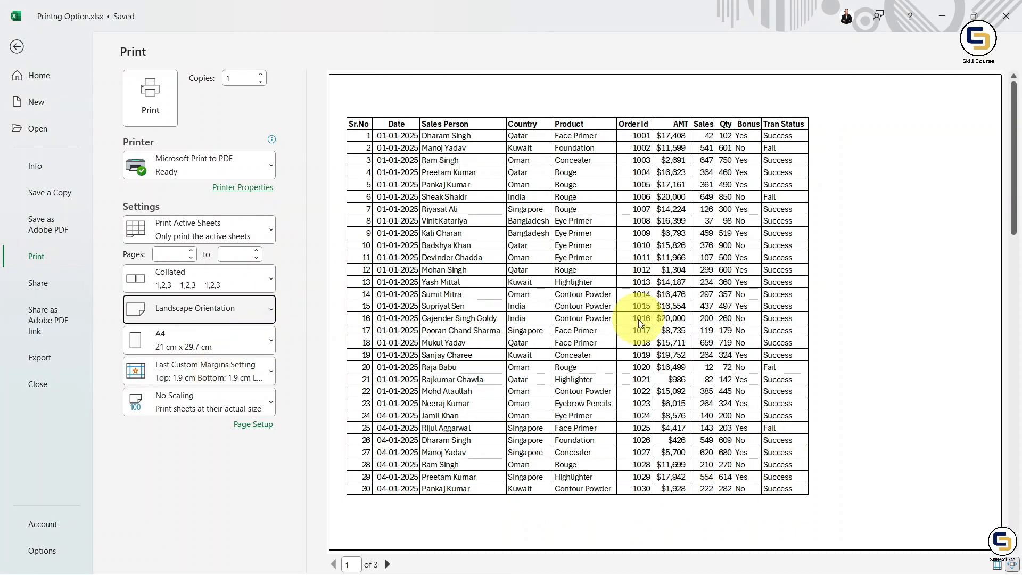
scroll(639, 331, down, 2)
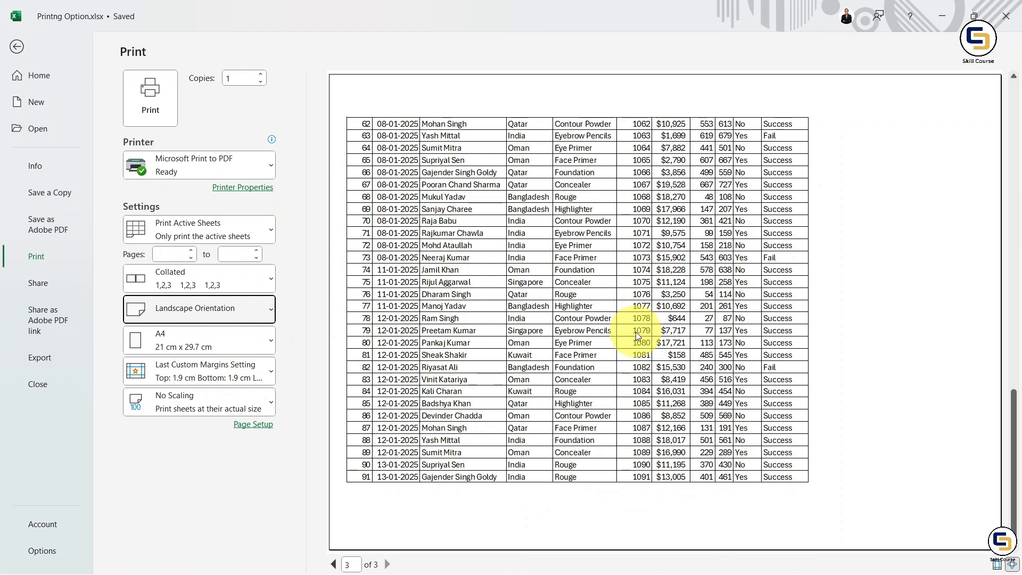
scroll(635, 331, up, 2)
scroll(633, 332, down, 2)
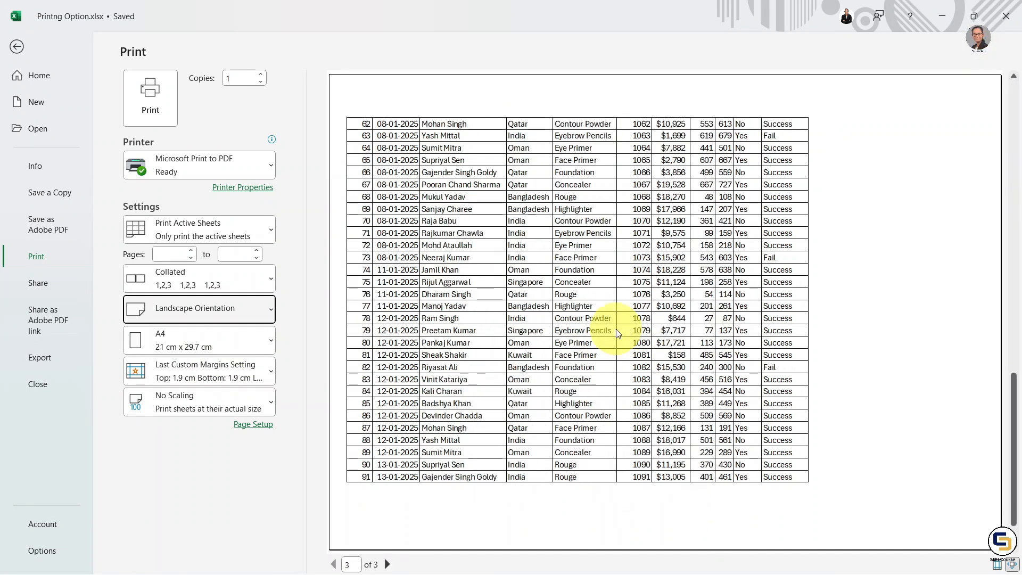
scroll(619, 332, up, 2)
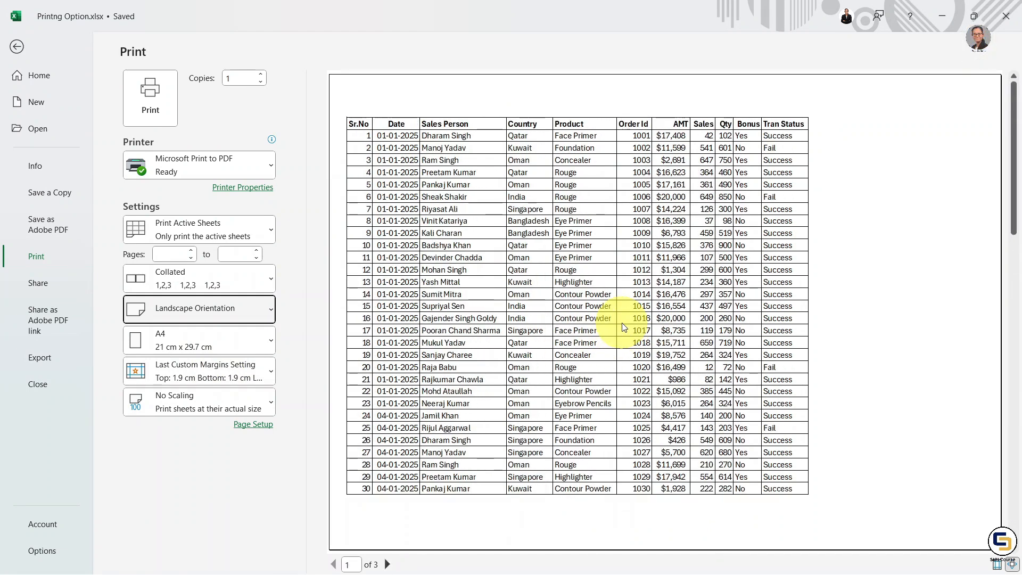
click(269, 311)
click(219, 338)
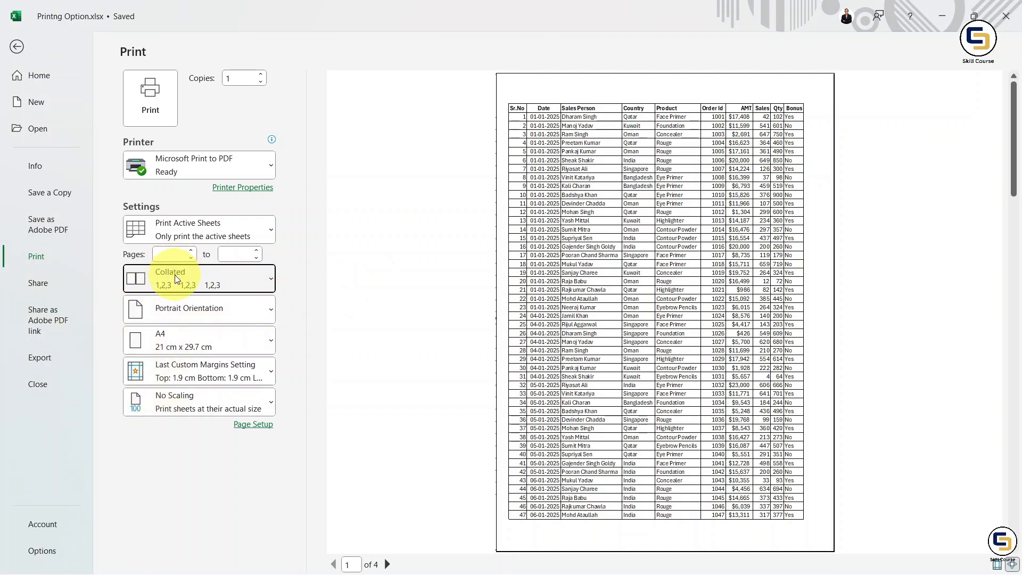
key(ctrl+2)
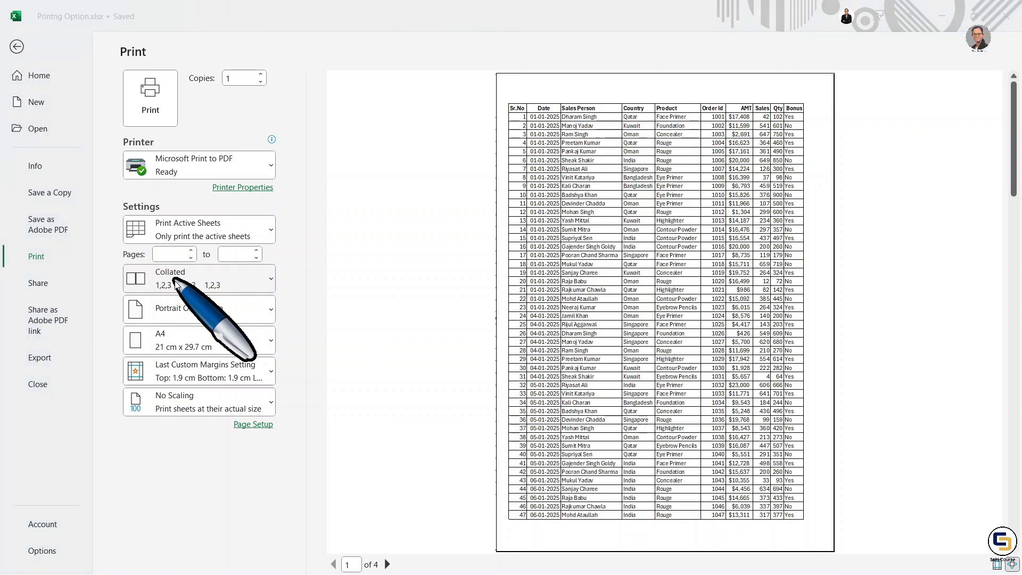
Try the Uncollated print order for the sales table and switch back to Collated.
click(272, 281)
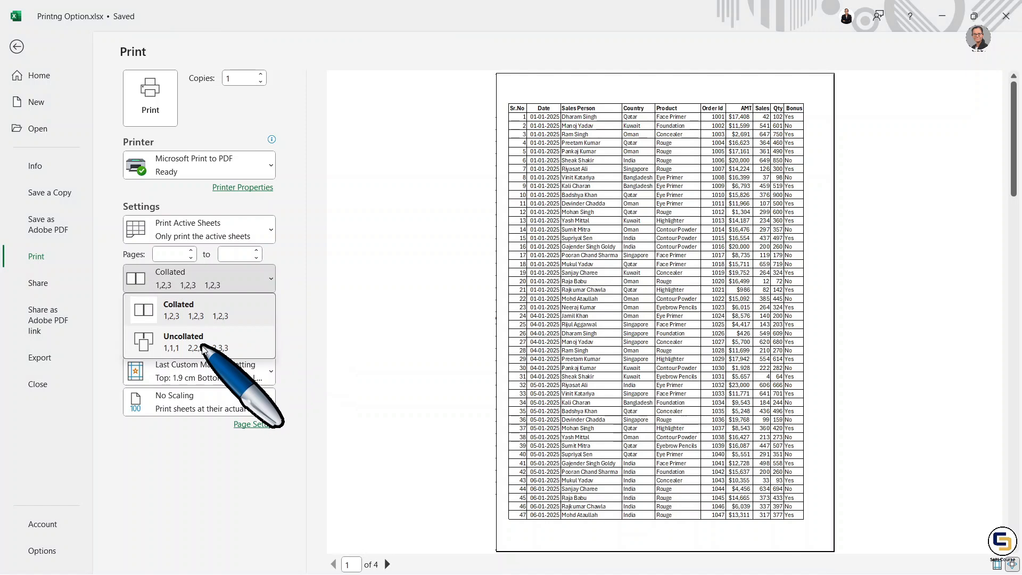
click(204, 339)
click(270, 279)
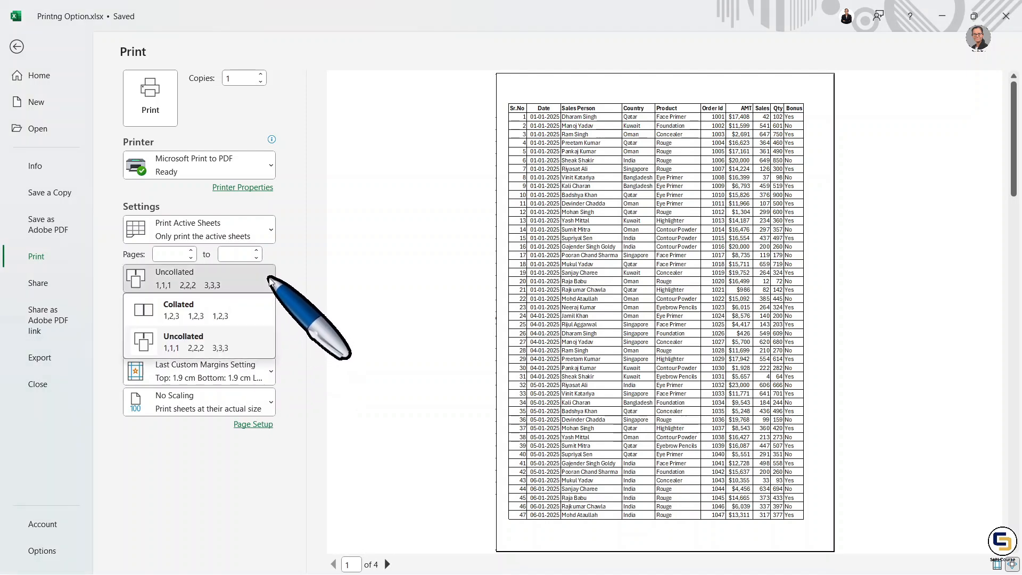
click(228, 323)
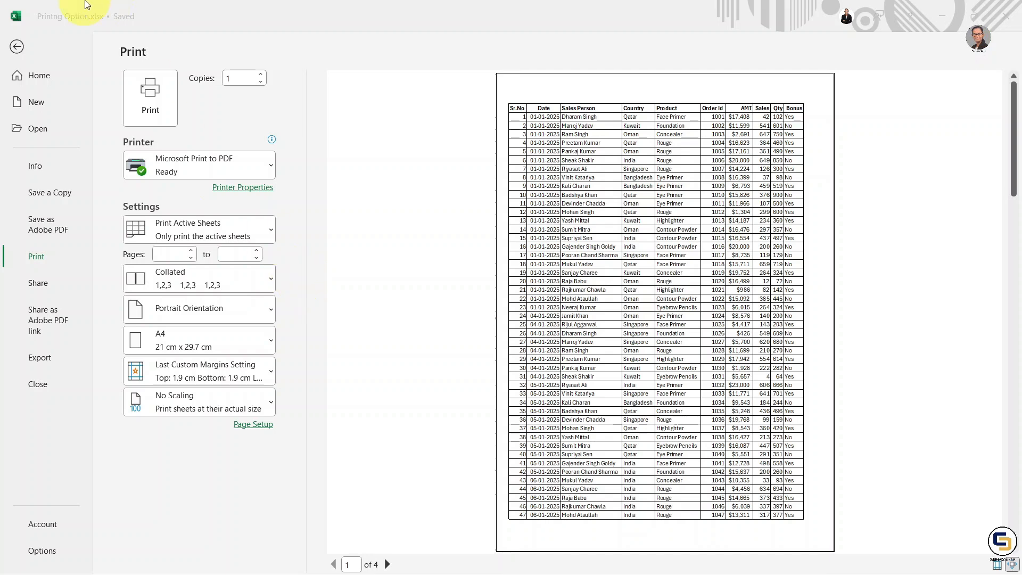
Set the number of copies to 3.
click(233, 78)
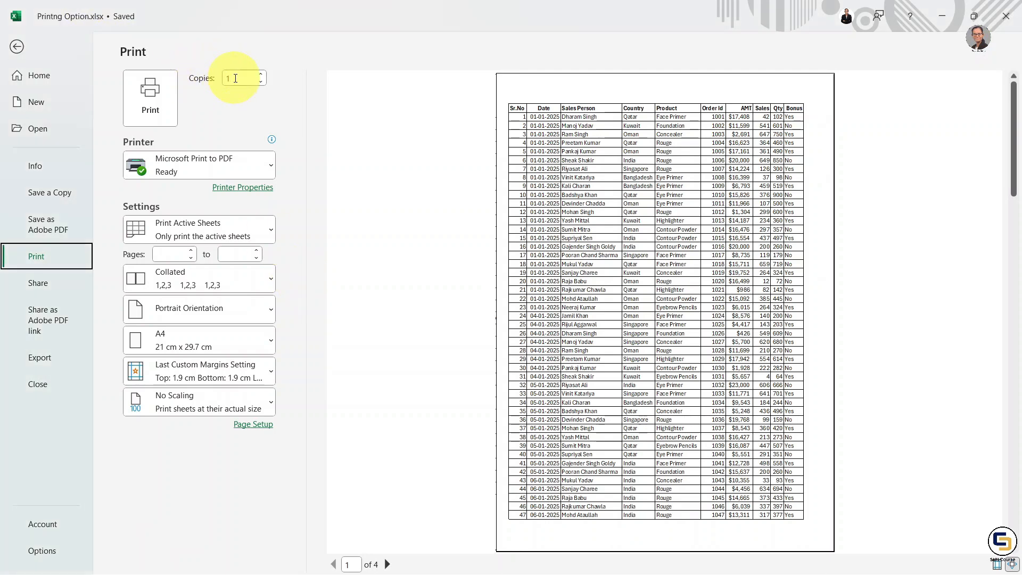
click(261, 83)
click(260, 74)
click(260, 74)
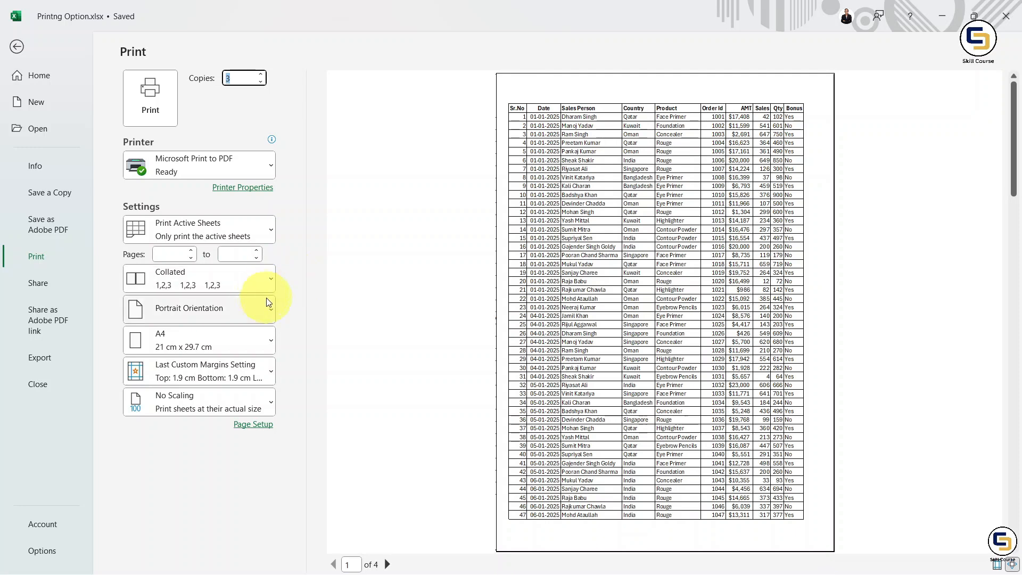
Try Uncollated printing for the three copies and restore the Collated order.
click(266, 281)
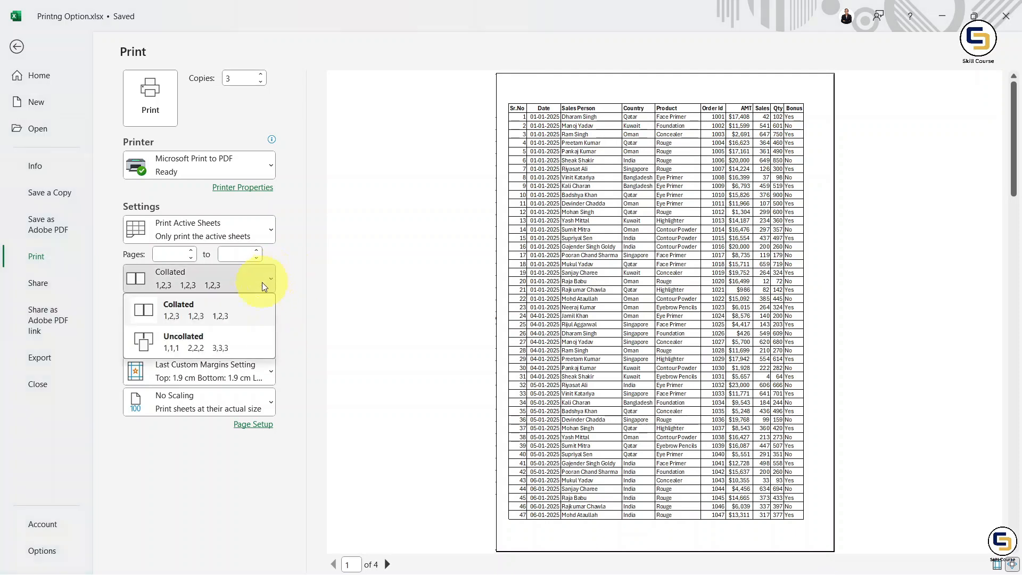
click(193, 340)
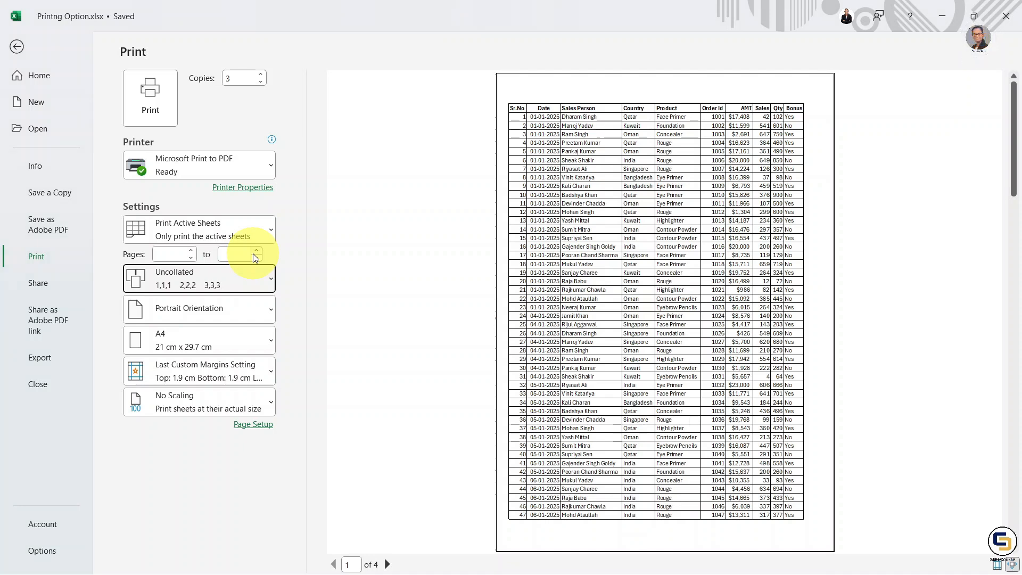
click(272, 278)
click(175, 304)
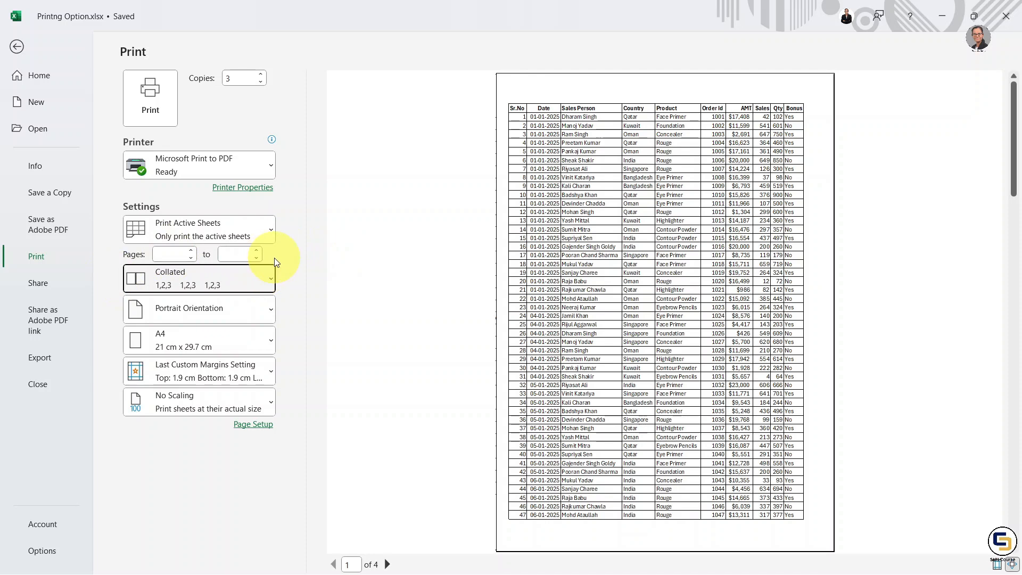
Limit the printout to pages 2 to 4.
click(181, 253)
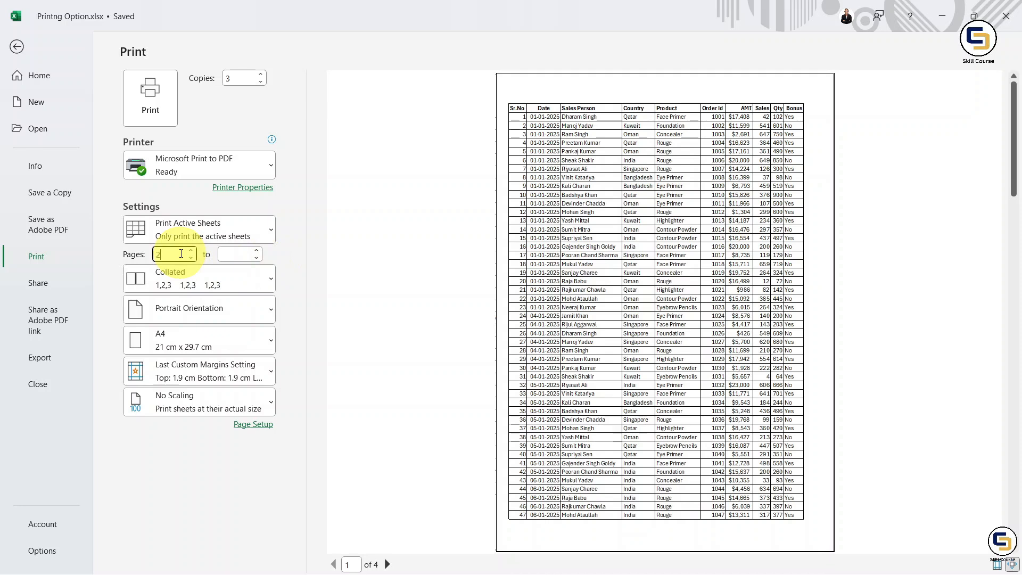
click(229, 255)
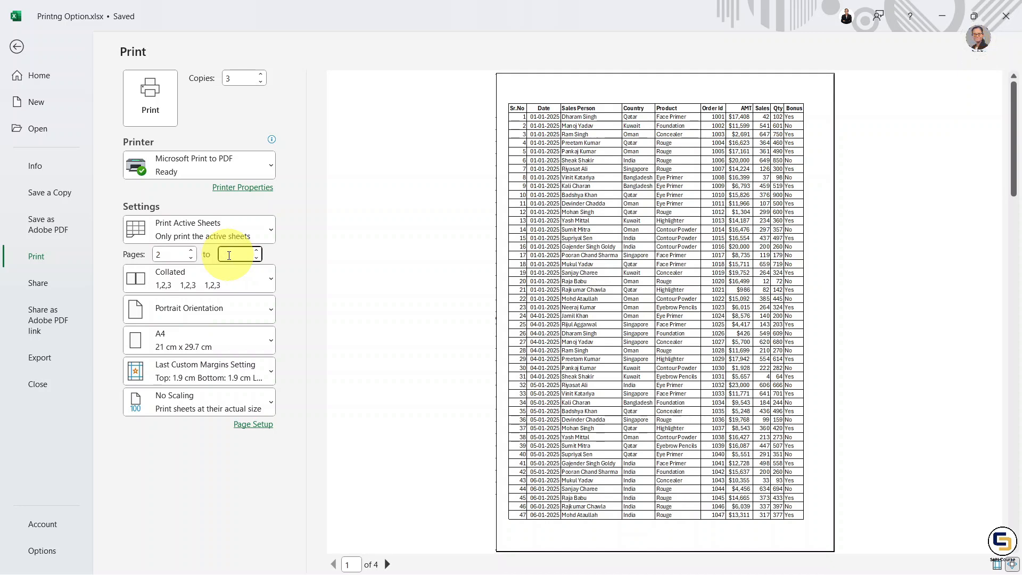
text(4)
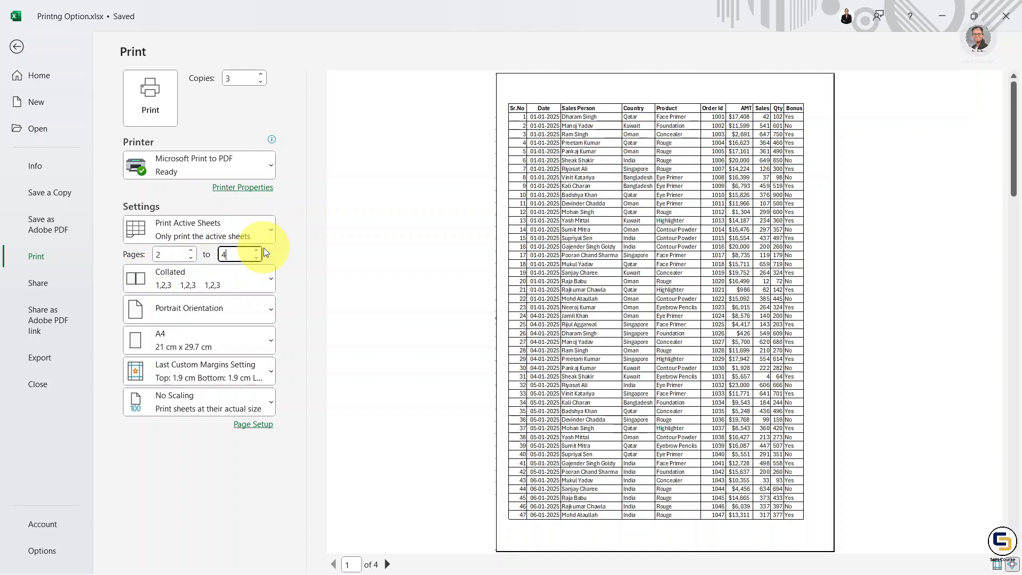
Replace the page range with pages 1 to 3.
key(BackSpace)
click(176, 257)
key(BackSpace)
text(1)
click(237, 258)
text(3)
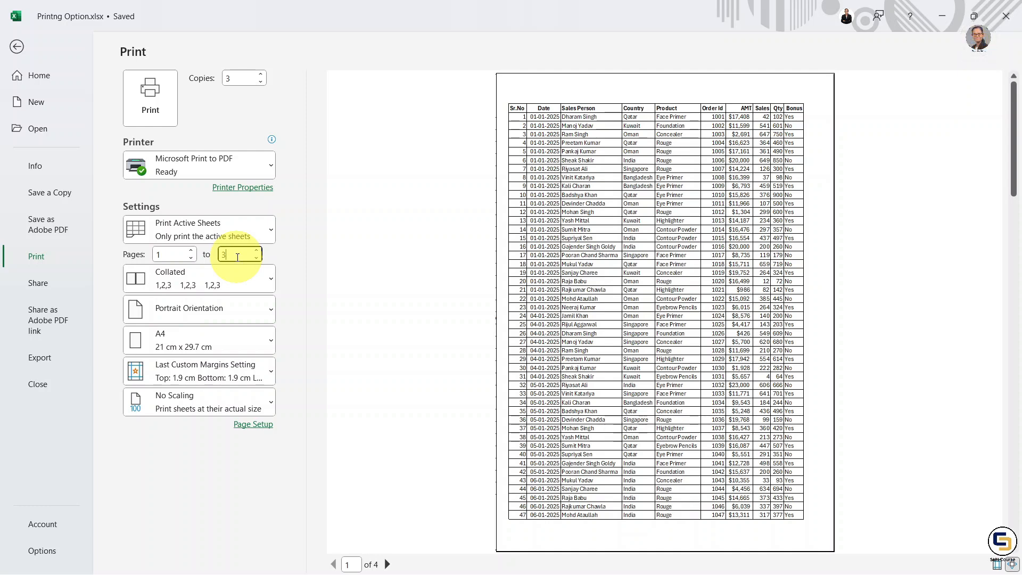
Clear both values of the page range so that it is blank.
key(BackSpace)
double_click(174, 257)
key(BackSpace)
click(383, 247)
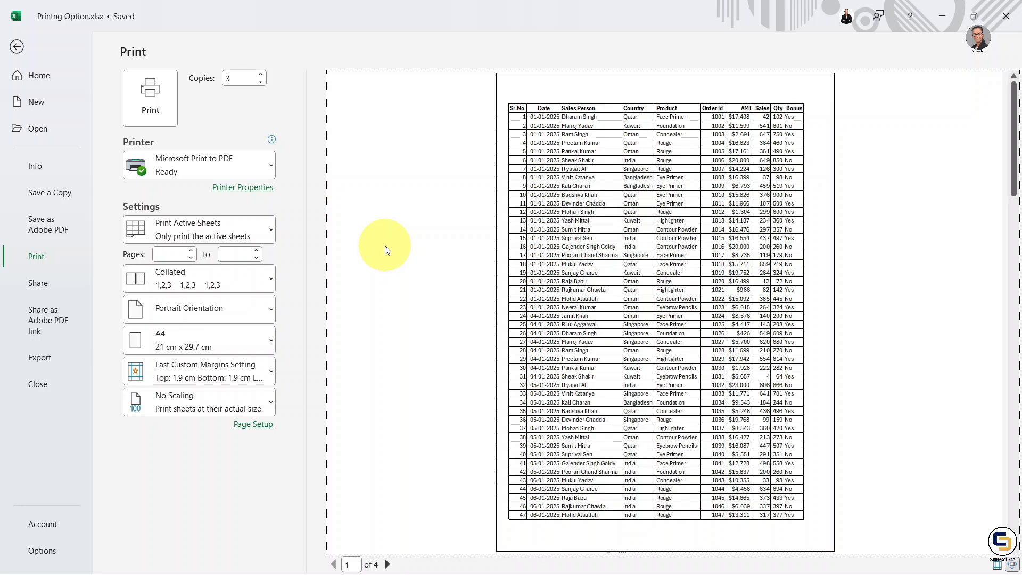
Review the options for which part of the workbook to print and return to the worksheet.
click(273, 231)
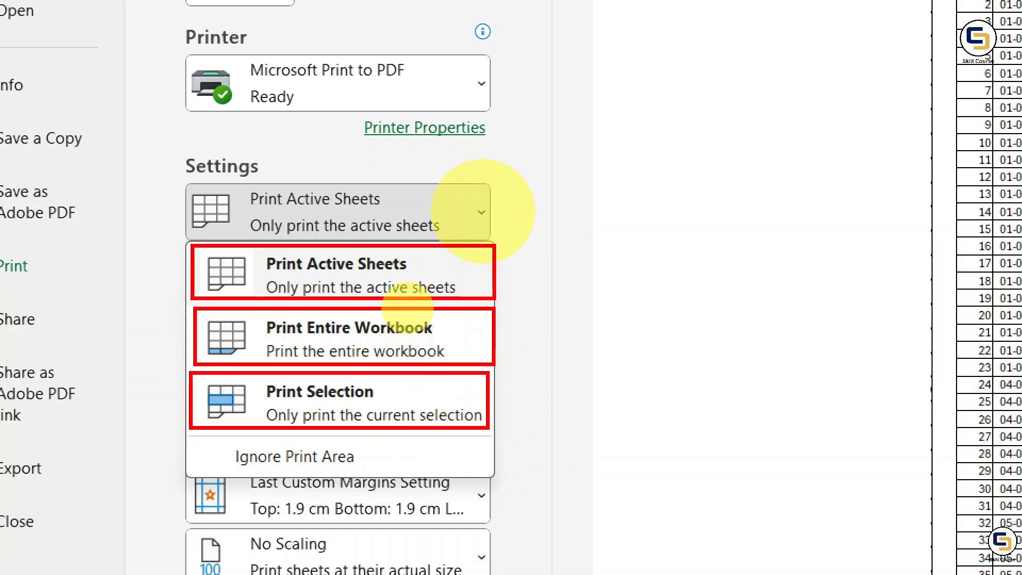
click(407, 307)
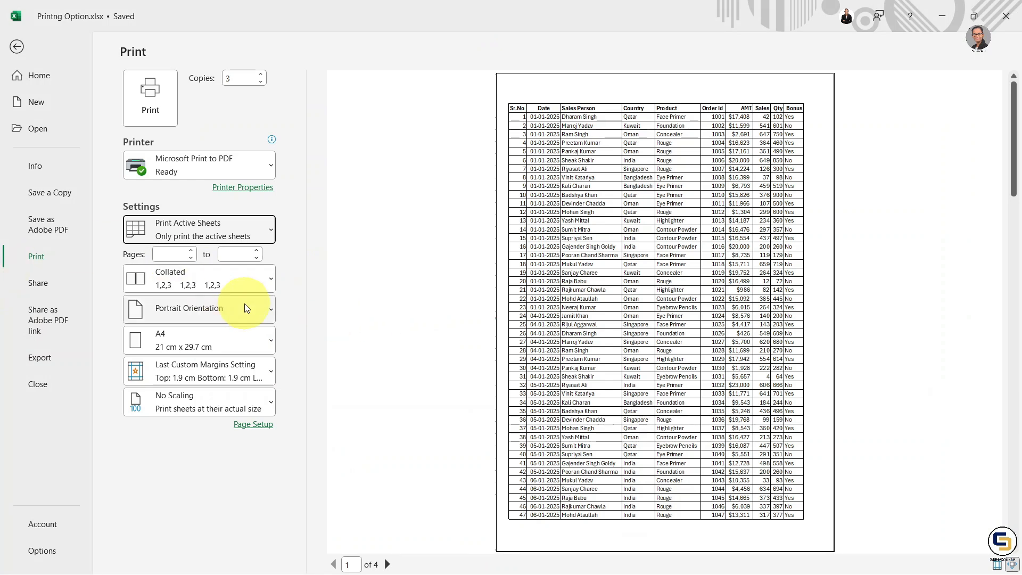
key(Escape)
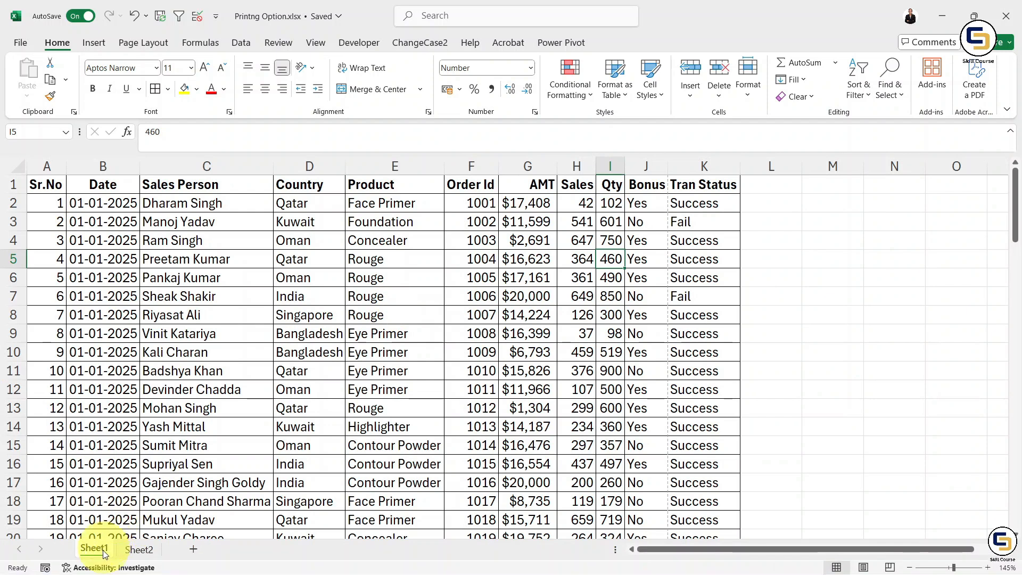
Compare the tables on Sheet2 and Sheet1, ending on Sheet1.
click(139, 551)
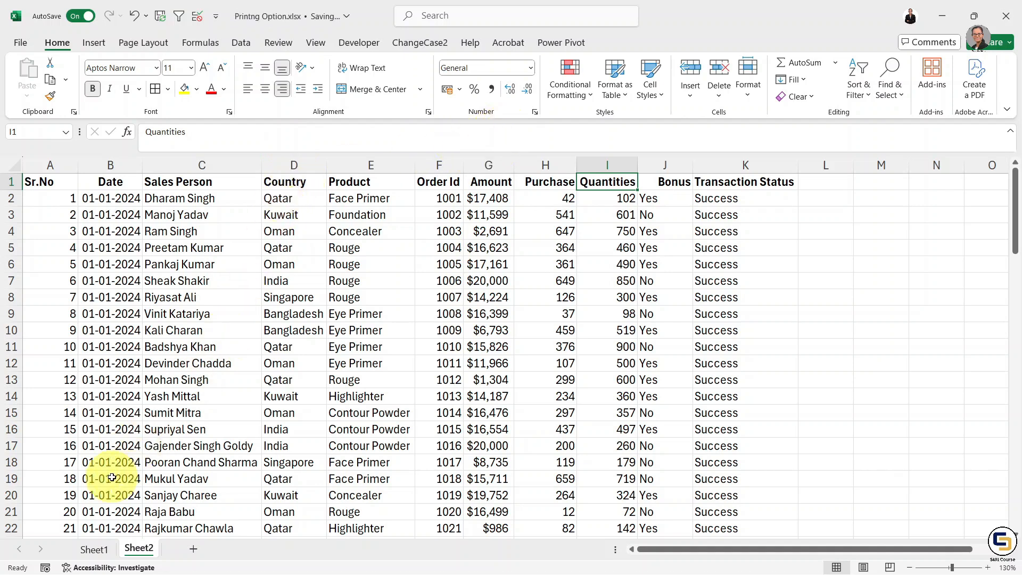
click(95, 550)
click(134, 553)
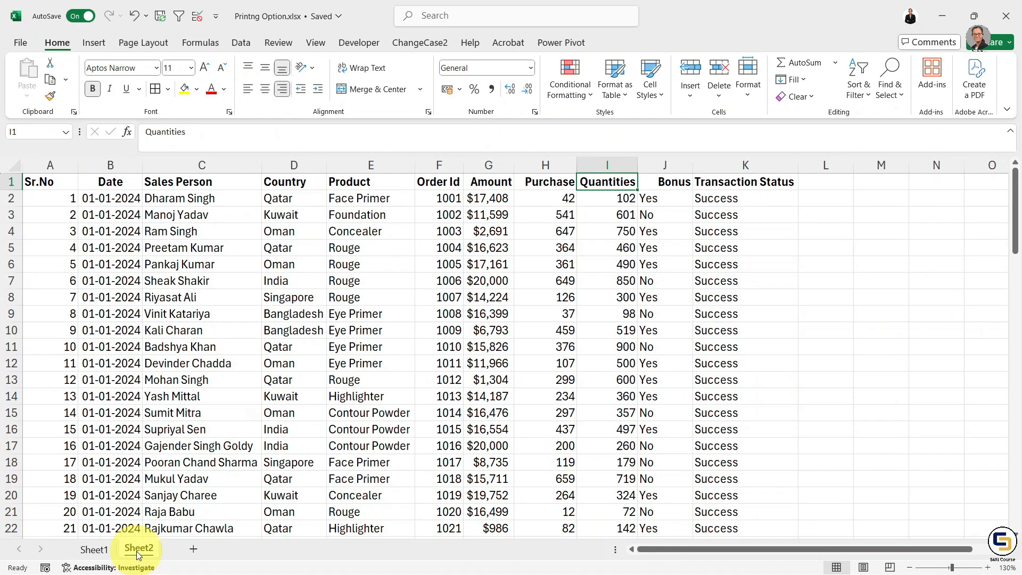
click(90, 554)
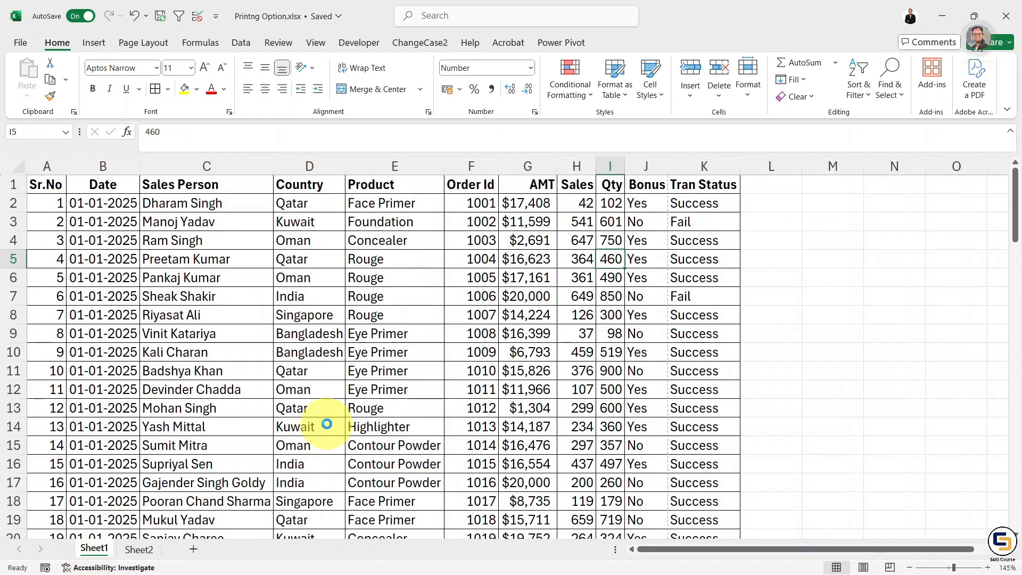
Set the printout of the file to Print Entire Workbook.
key(ctrl+p)
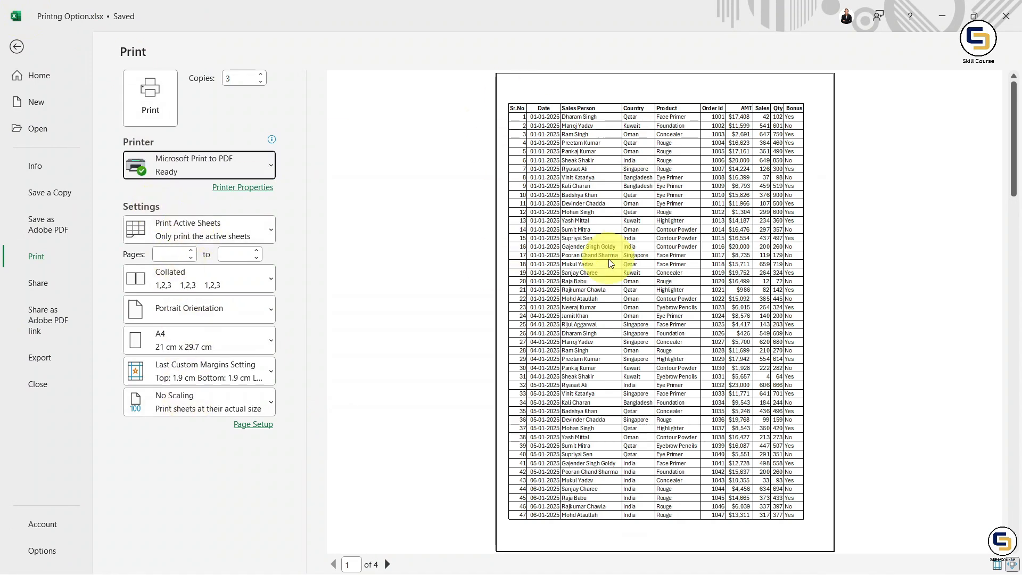
click(267, 232)
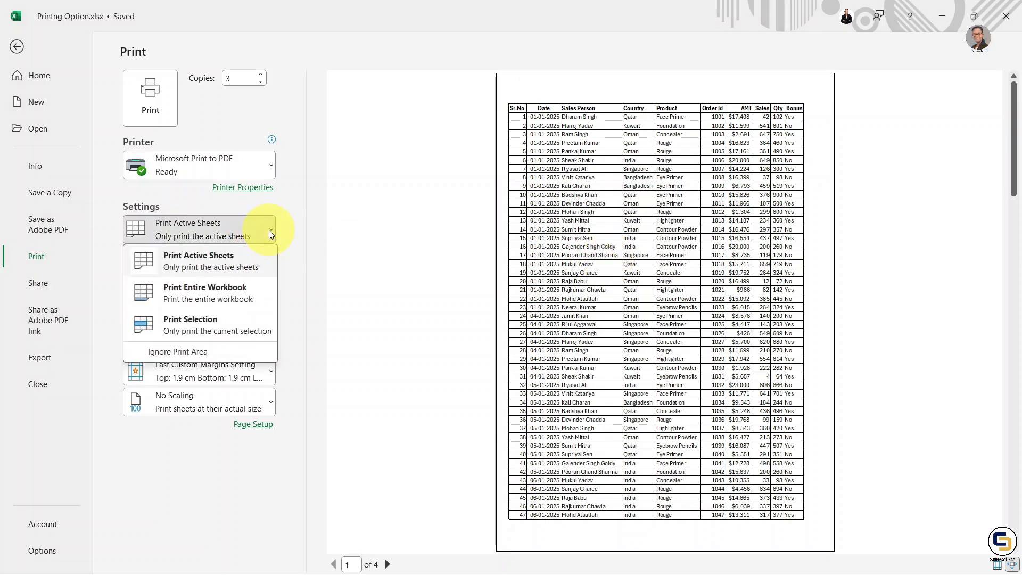
click(228, 296)
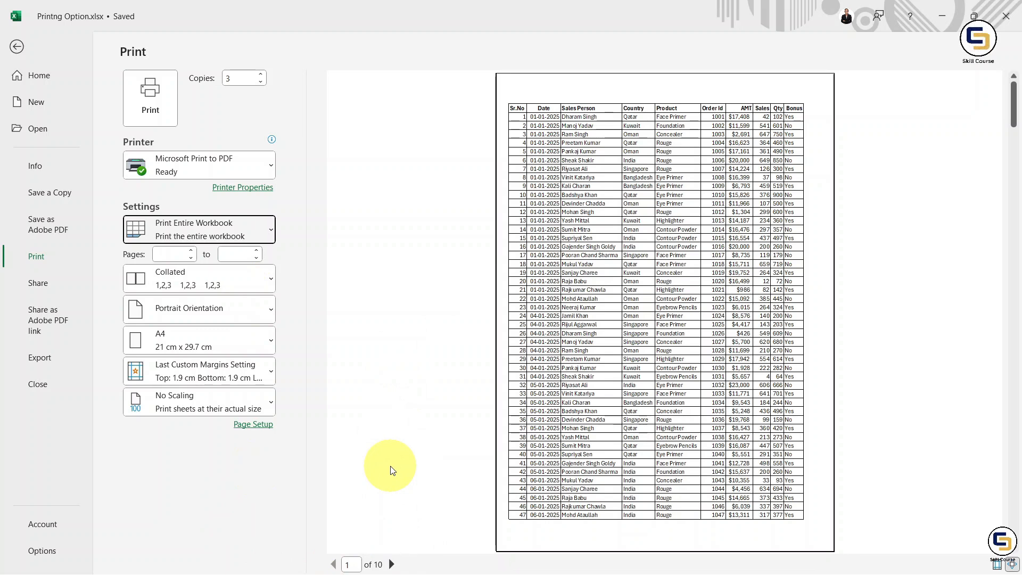
Page through the print preview of the entire workbook up to page 9 and return to the worksheet.
key(Down)
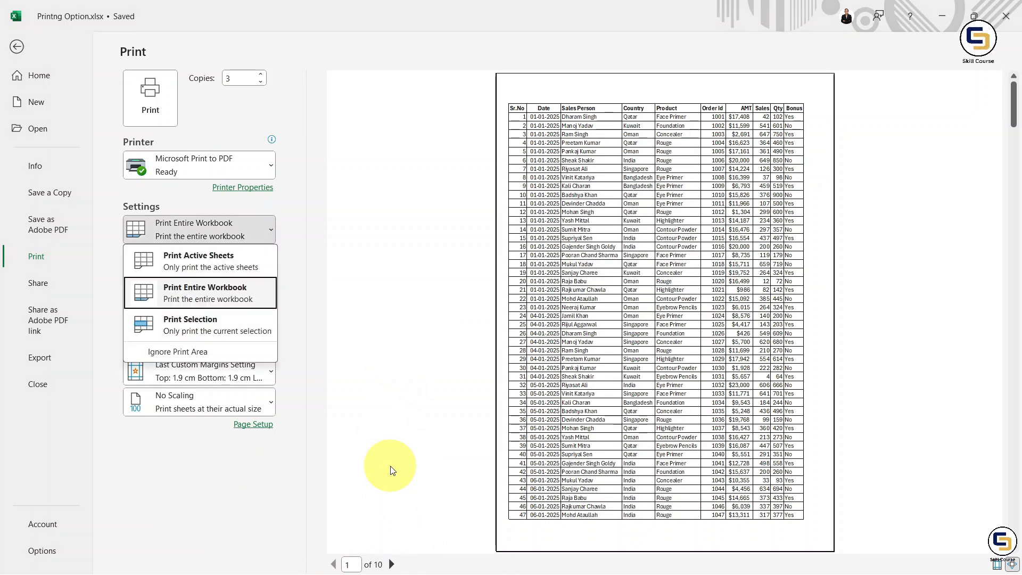
click(391, 563)
click(391, 565)
click(391, 564)
click(391, 564)
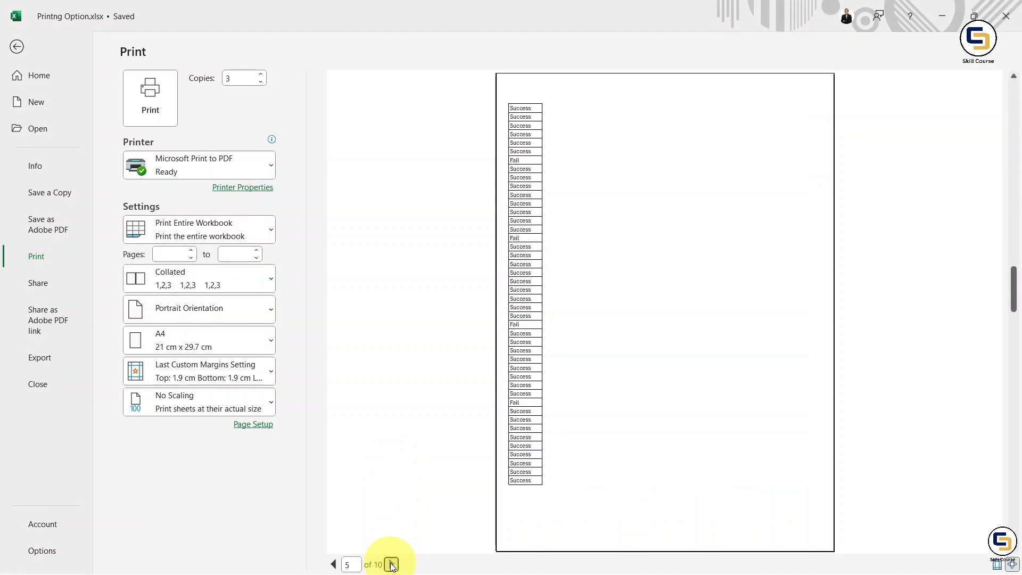
click(391, 564)
click(391, 564)
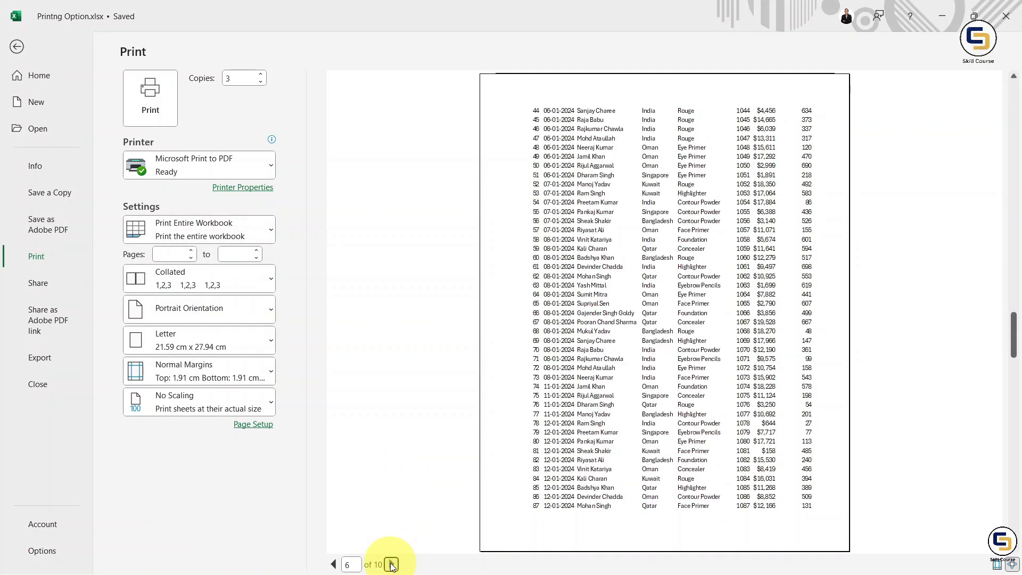
click(392, 564)
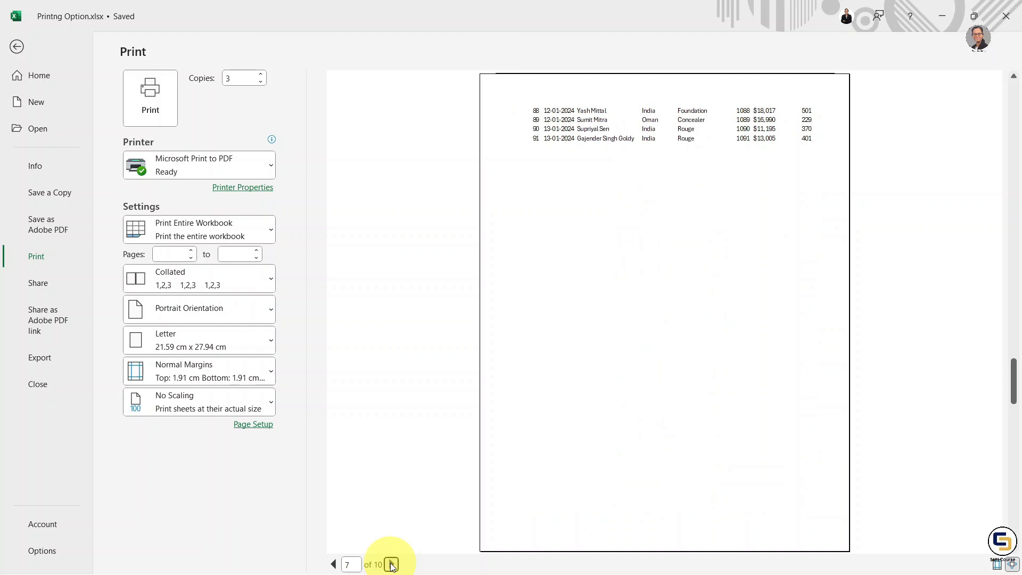
click(391, 564)
click(392, 564)
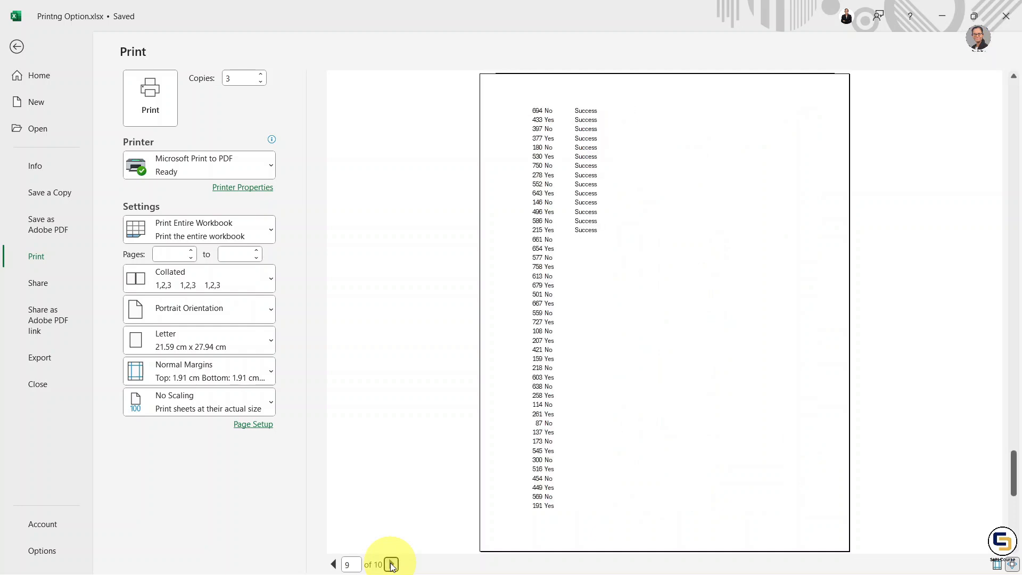
key(Escape)
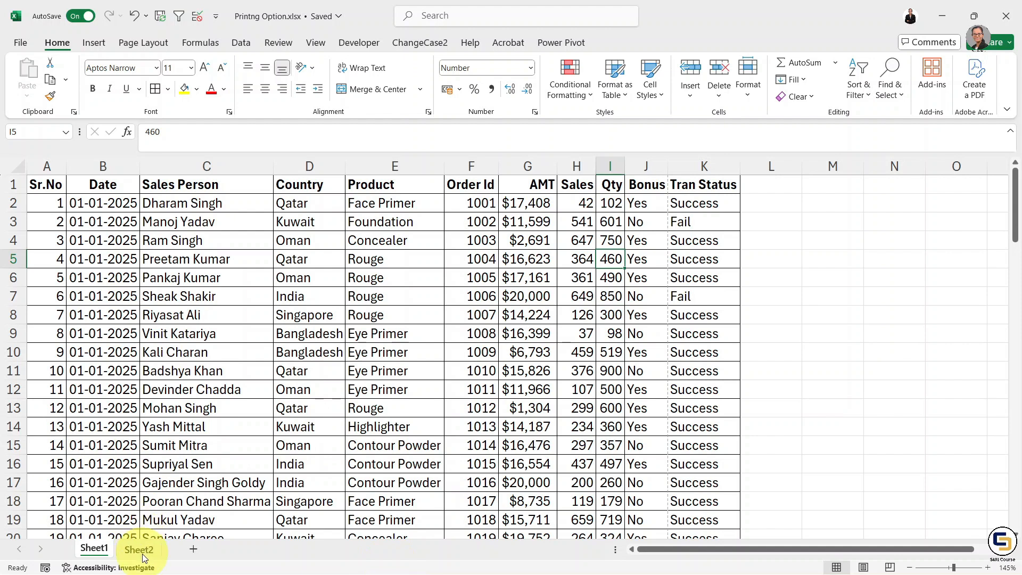
With Sheet2 active, set the printout to Print Active Sheets and return to the worksheet.
click(143, 553)
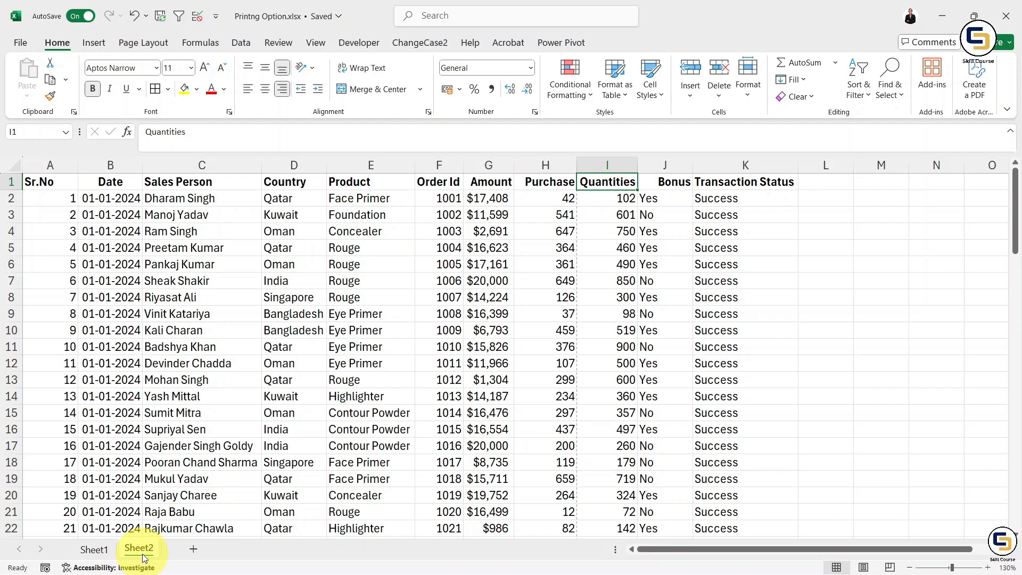
key(ctrl+p)
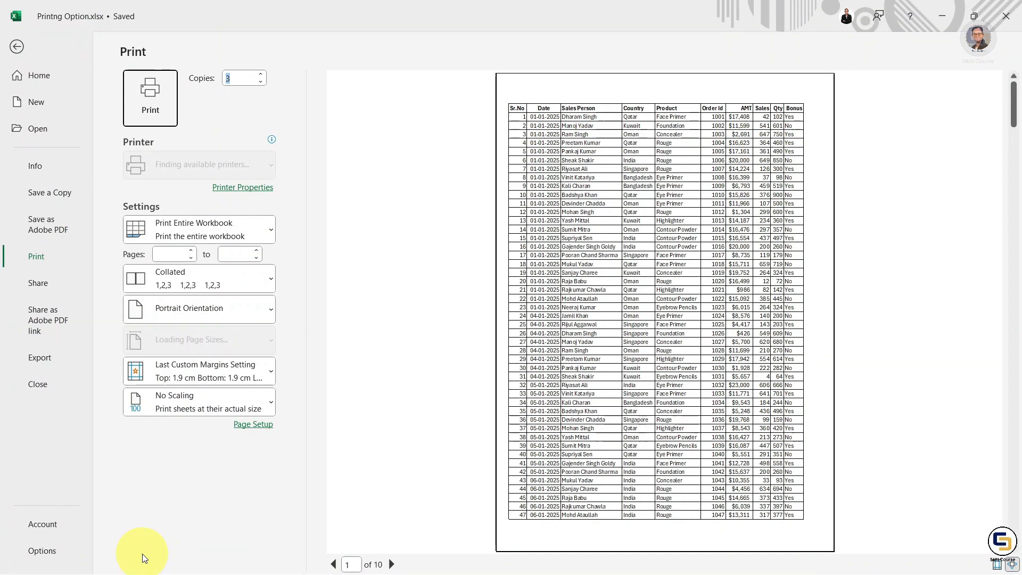
click(270, 232)
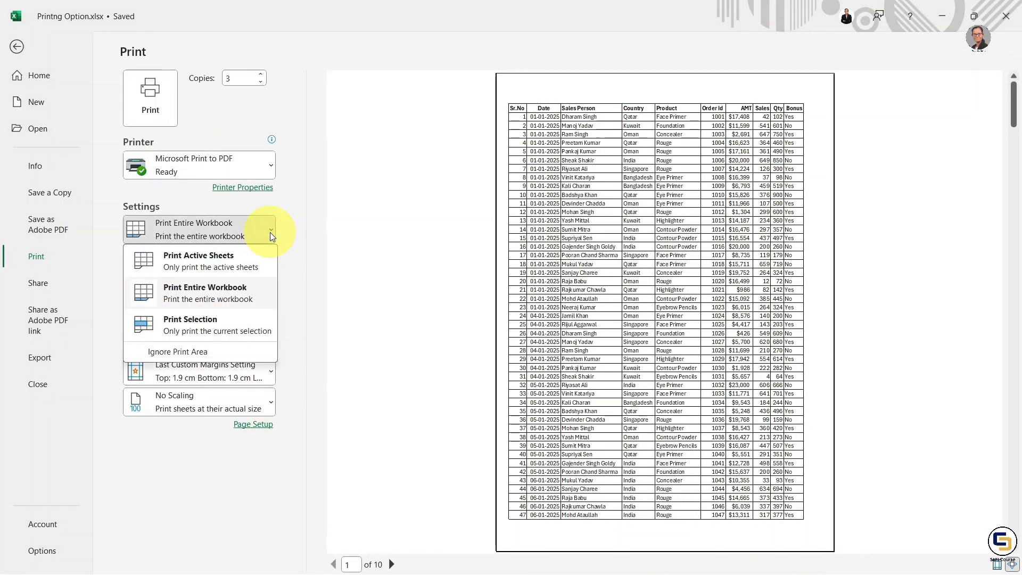
click(232, 259)
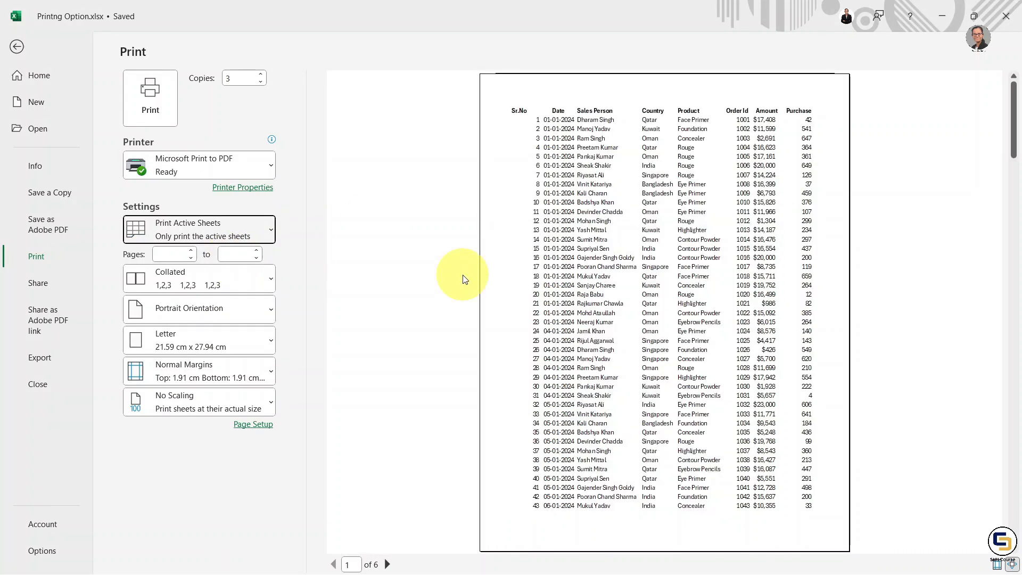
key(Escape)
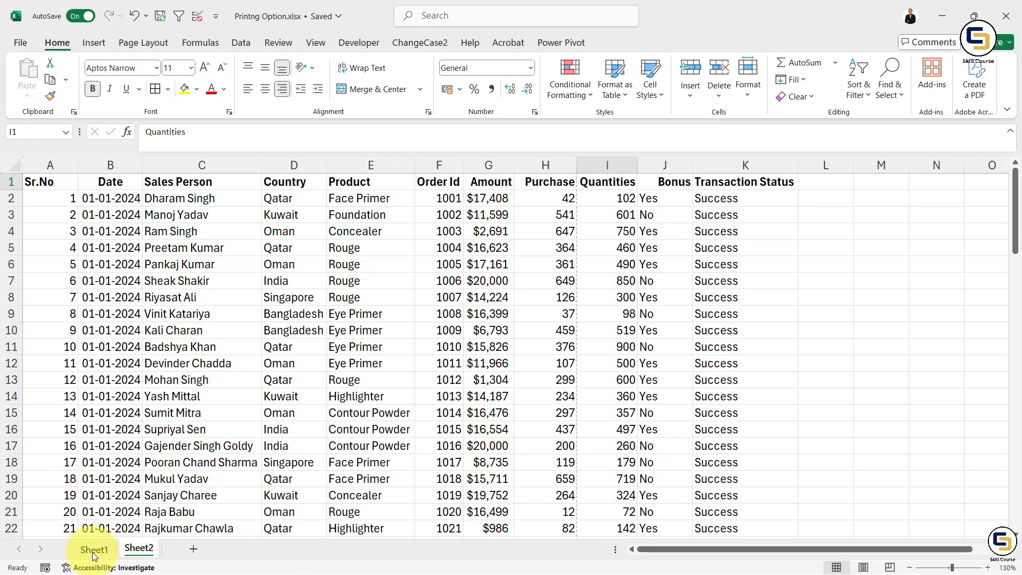
Select C6:G14 on Sheet1, set the printout to Print Selection and return to the worksheet.
click(93, 551)
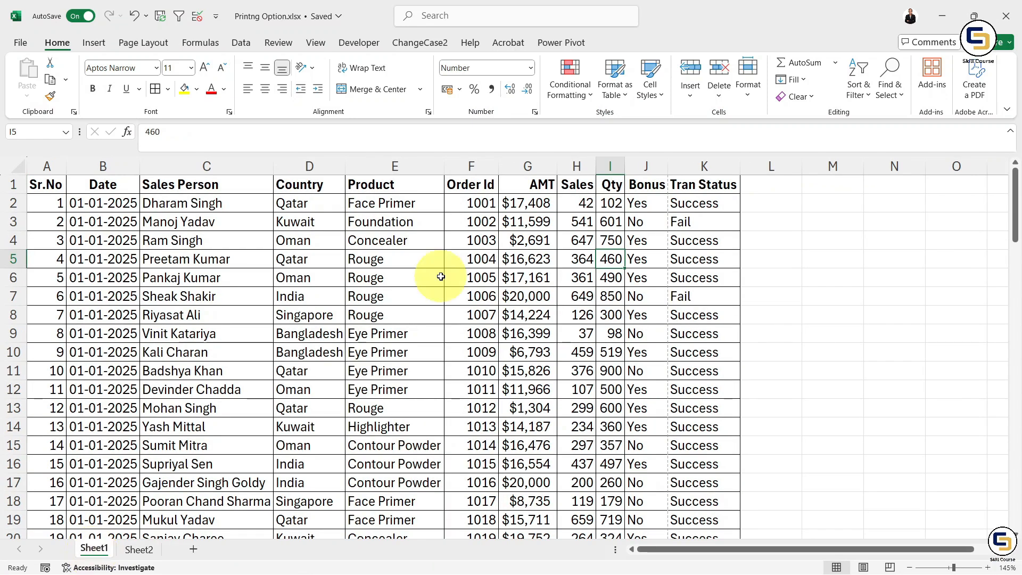
drag(154, 274, 514, 421)
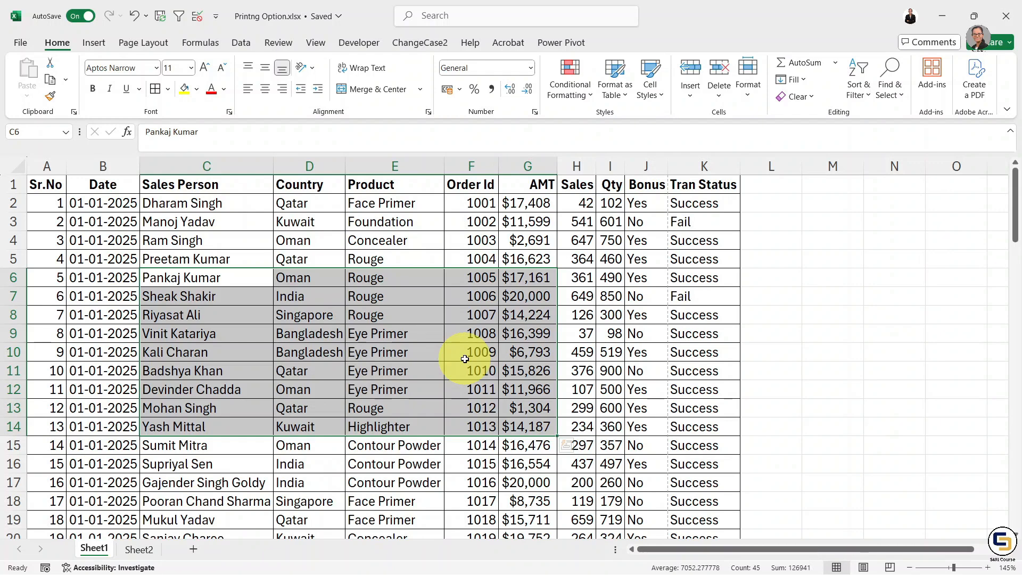
key(ctrl+p)
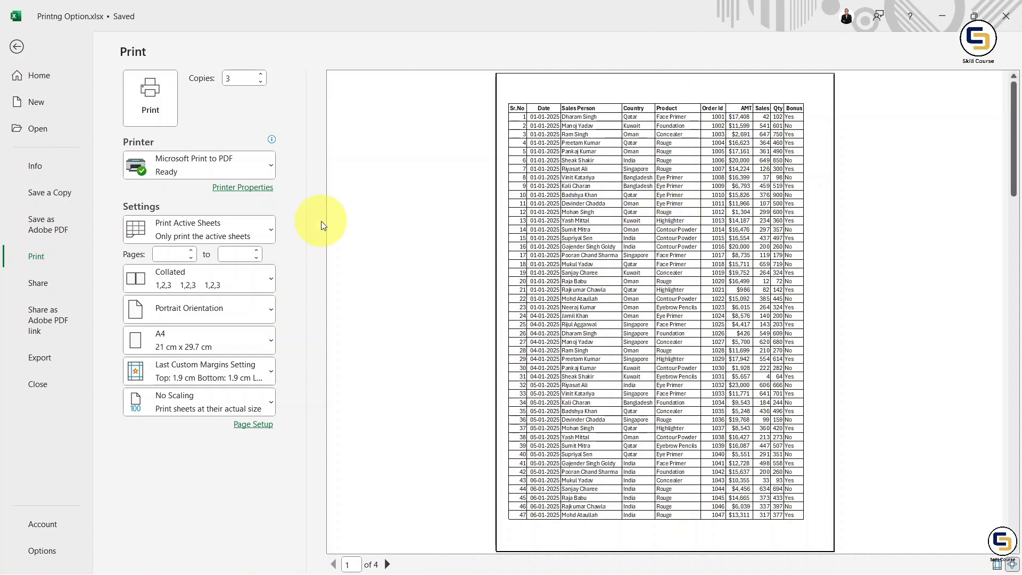
click(272, 231)
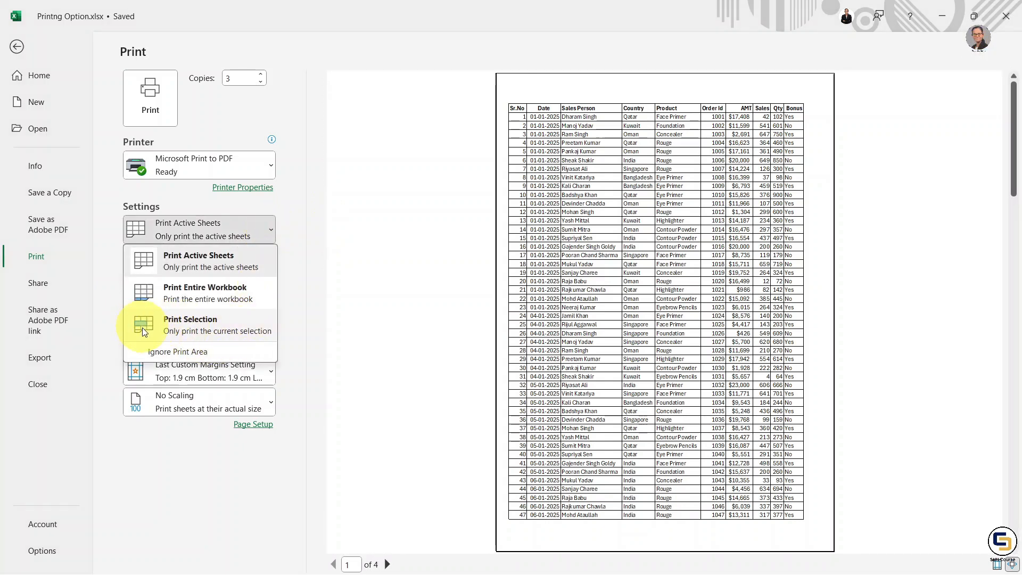
click(201, 320)
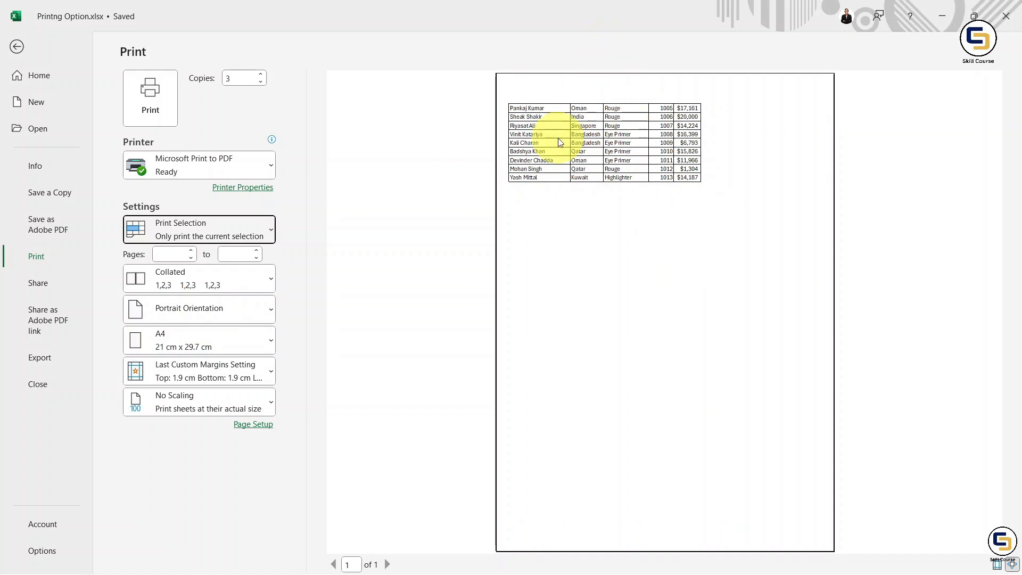
key(Escape)
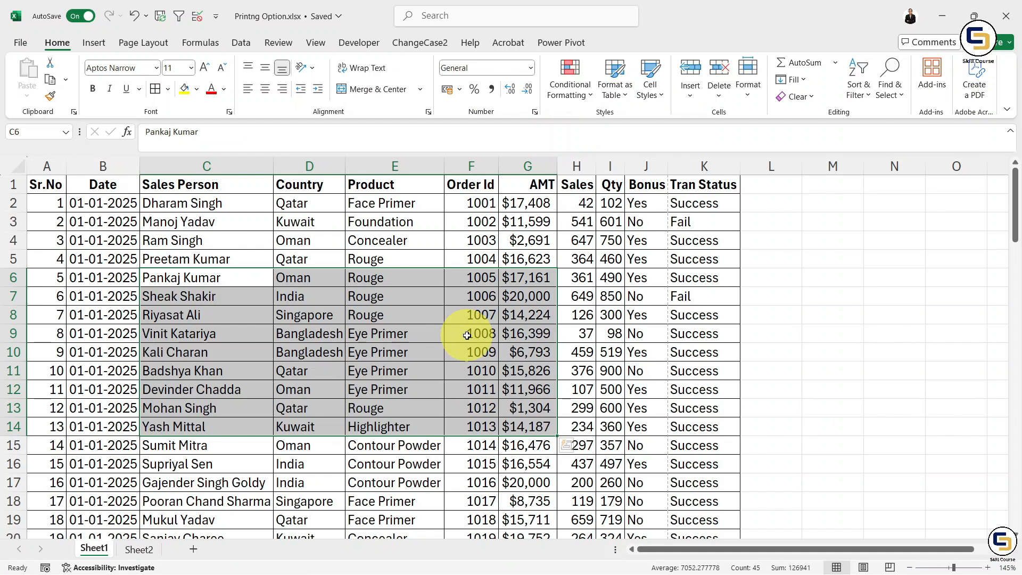
Select A1:D7 and preview its printout, returning to the worksheet.
drag(39, 181, 320, 300)
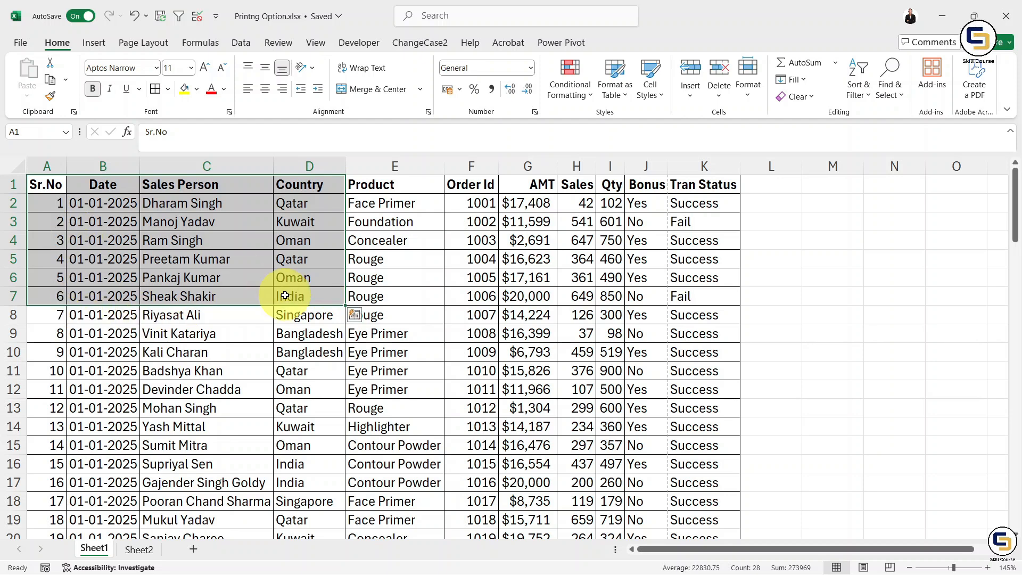
key(ctrl+p)
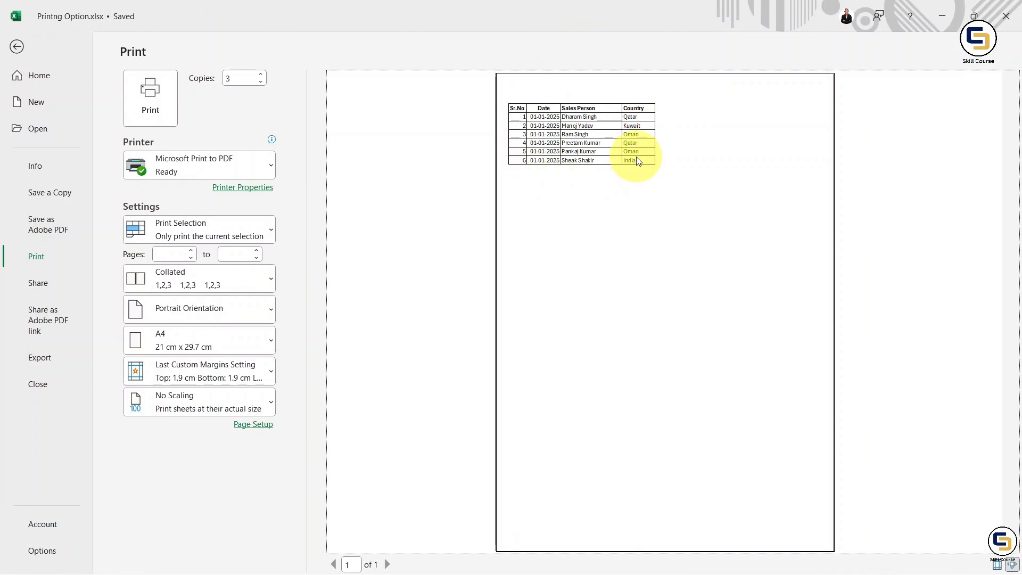
key(Escape)
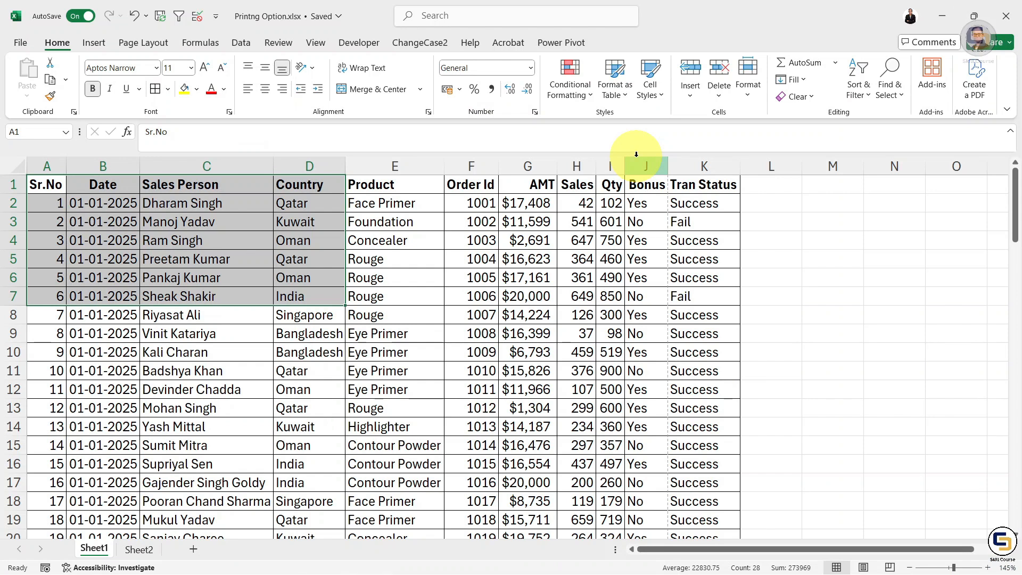
Select only cell D7 and preview how that single cell prints.
click(487, 285)
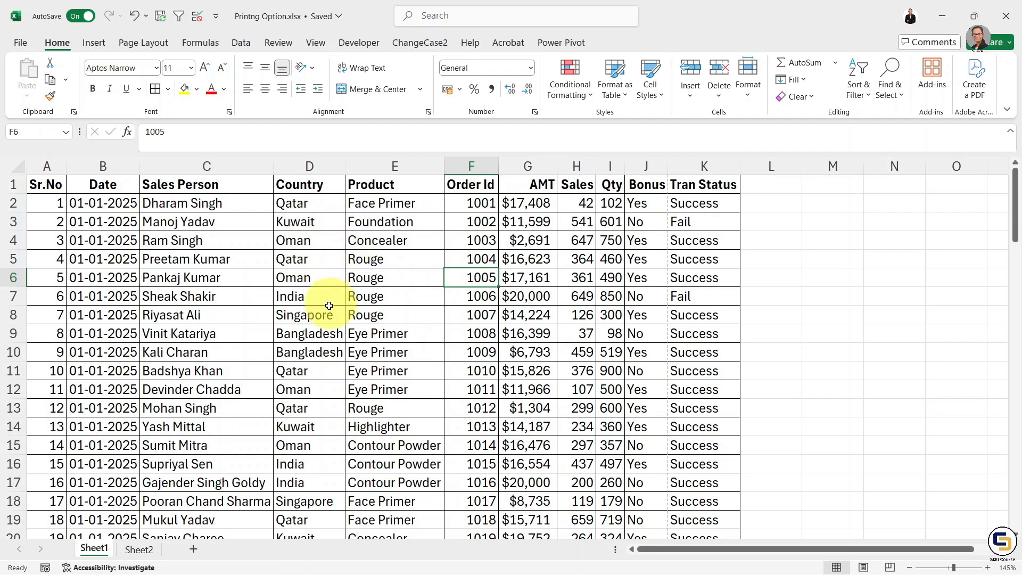
click(292, 297)
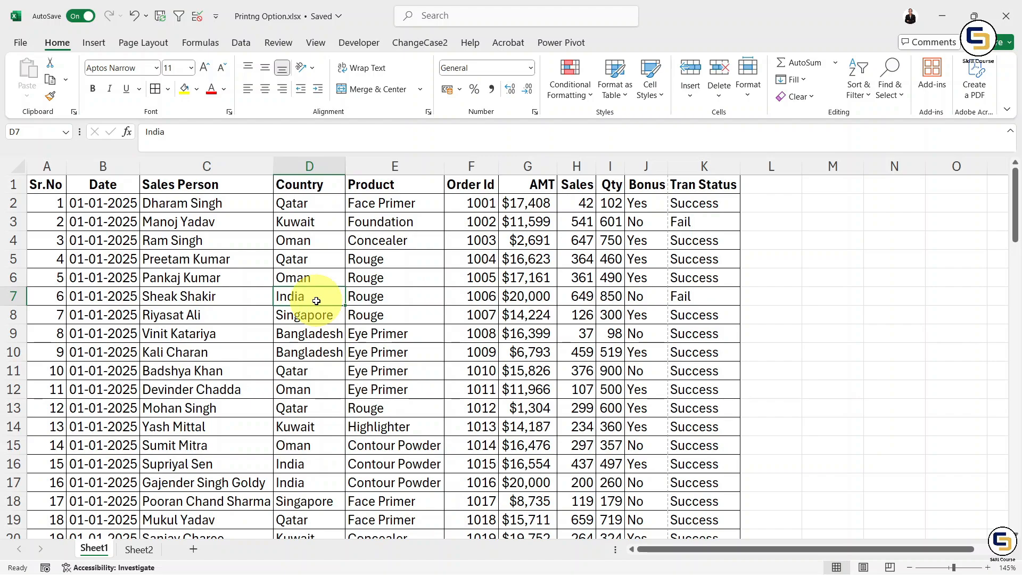
key(ctrl+p)
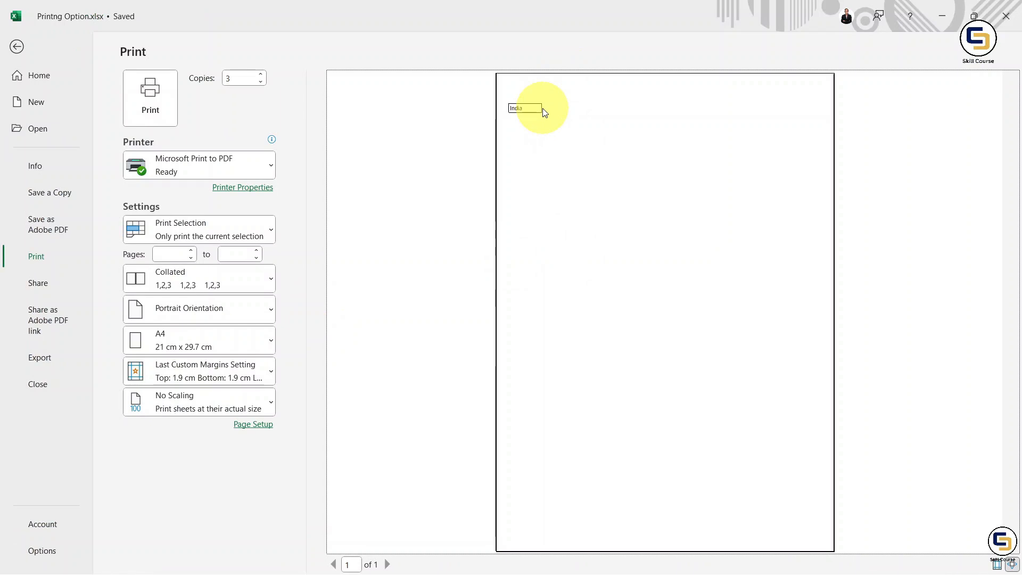
Set the printout of Sheet1 back to Print Active Sheets and return to the worksheet.
click(273, 234)
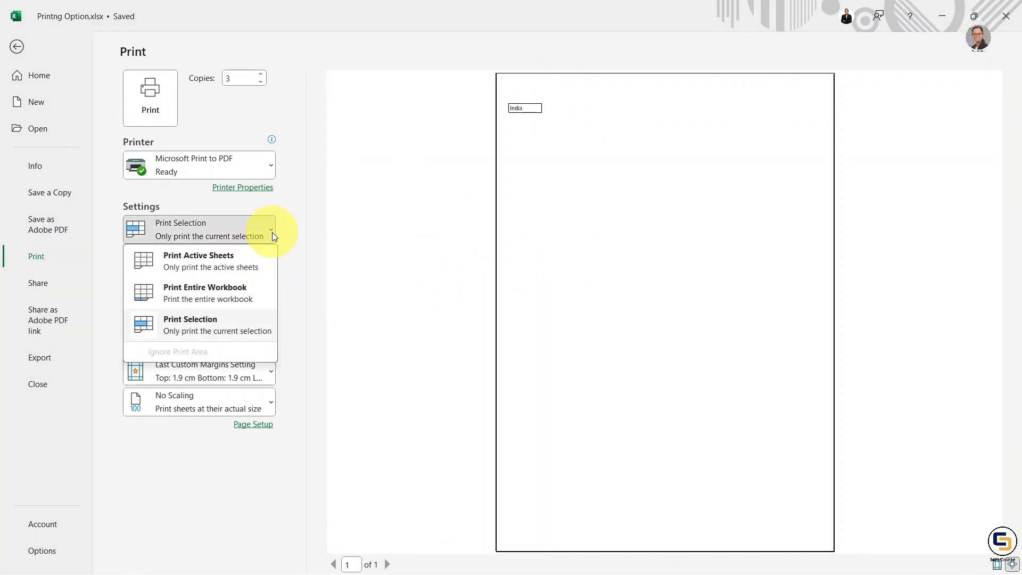
click(216, 257)
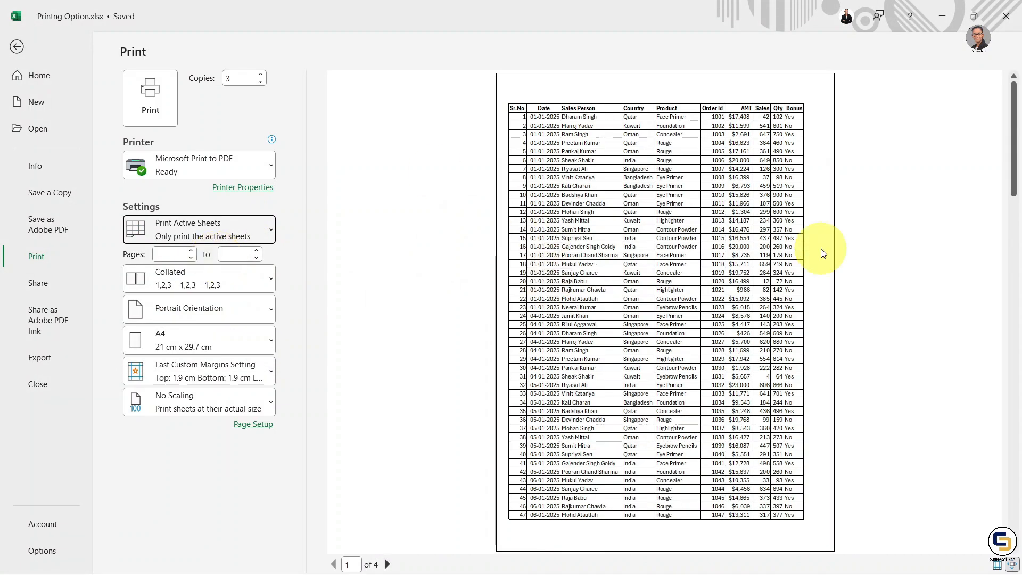
key(Escape)
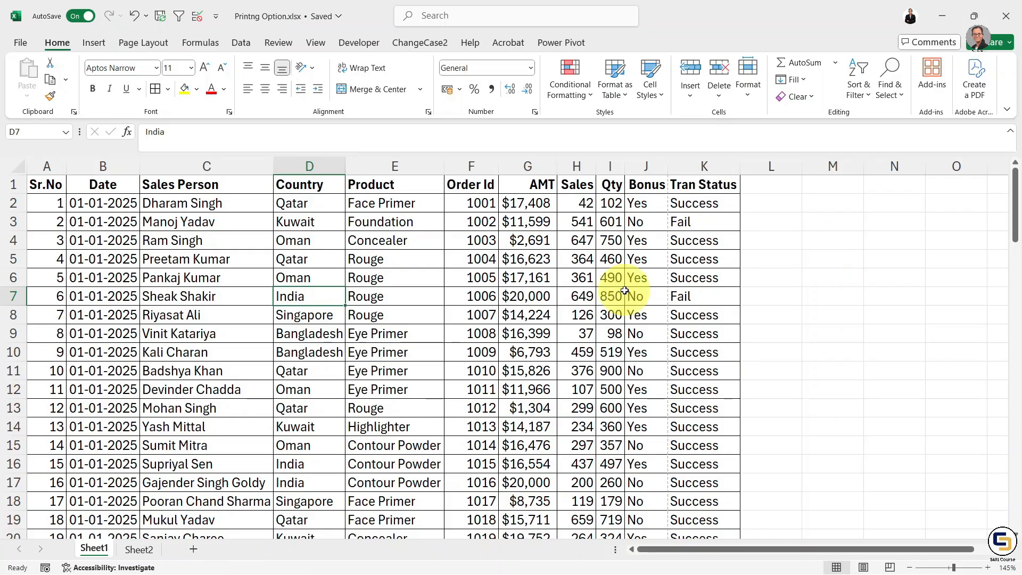
Examine the end of the sales table on Sheet1, going through the cells of row 93 from A to G against their columns.
click(515, 253)
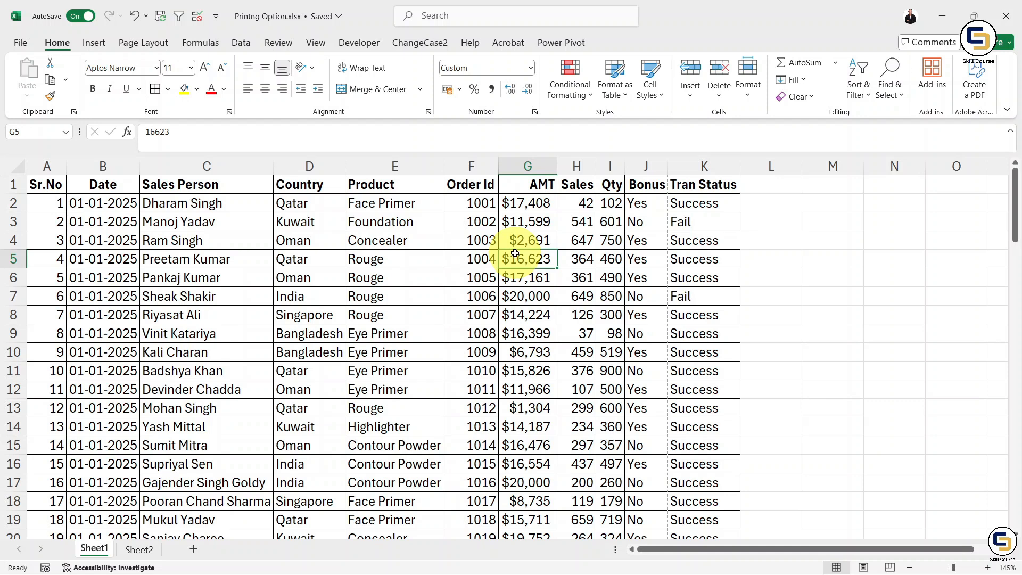
scroll(501, 376, down, 20)
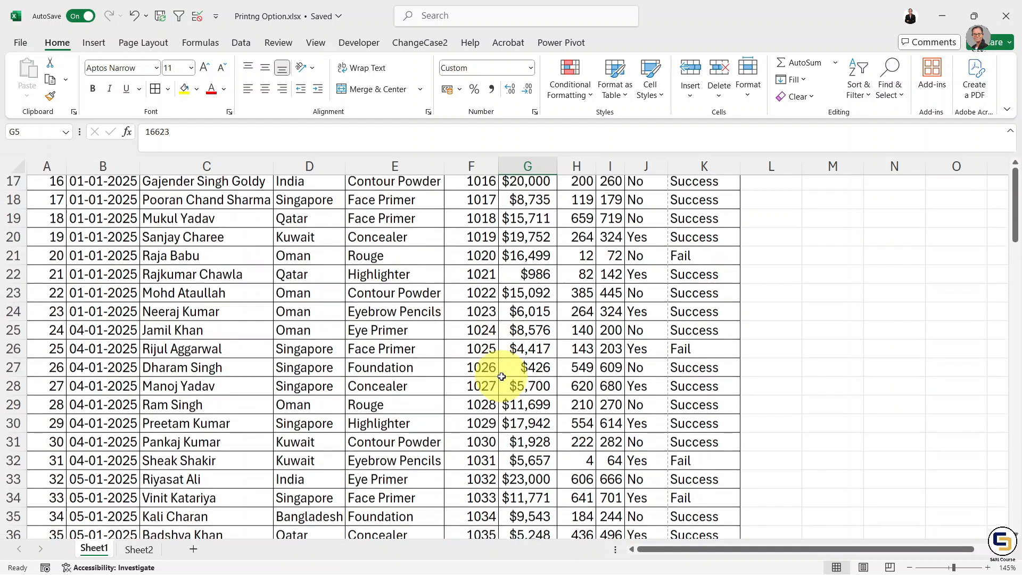
scroll(501, 376, down, 4)
scroll(502, 376, up, 4)
click(172, 357)
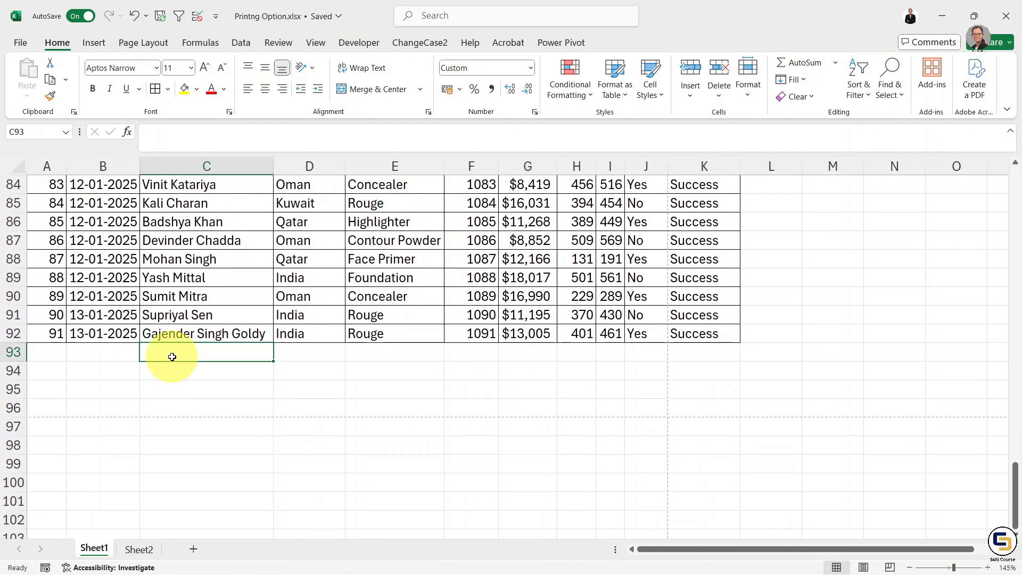
click(111, 352)
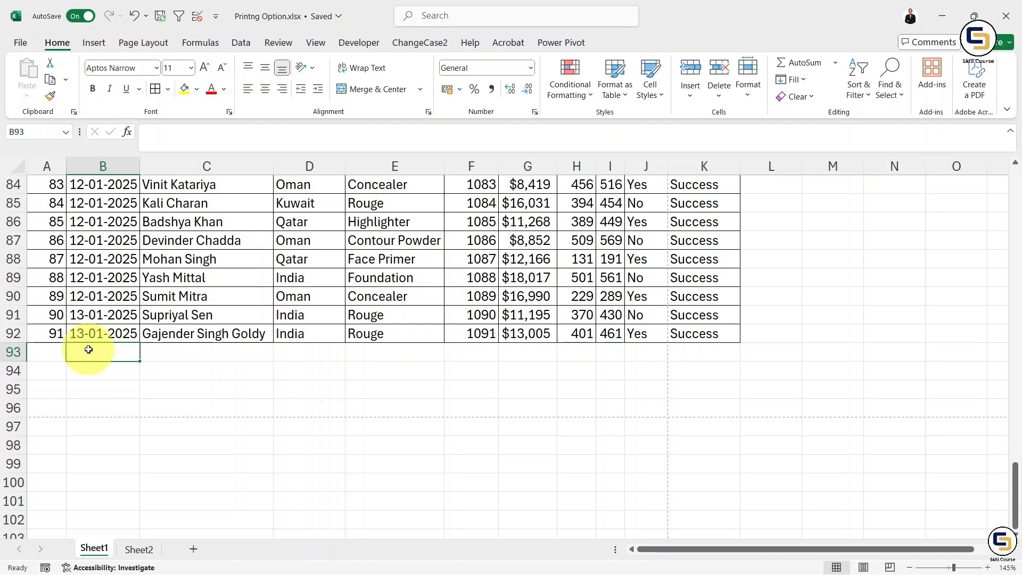
click(49, 349)
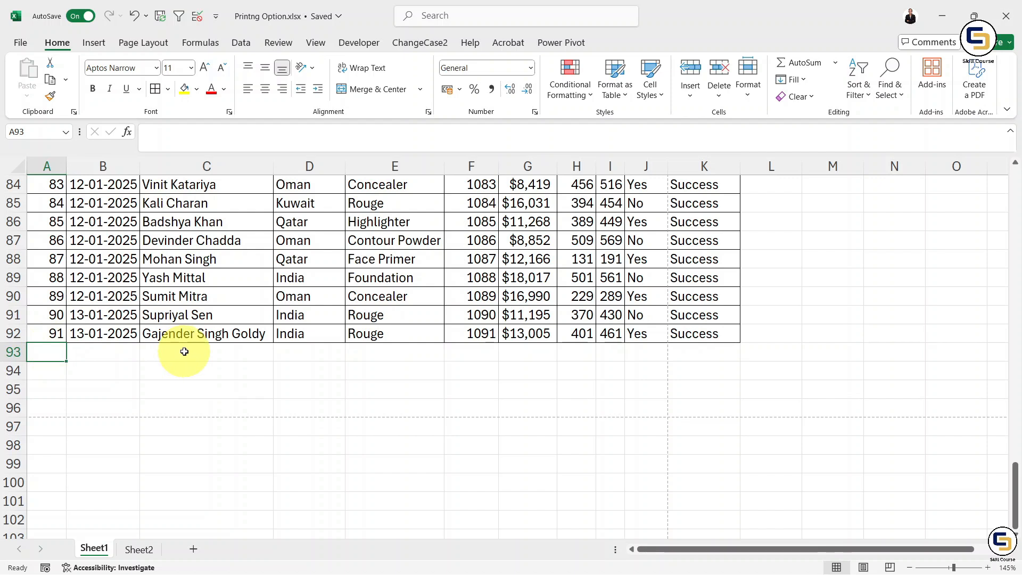
click(184, 351)
click(325, 350)
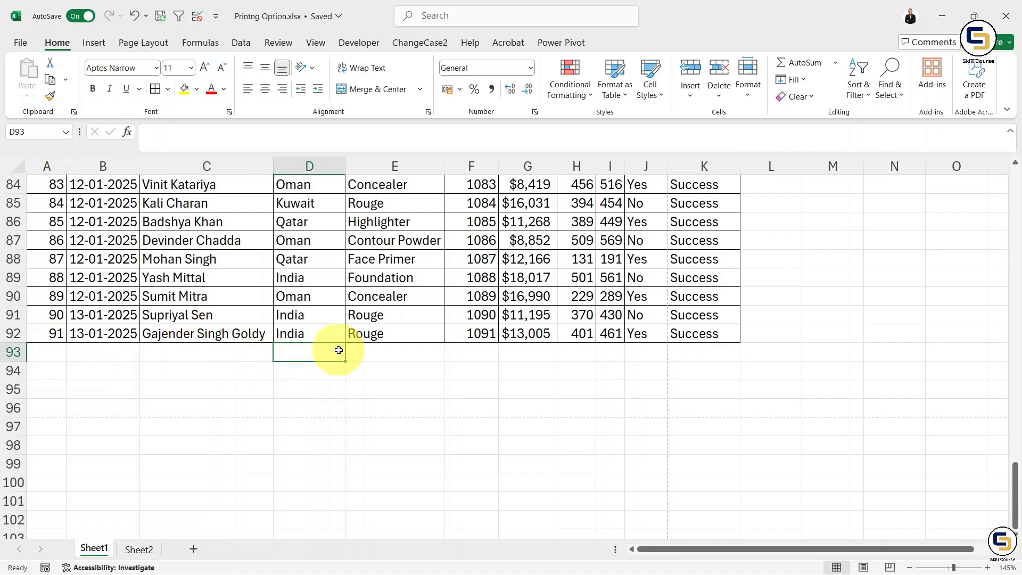
click(358, 349)
click(469, 354)
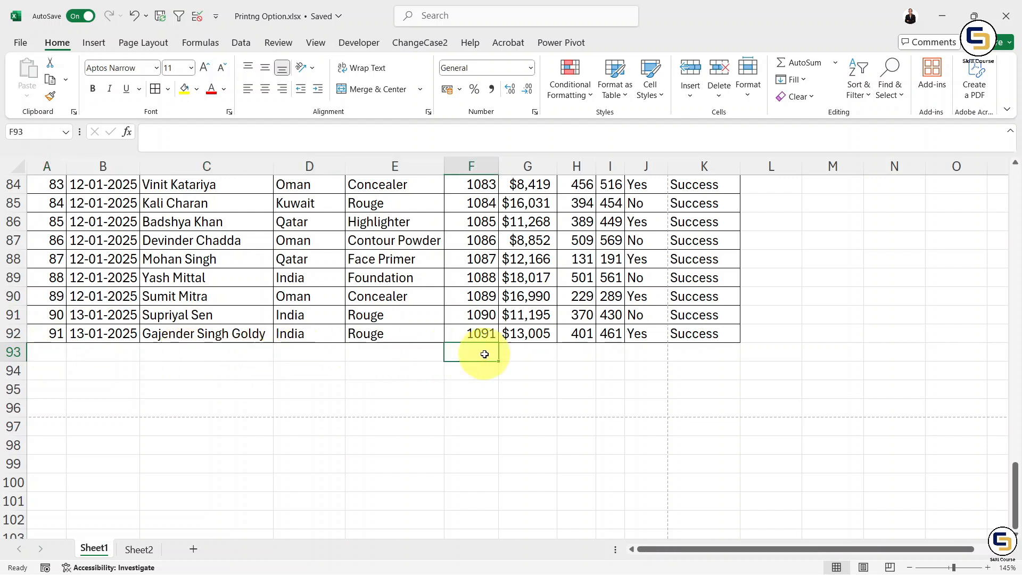
click(531, 354)
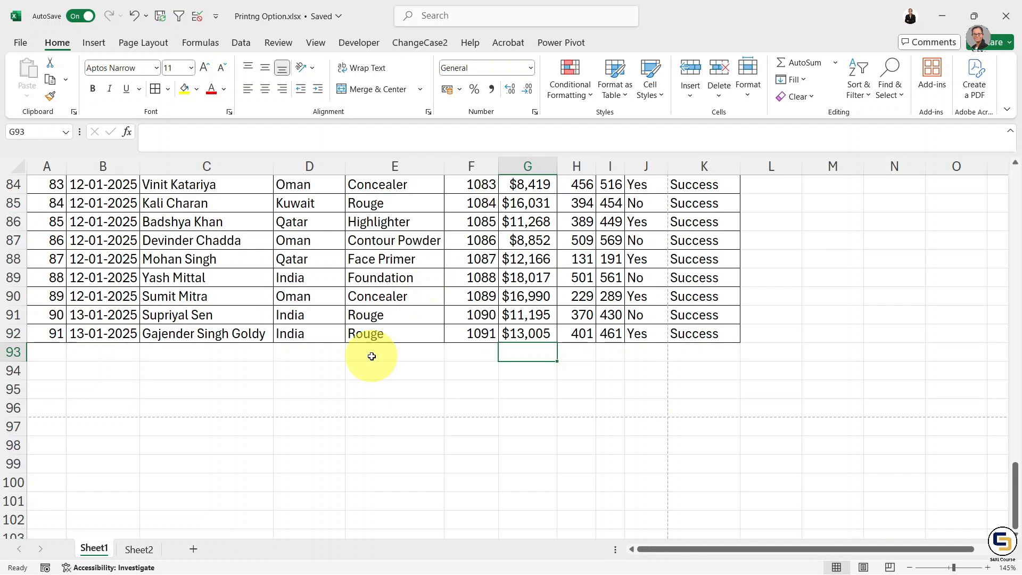
Freeze the top row of Sheet1 so the column headings stay visible while scrolling.
click(319, 42)
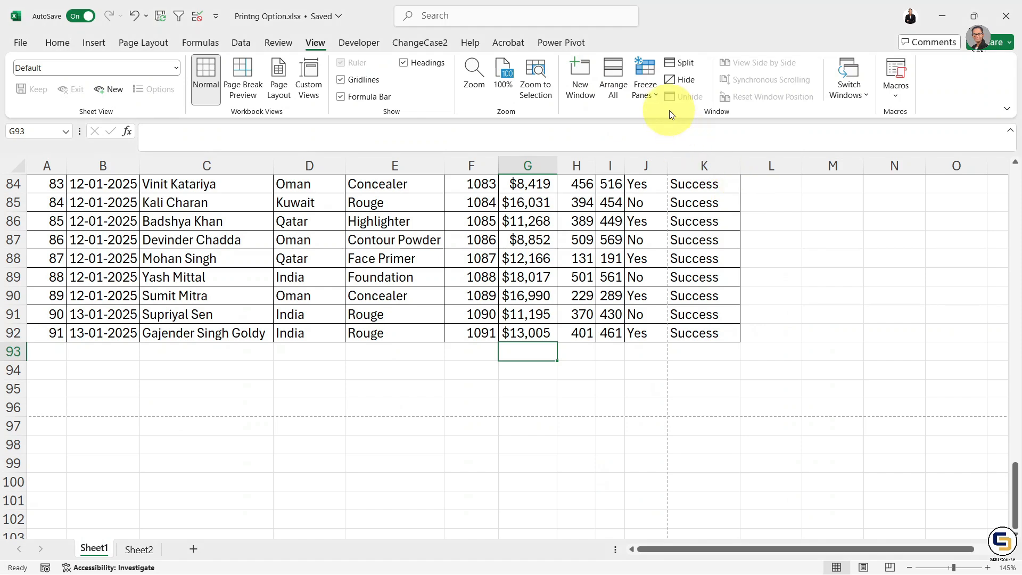
click(654, 97)
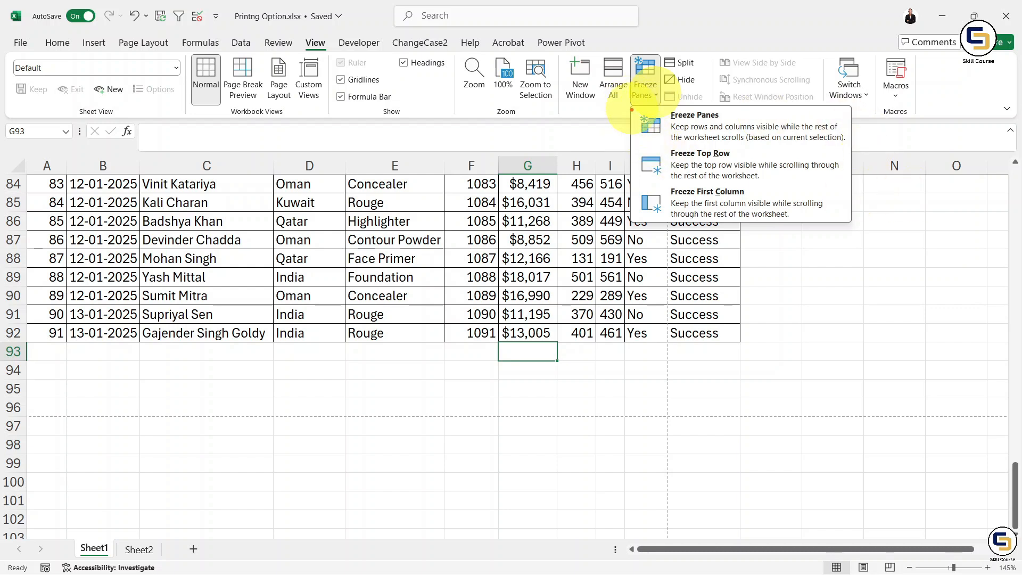
mouse_move(628, 110)
mouse_down()
mouse_move(655, 143)
mouse_move(853, 223)
mouse_up()
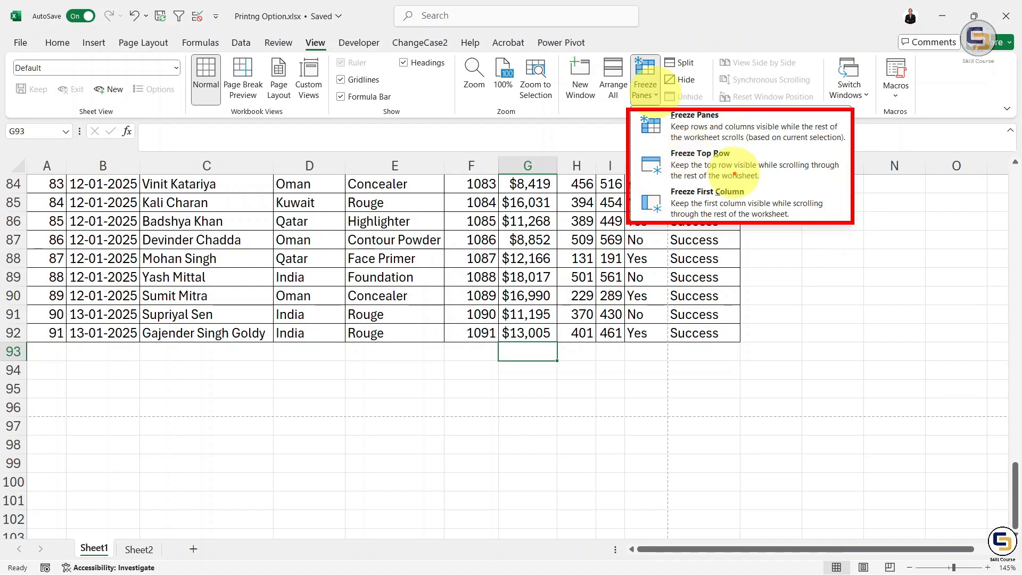
click(735, 175)
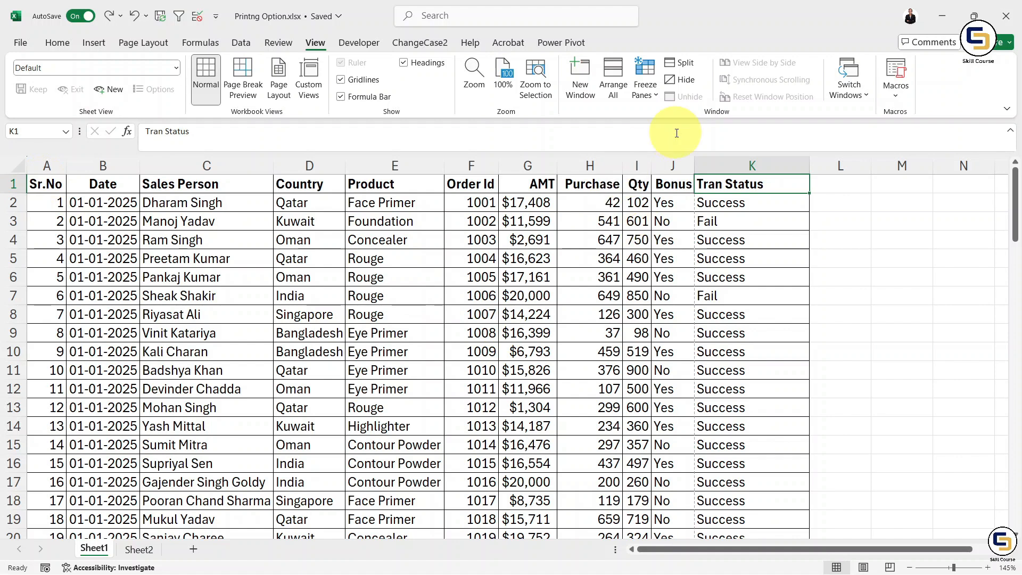
click(659, 101)
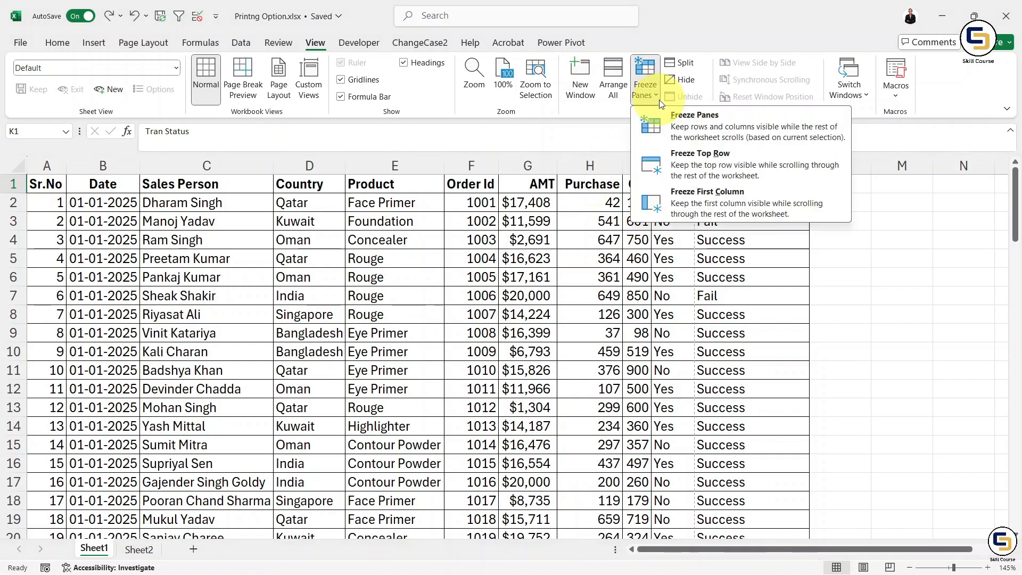
click(710, 154)
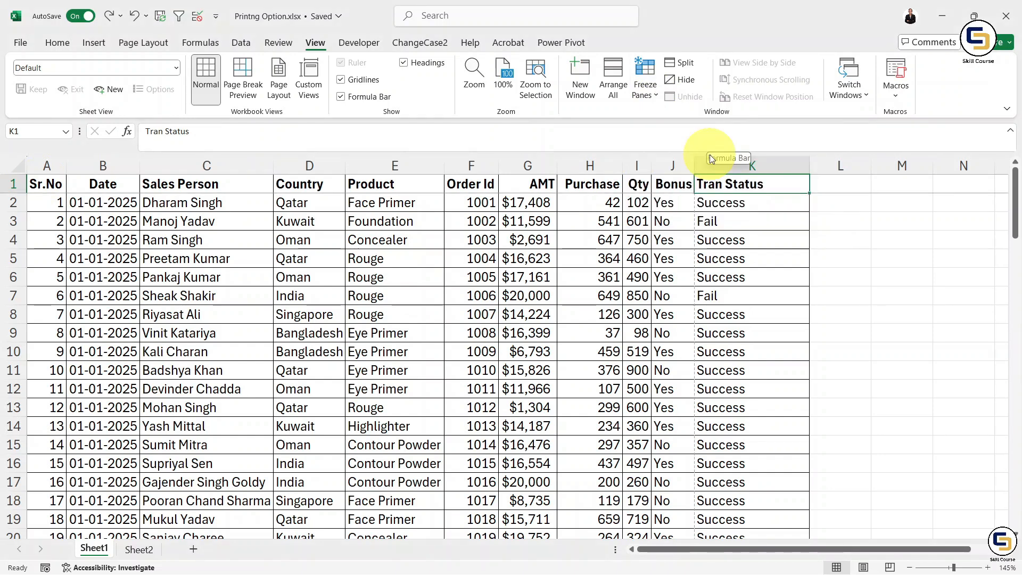
Check the frozen heading row against the records down to row 93 of the sales table.
scroll(584, 422, down, 7)
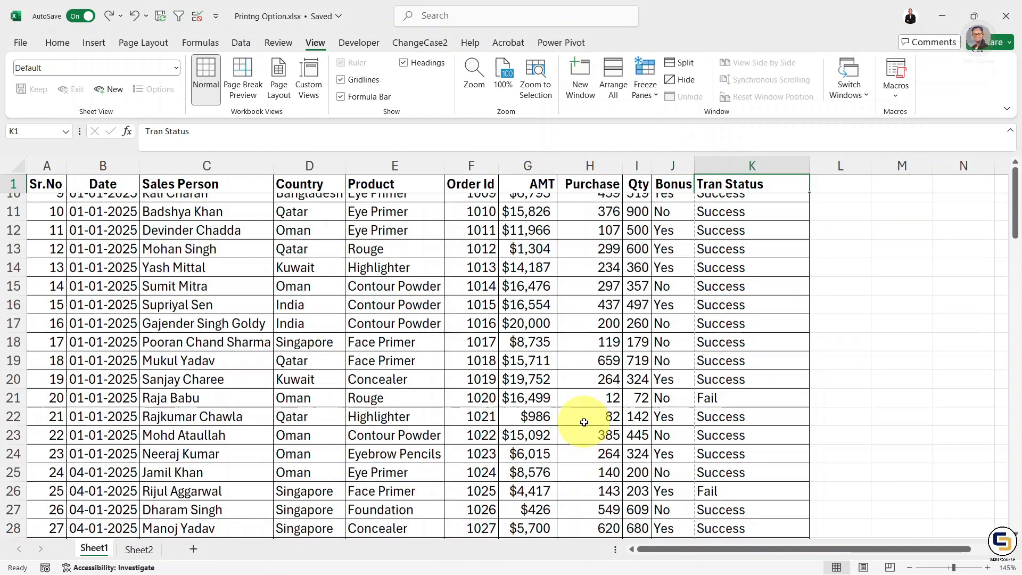
scroll(584, 422, down, 11)
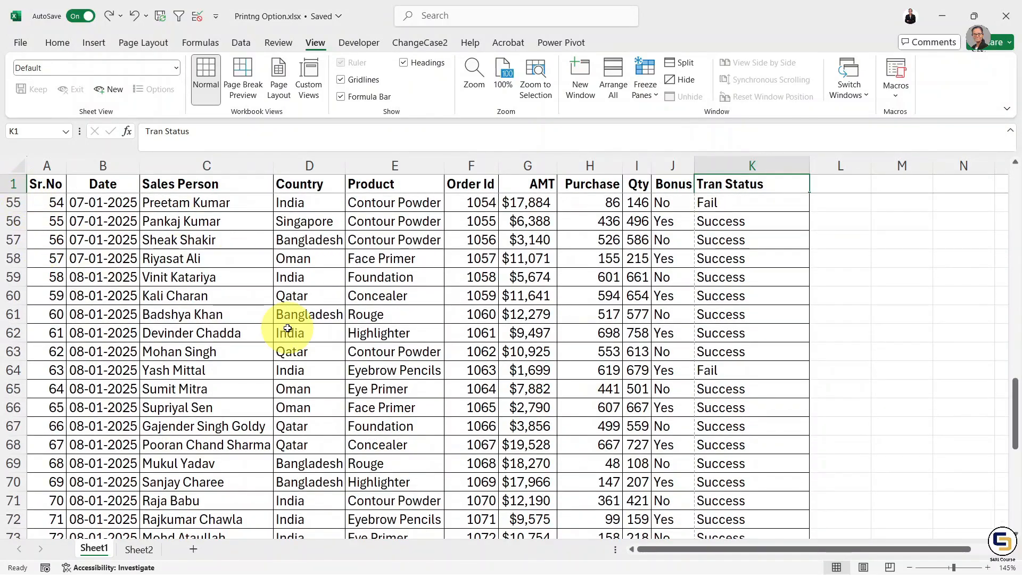
scroll(288, 329, down, 10)
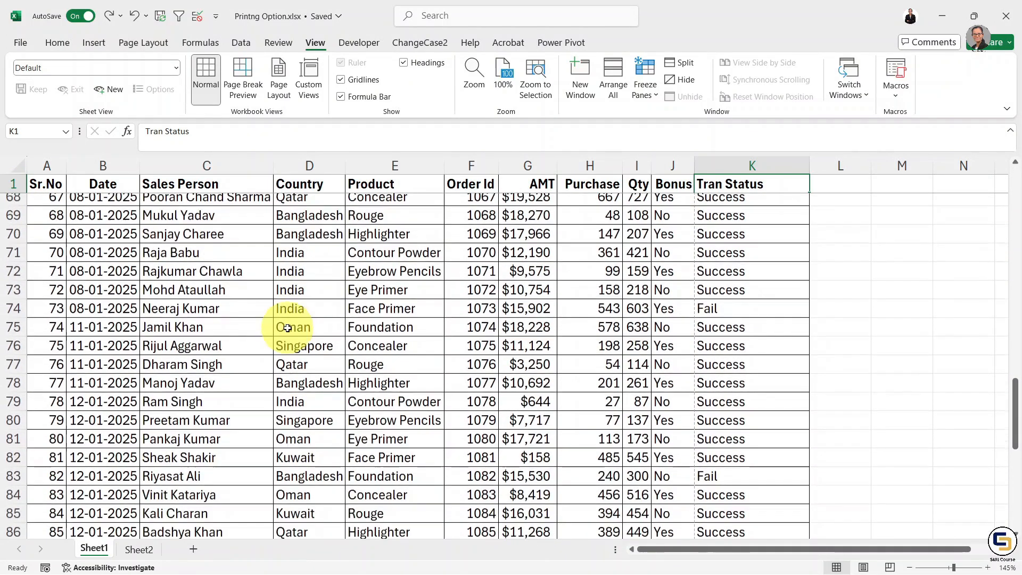
scroll(287, 329, down, 2)
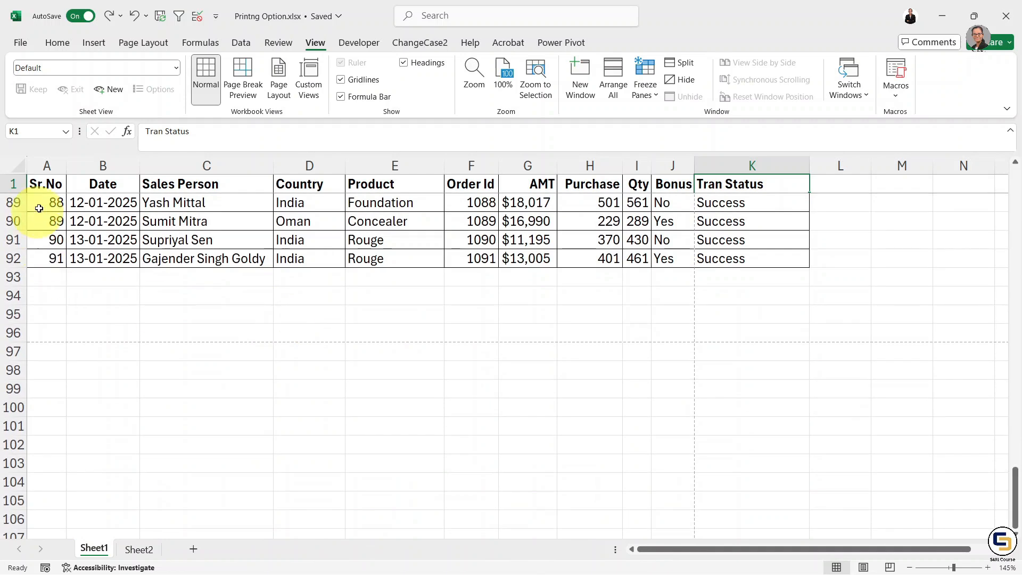
click(37, 273)
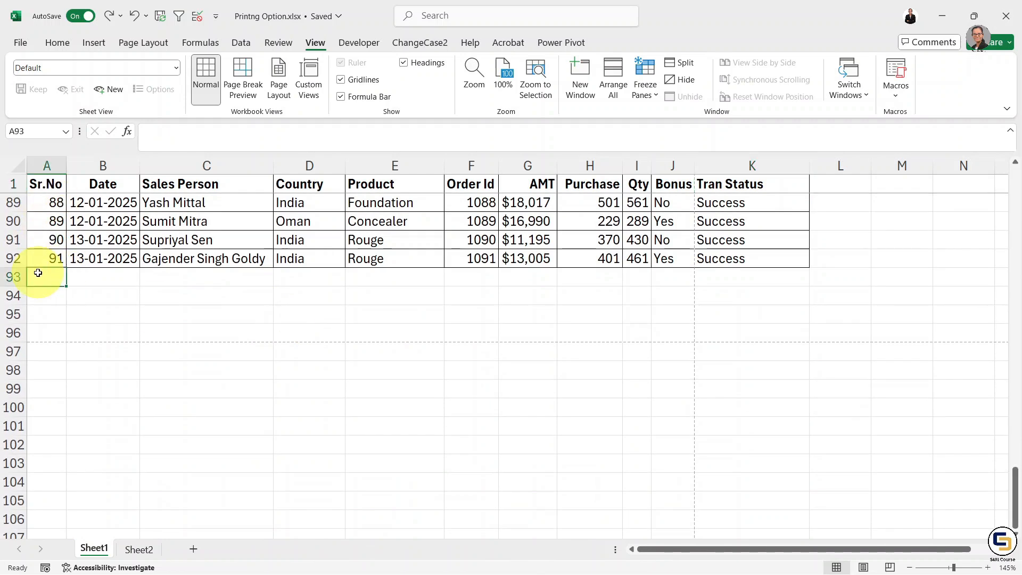
scroll(473, 293, up, 12)
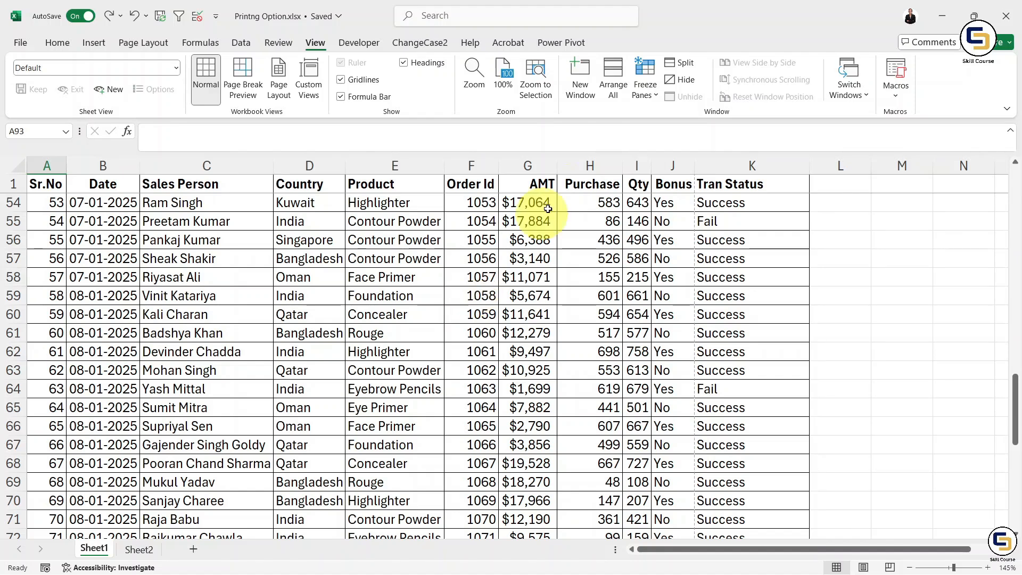
Unfreeze the panes on Sheet1 and check that the heading row scrolls with the records.
click(656, 90)
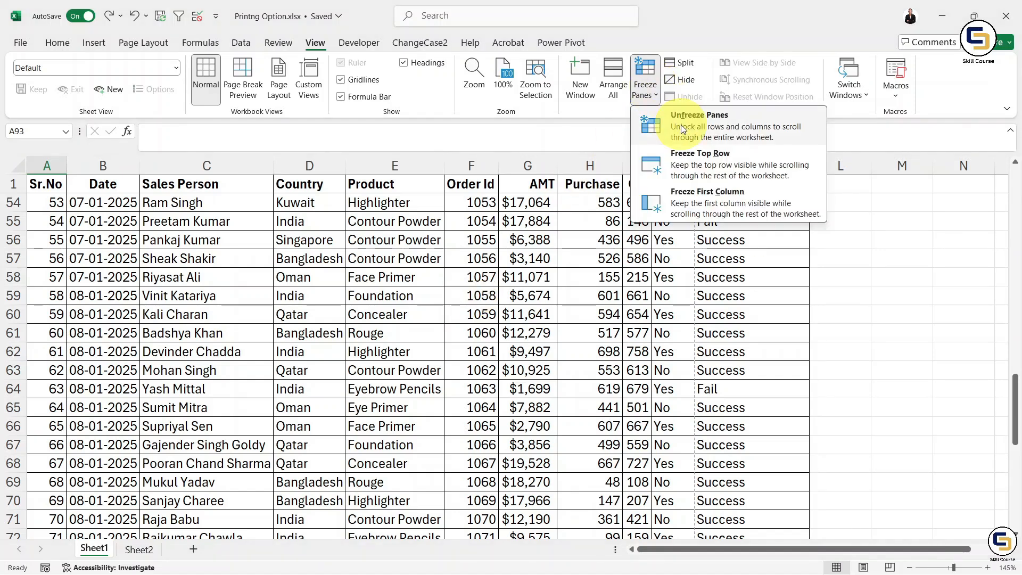
click(718, 122)
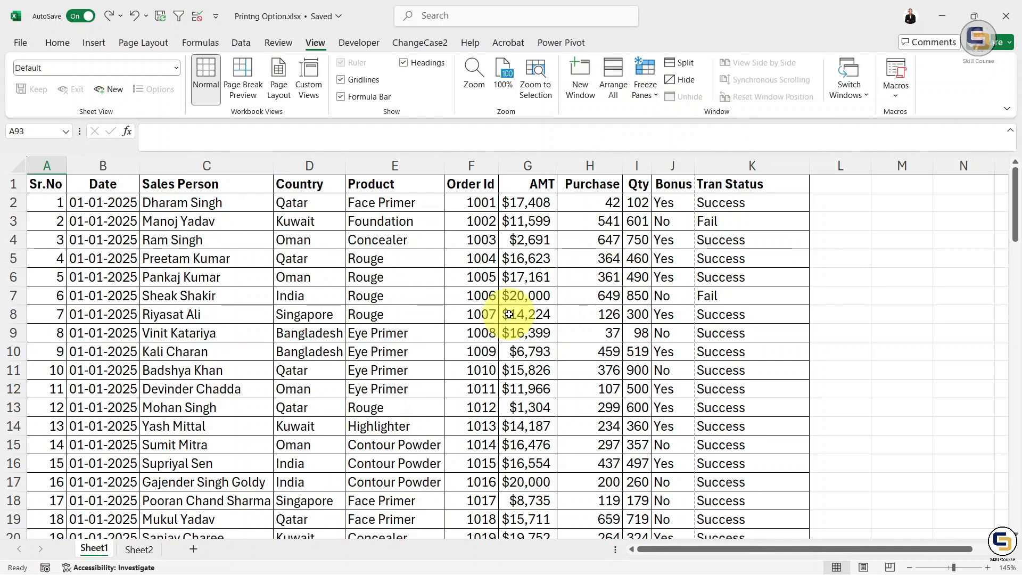
scroll(503, 317, down, 13)
scroll(509, 315, up, 11)
scroll(510, 314, up, 2)
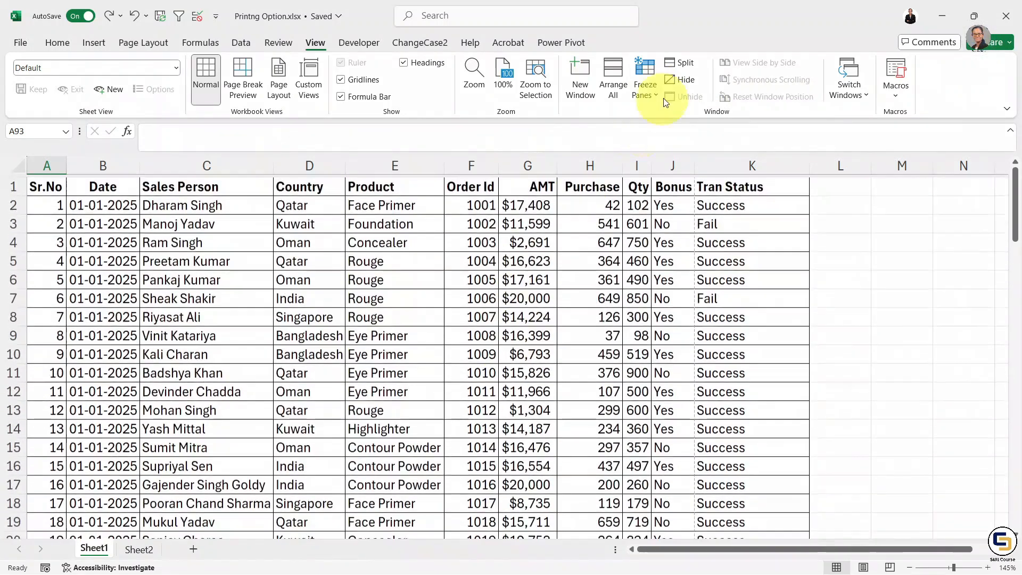
Freeze the first column of Sheet1 so Sr.No stays visible during sideways scrolling.
click(656, 91)
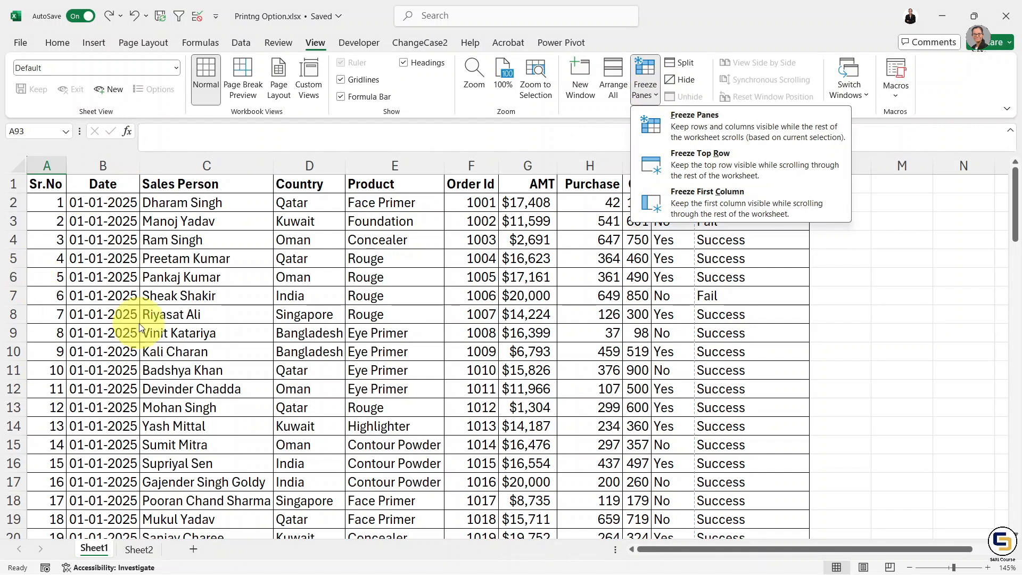
click(698, 204)
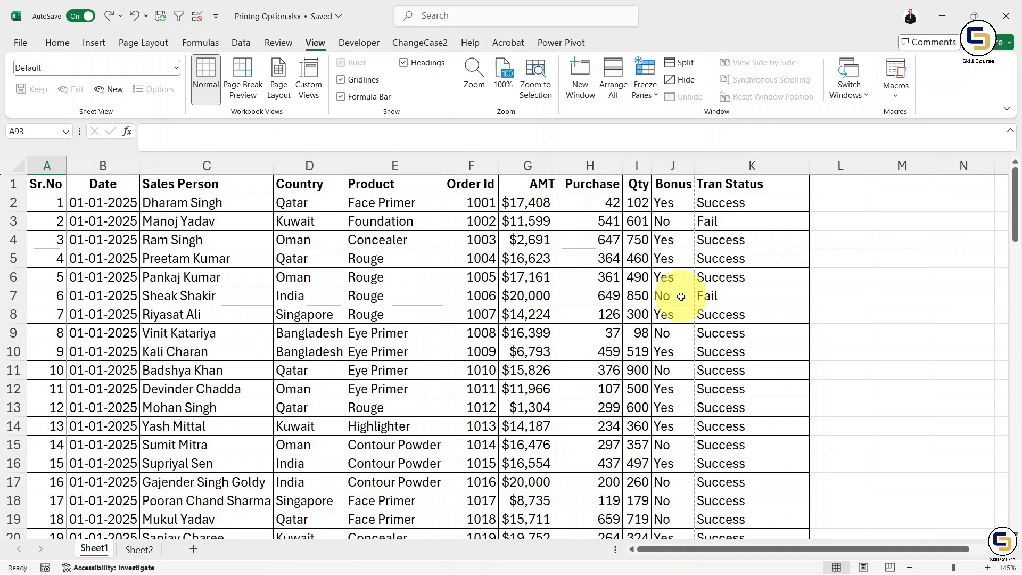
Check the frozen Sr.No column by moving along row 1 from L1 past column U, then return to A1.
click(741, 201)
click(834, 186)
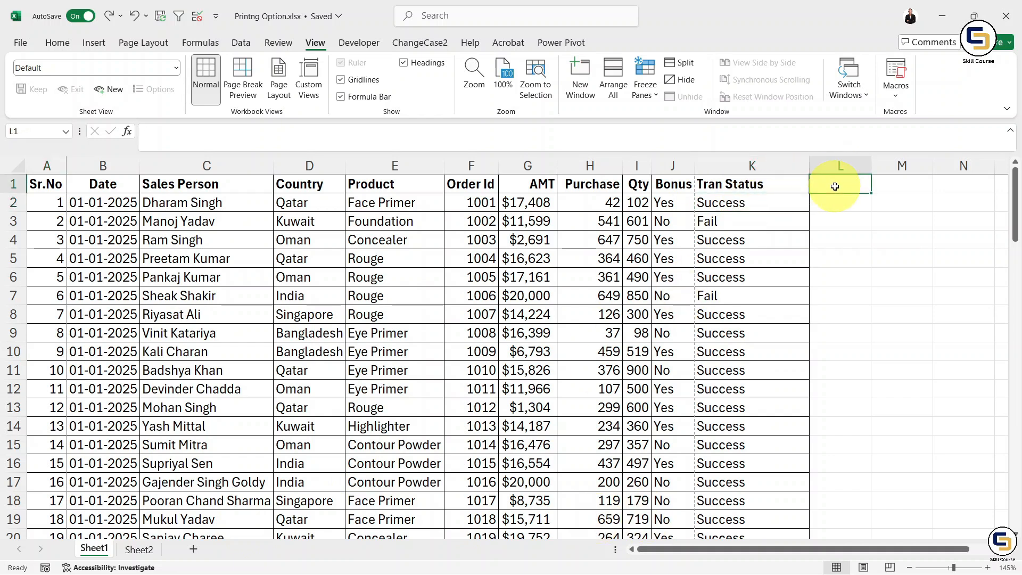
key(Right)
key(Right)
key(Right)
key(Right)
key(Right)
key(Right)
key(Right)
key(Right)
key(Right)
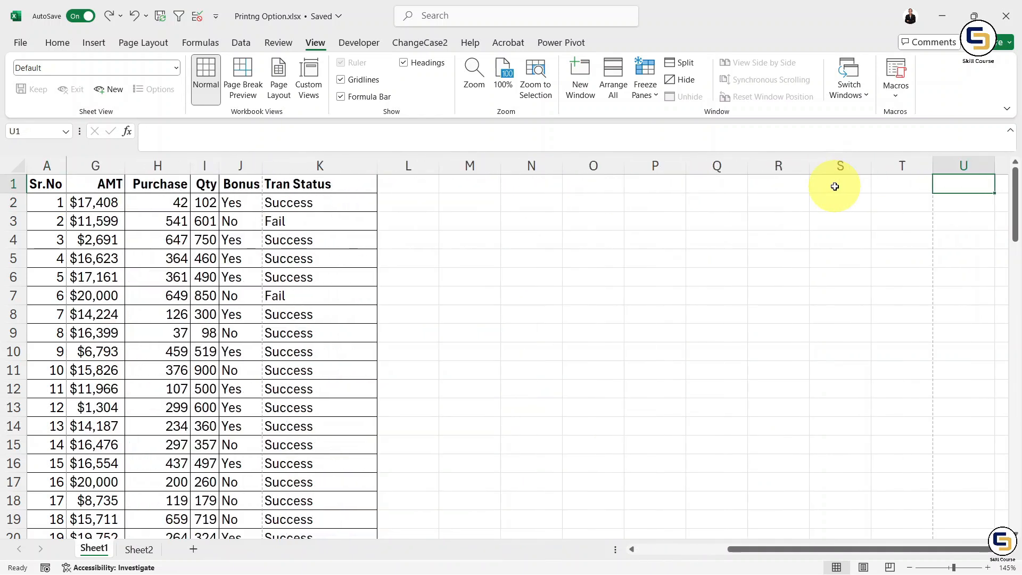
key(Right)
key(Right)
key(Right)
key(Right)
key(ctrl+Home)
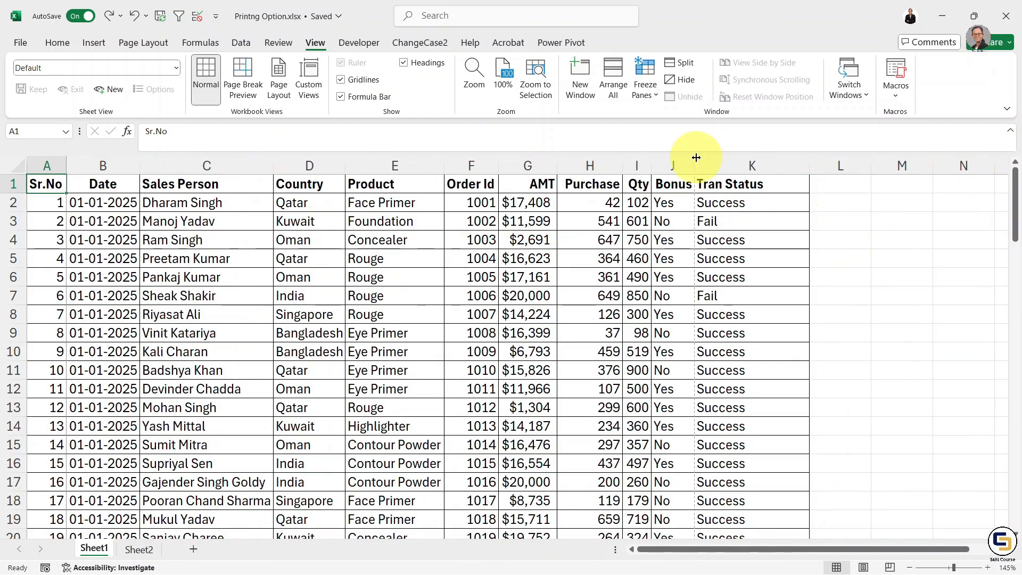
Unfreeze the first column of Sheet1.
click(657, 97)
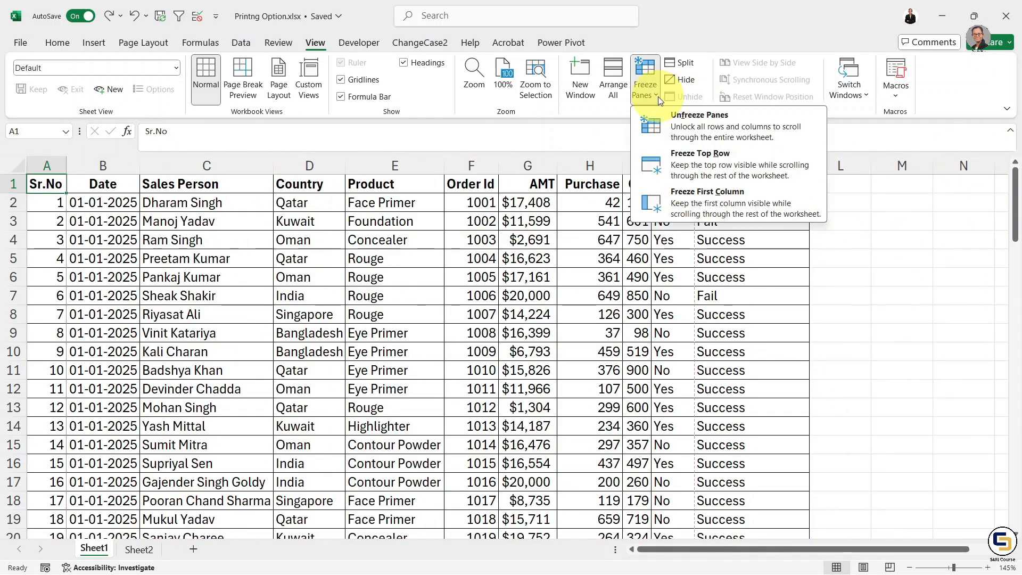
click(691, 117)
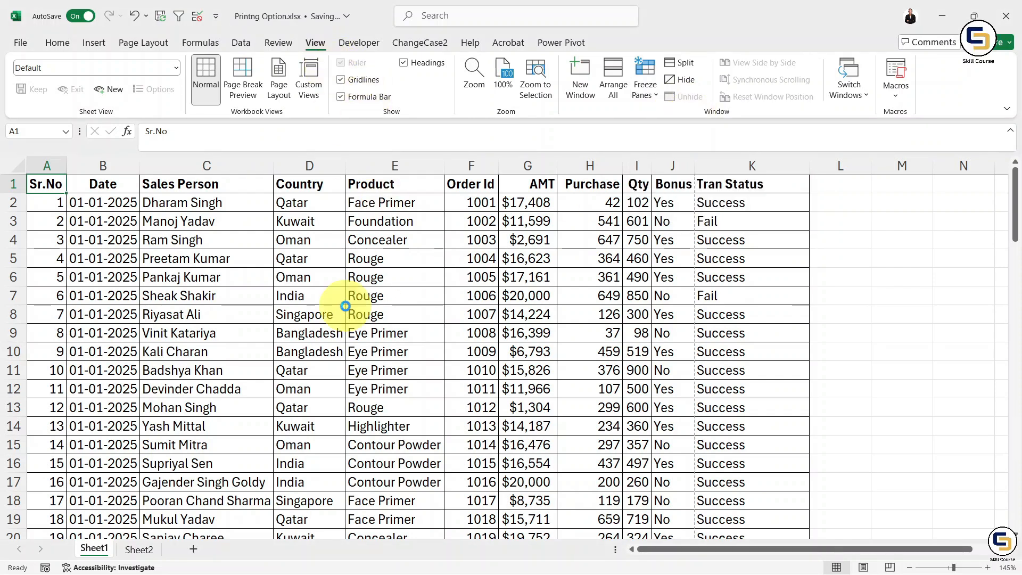
Review the print settings' choices for what to print, keeping Print Active Sheets, and return to the worksheet.
key(ctrl+p)
click(267, 230)
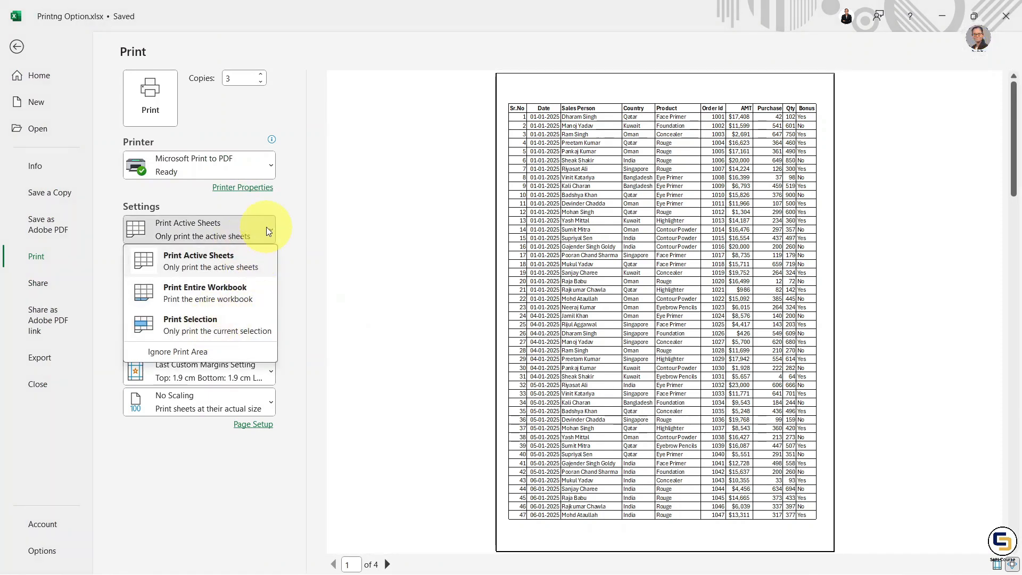
click(266, 227)
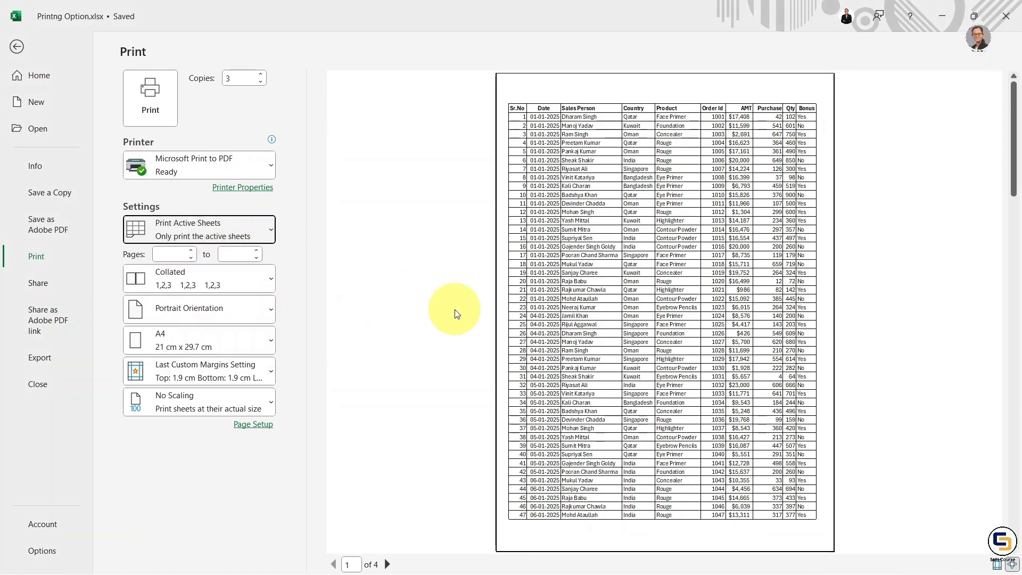
key(Escape)
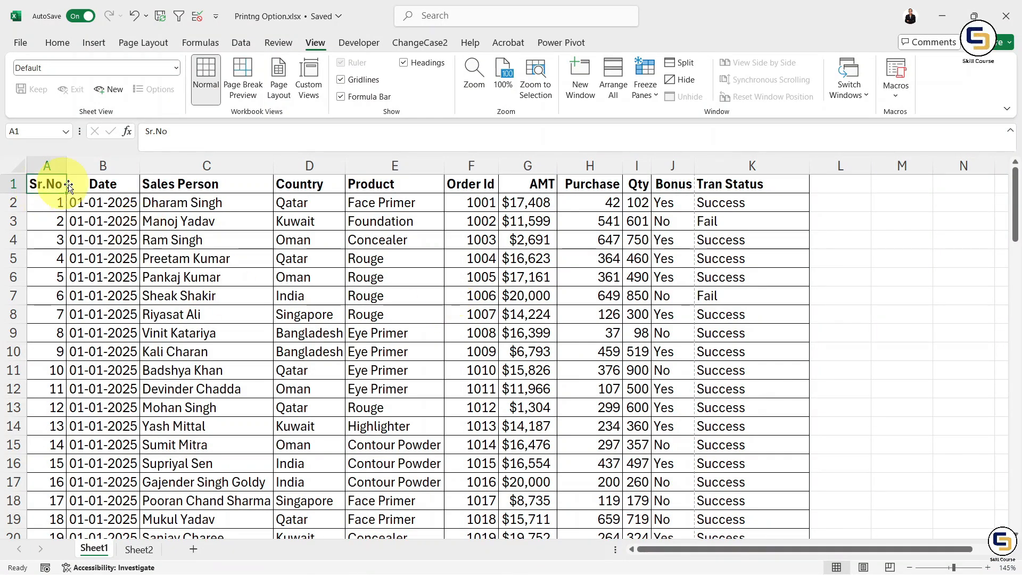
Set the range C2:F12 of Sheet1 as the print area and check its print preview.
click(151, 201)
drag(151, 202, 461, 382)
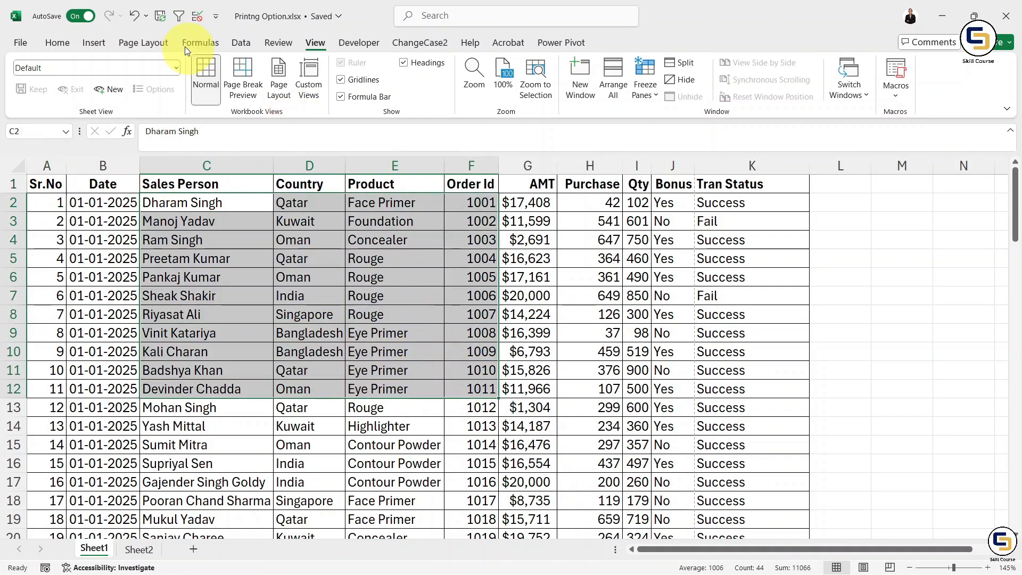
click(139, 44)
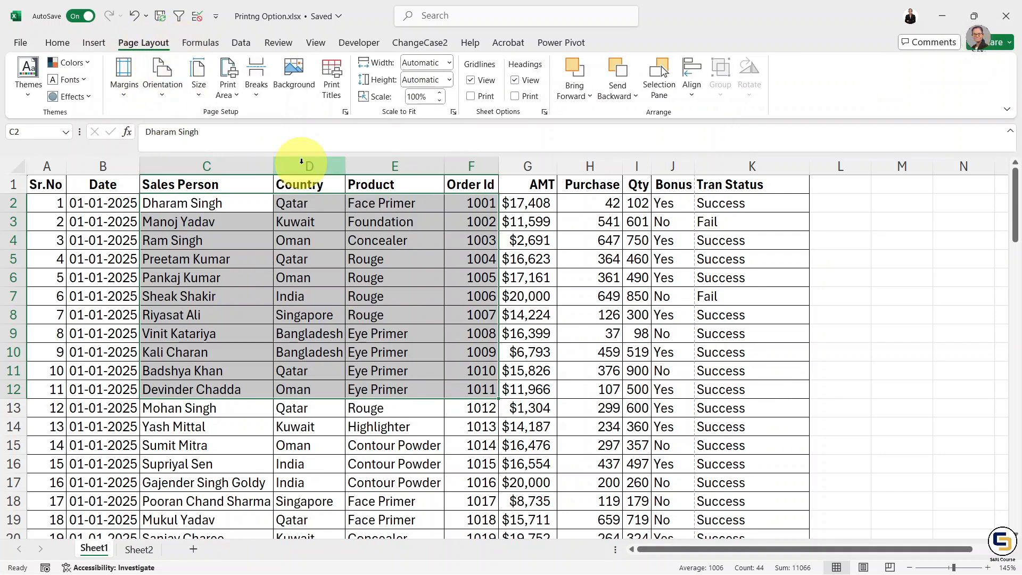
click(237, 98)
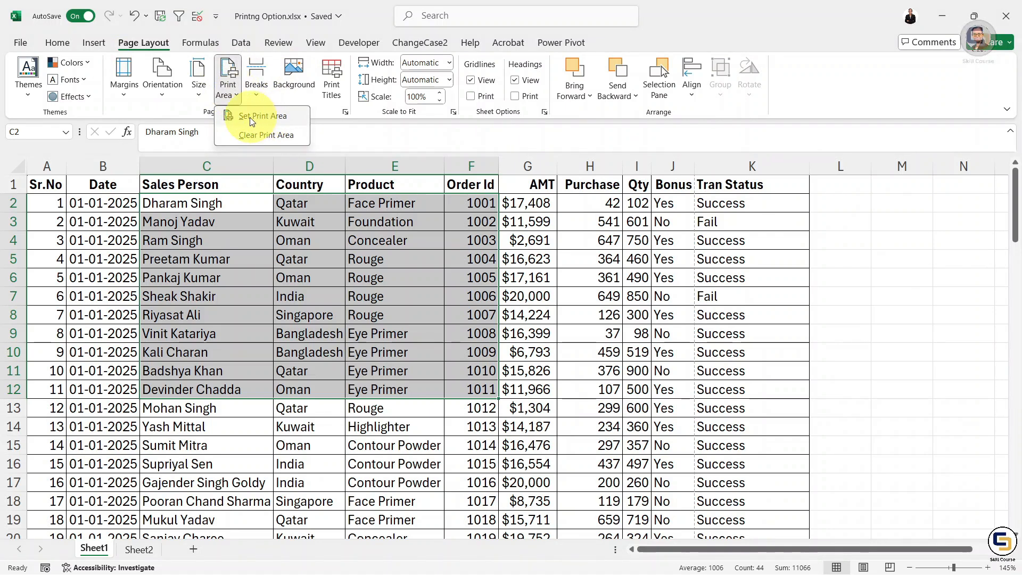
click(284, 118)
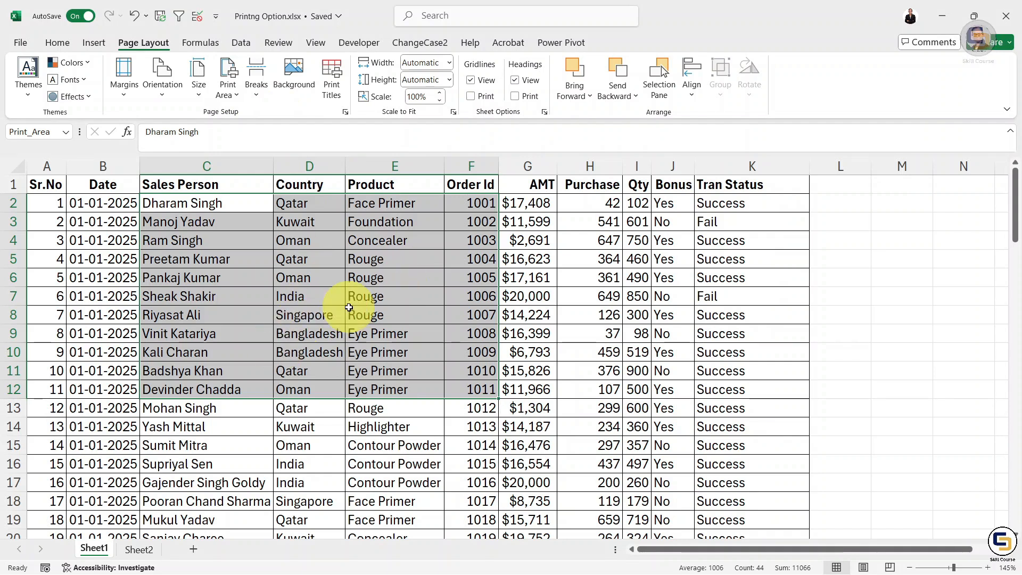
key(ctrl+p)
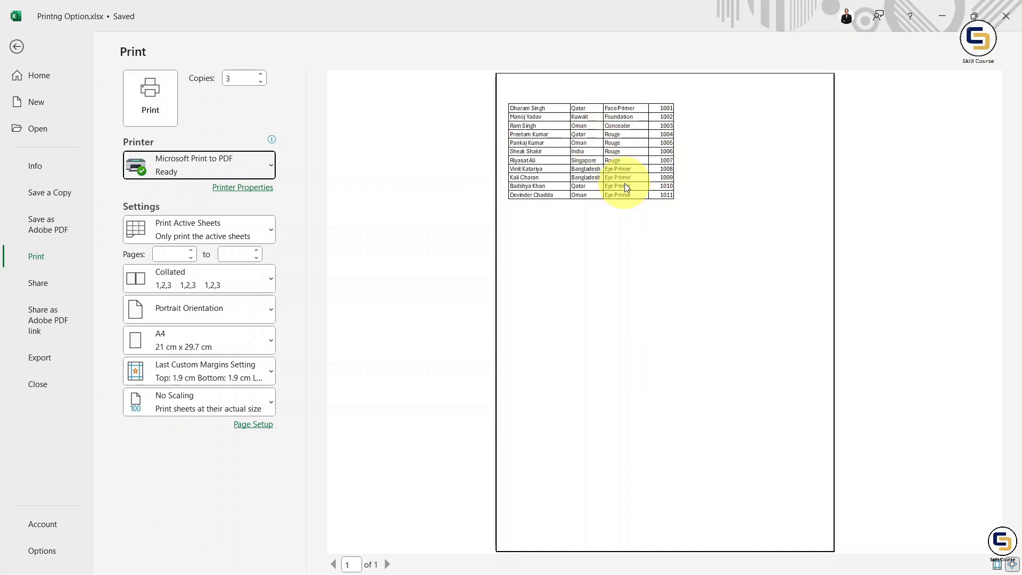
key(Escape)
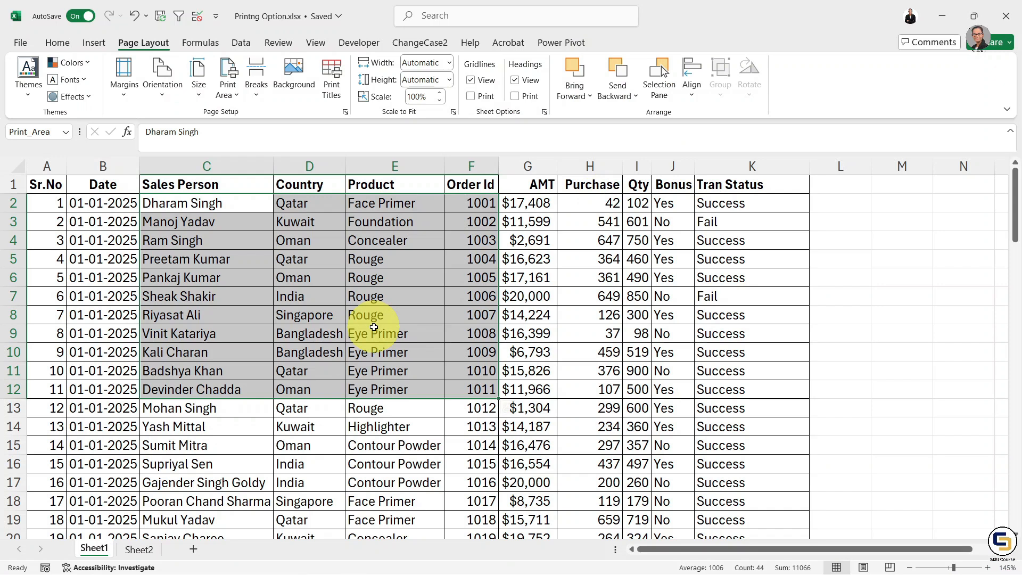
Clear the print area defined on Sheet1.
click(566, 349)
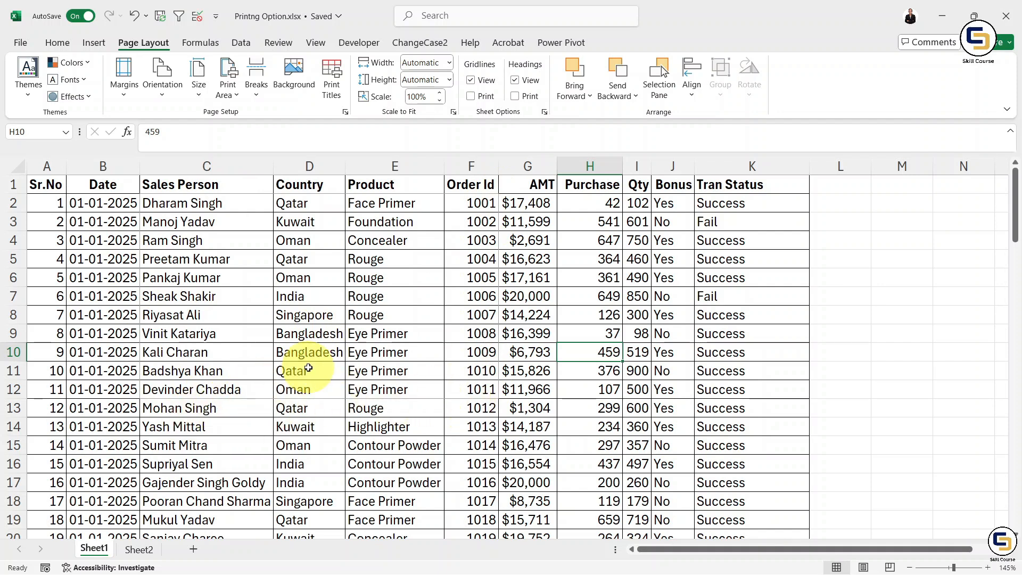
click(228, 90)
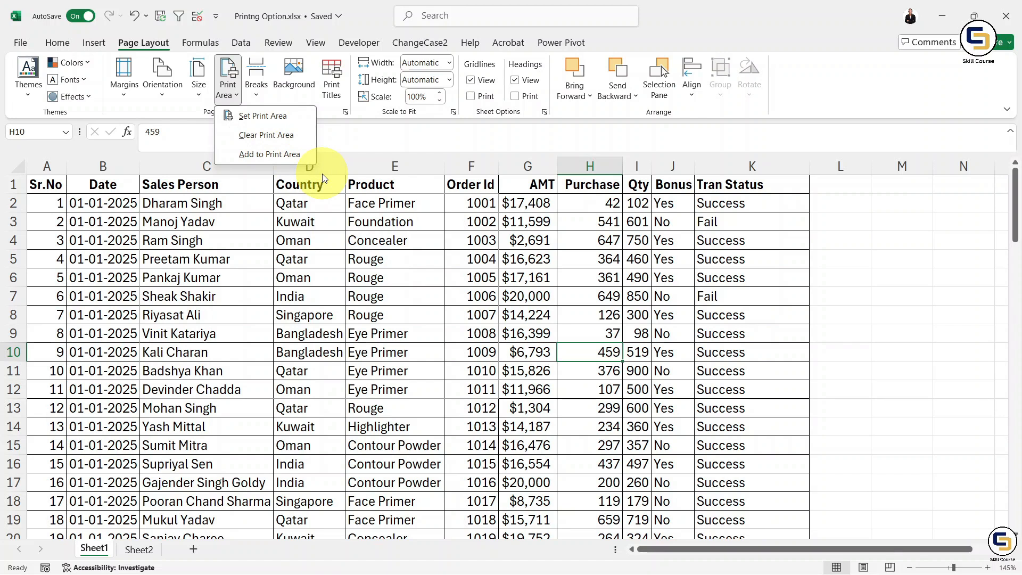
click(262, 137)
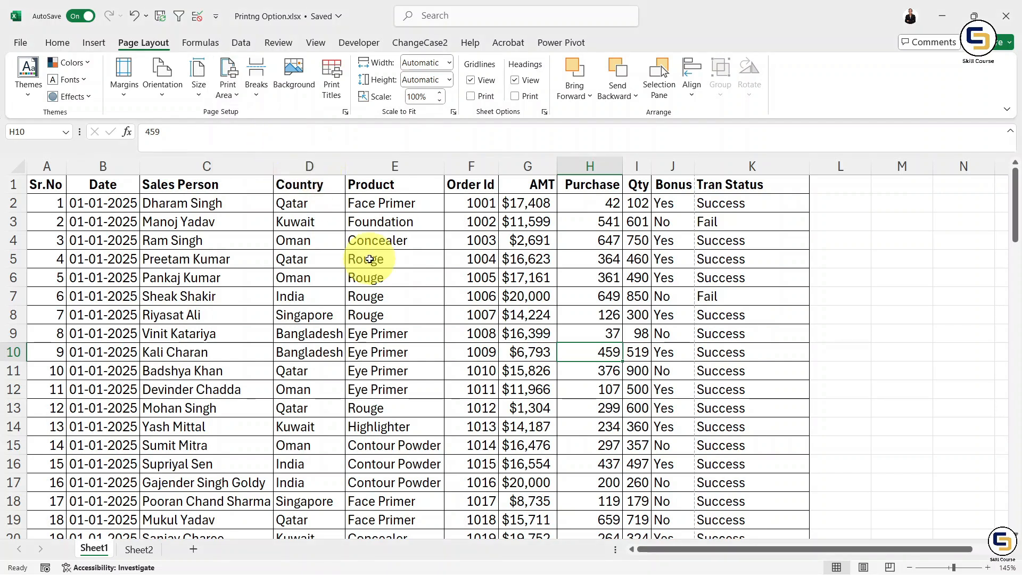
Check pages 1 and 2 of the print preview for column headings and return to the worksheet.
key(ctrl+p)
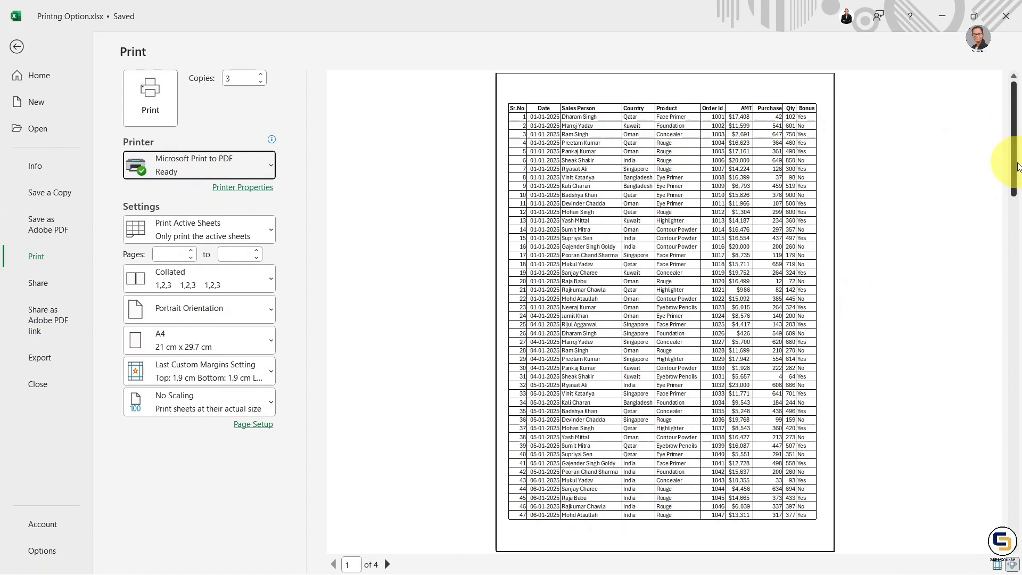
click(1014, 209)
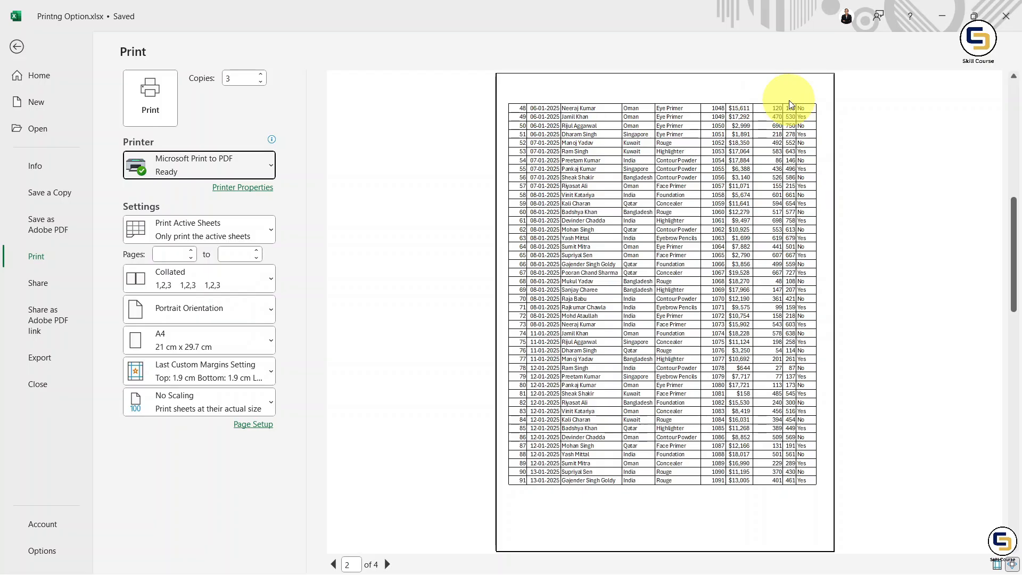
key(Escape)
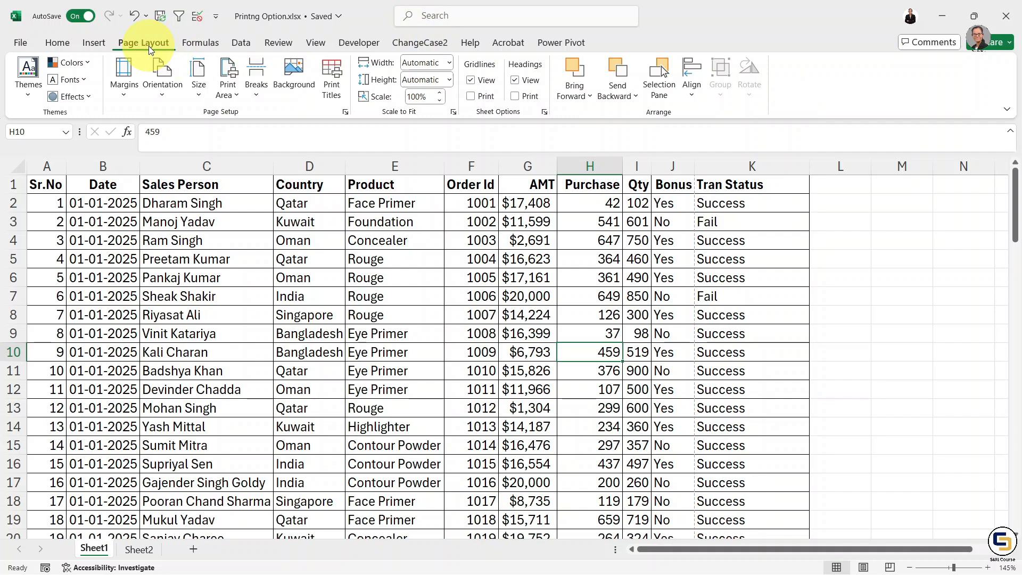
Set row 1 ($1:$1) of Sheet1 as the print title row repeated at the top and open the print preview.
click(331, 75)
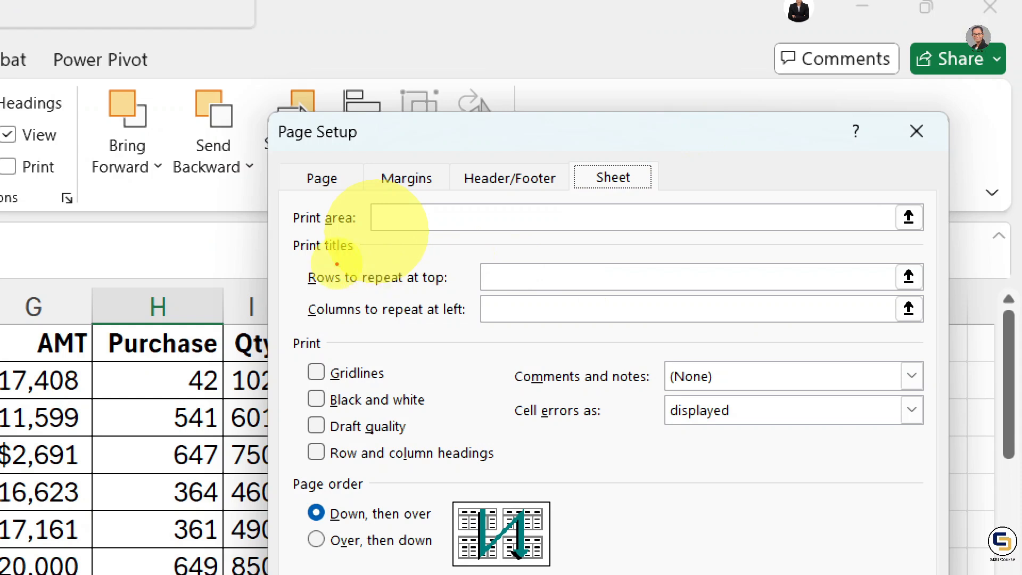
drag(300, 265, 460, 291)
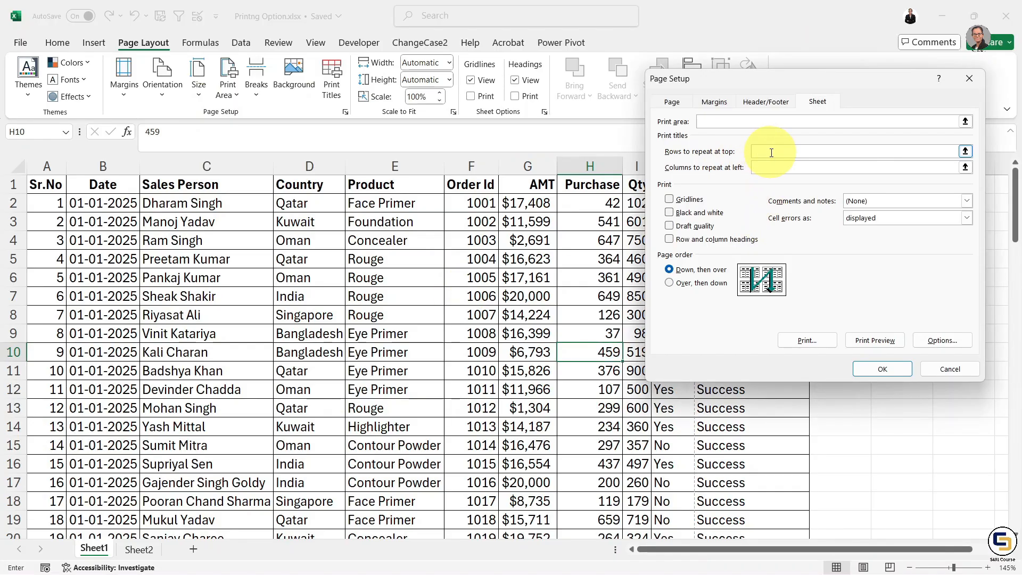
click(771, 153)
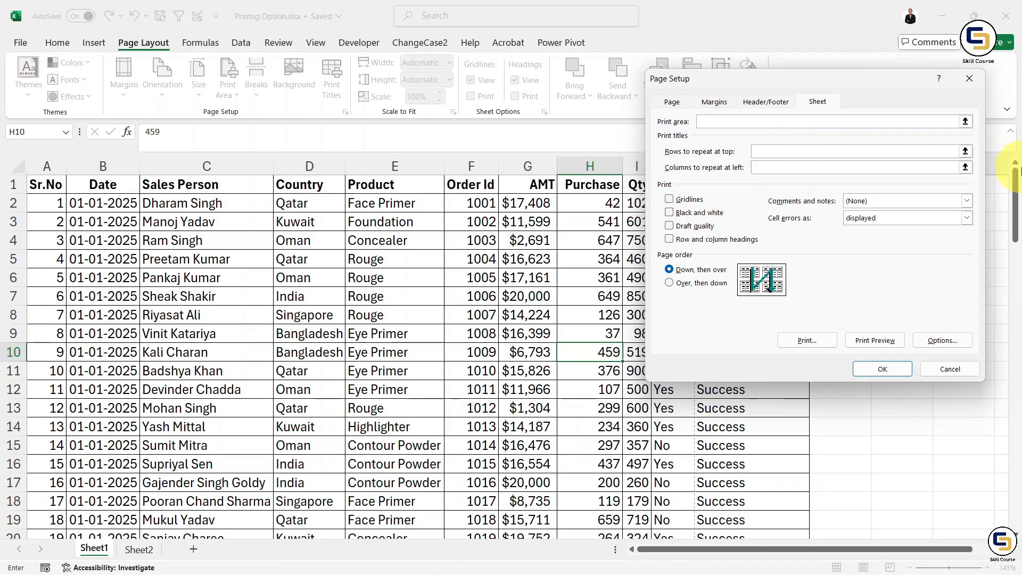
click(758, 152)
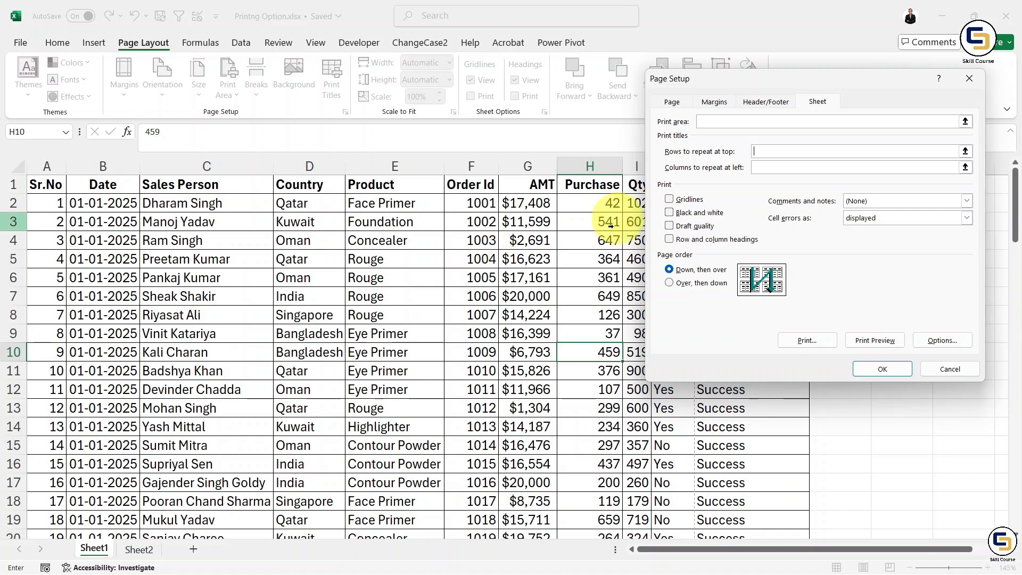
click(15, 184)
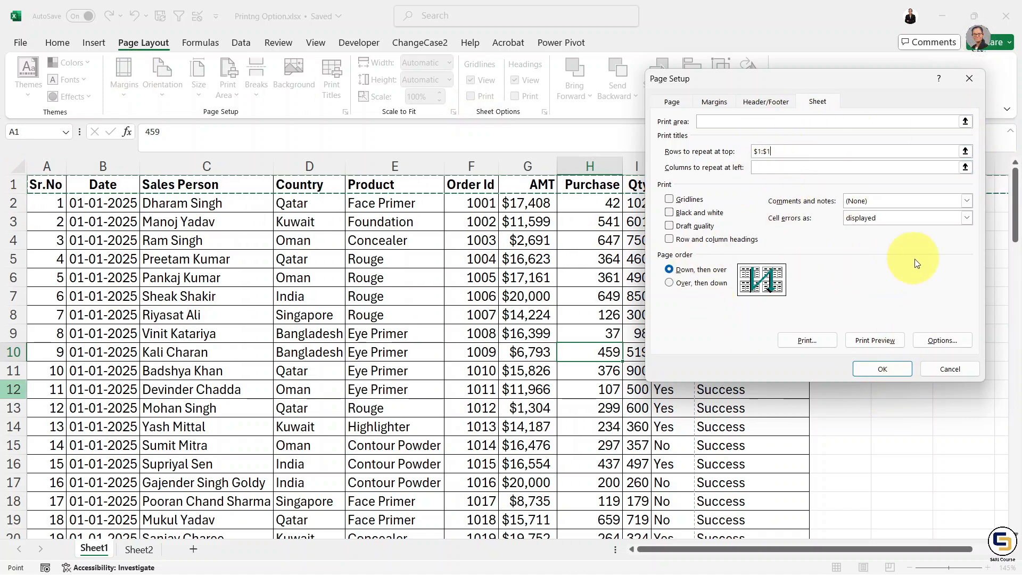
click(873, 341)
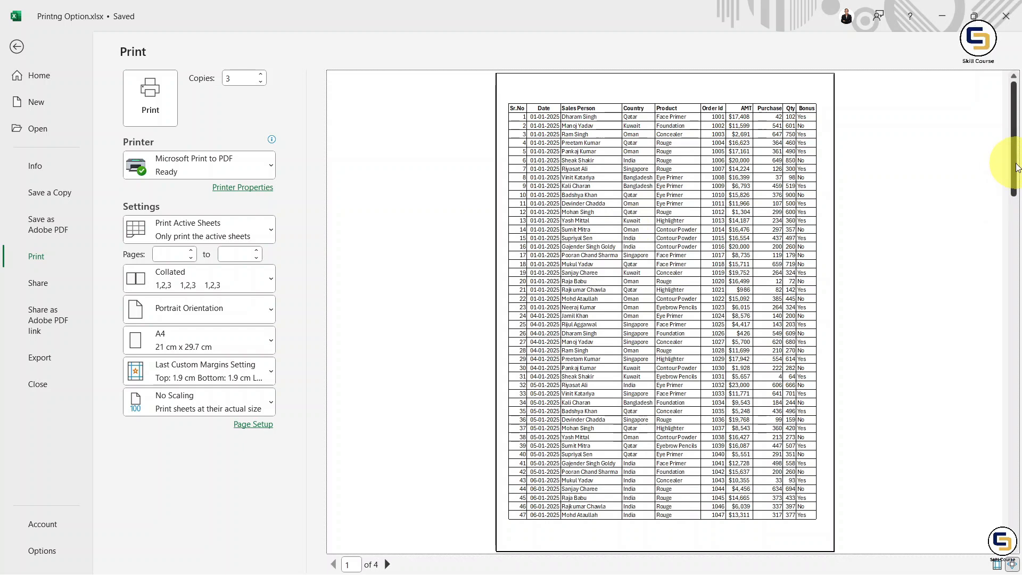
Look through pages 1 to 3 of the print preview for the repeated heading row.
click(1016, 209)
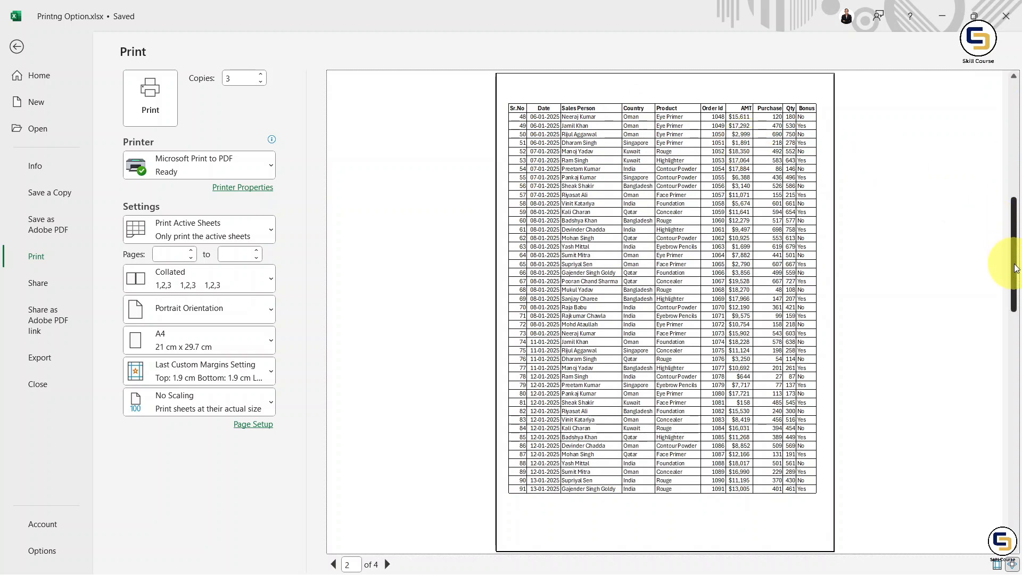
click(1013, 344)
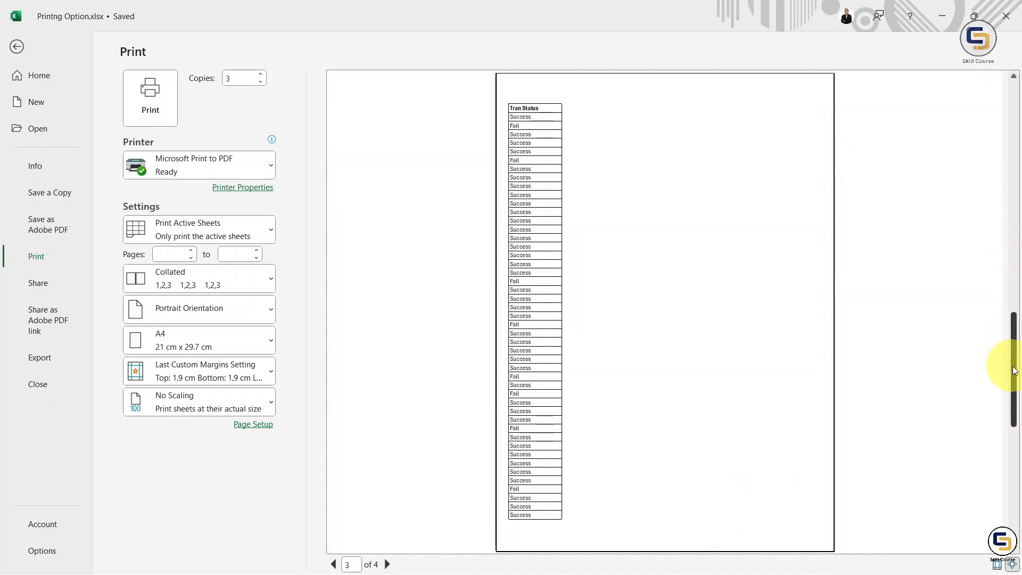
click(1015, 281)
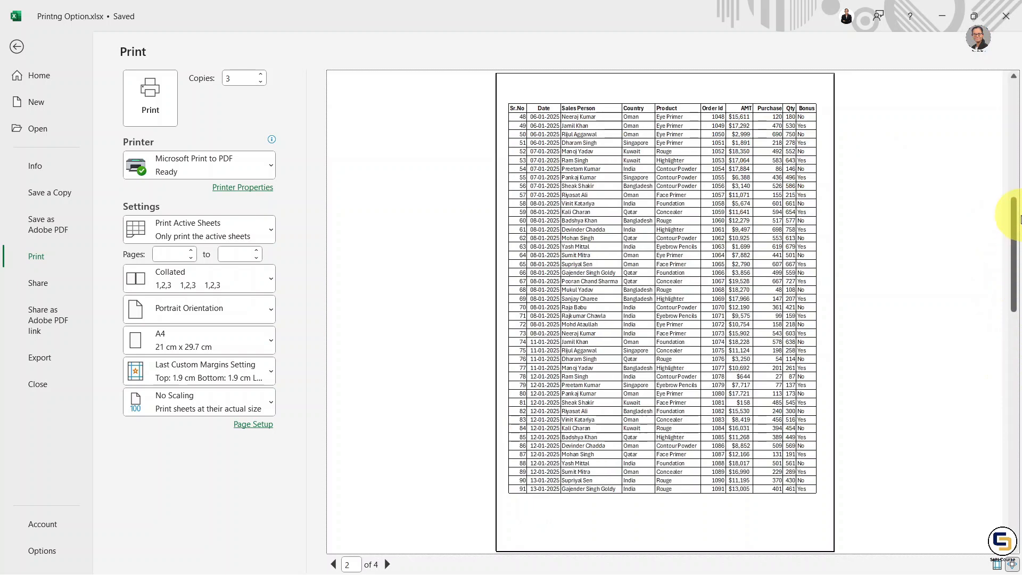
click(1013, 150)
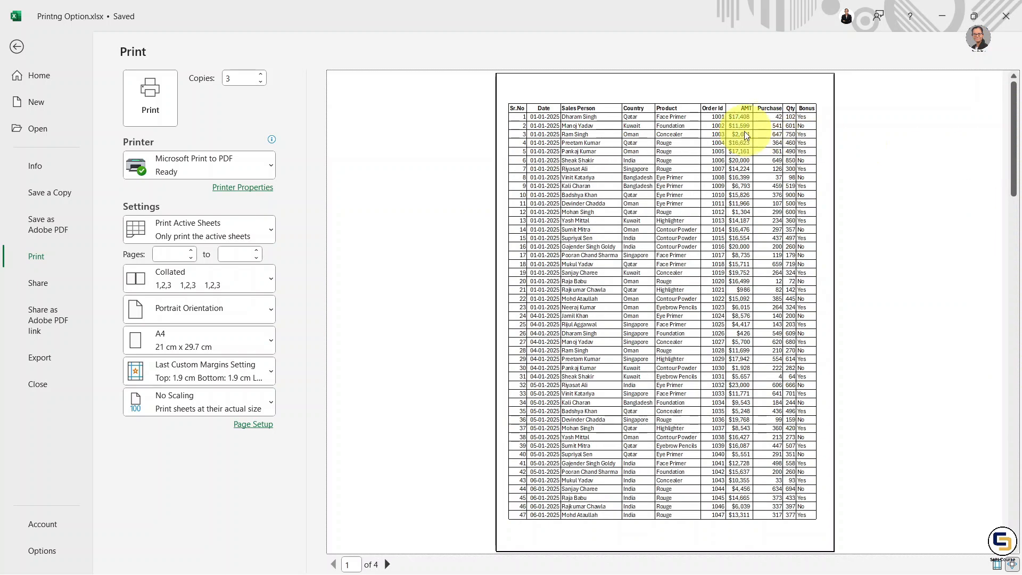
Review the print title settings of Sheet1 from the worksheet and close them.
key(Escape)
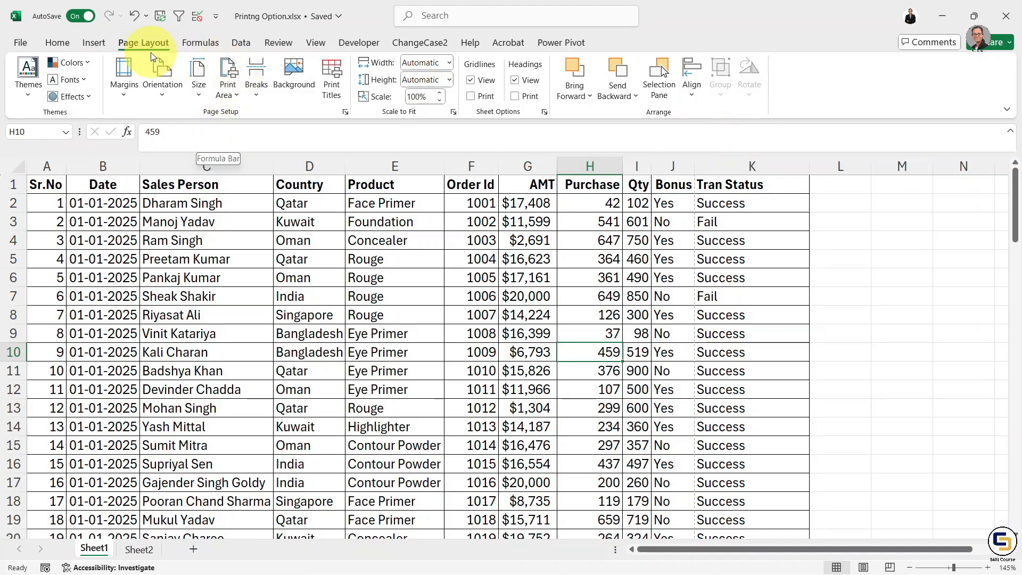
click(331, 77)
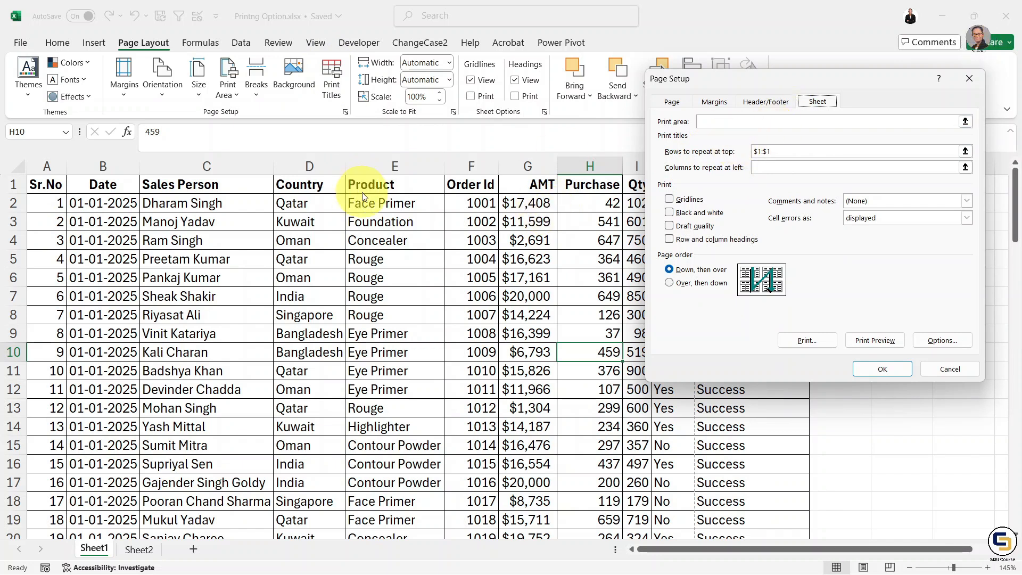
click(887, 370)
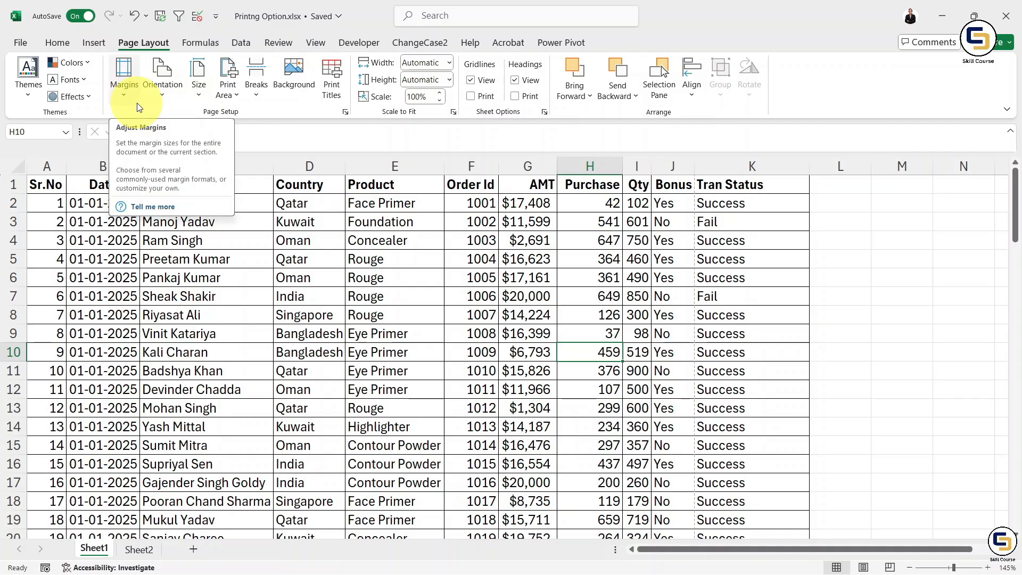
Try the Narrow and Wide margin presets on the sheet in the print preview.
key(ctrl+p)
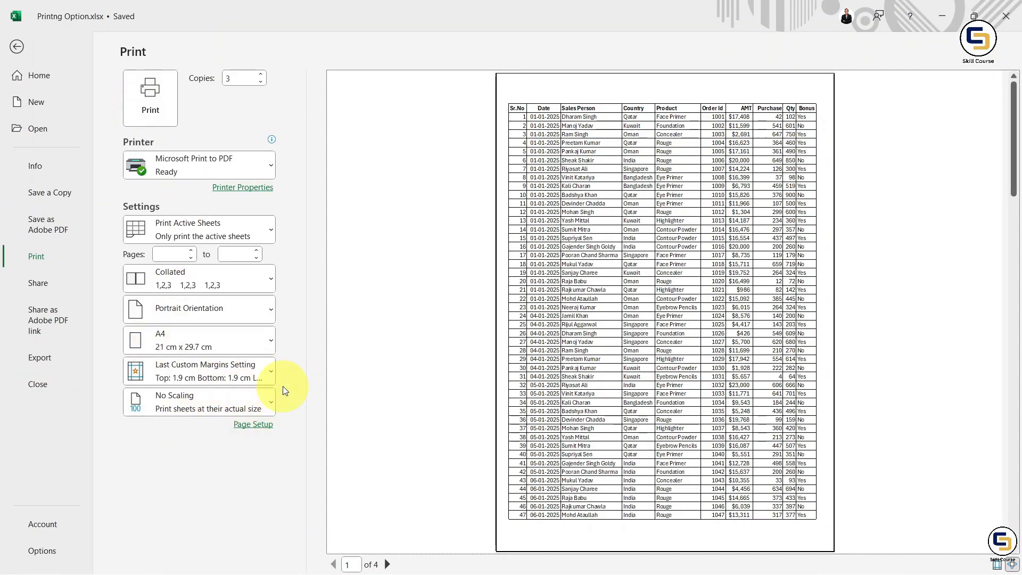
click(267, 371)
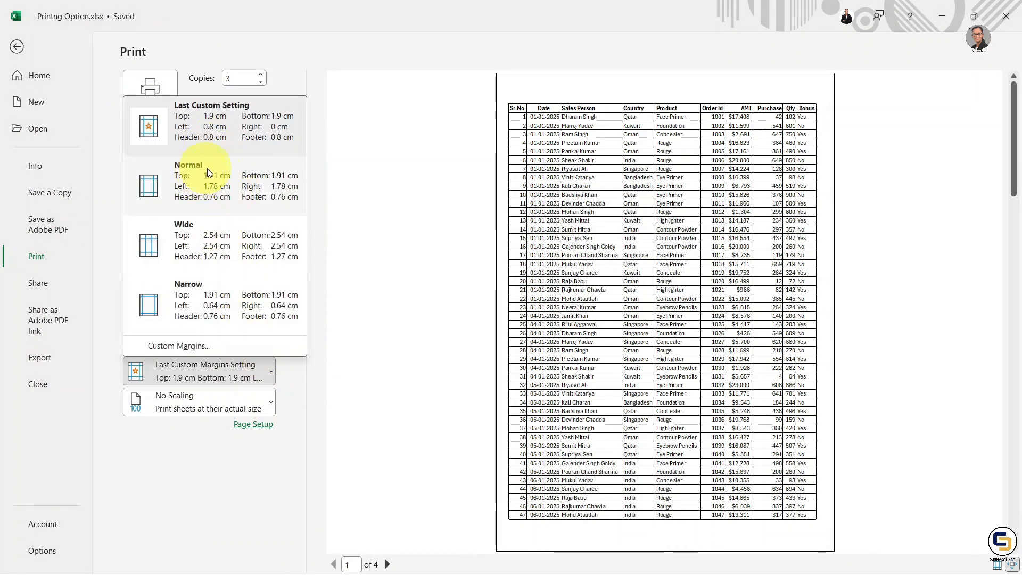
click(188, 295)
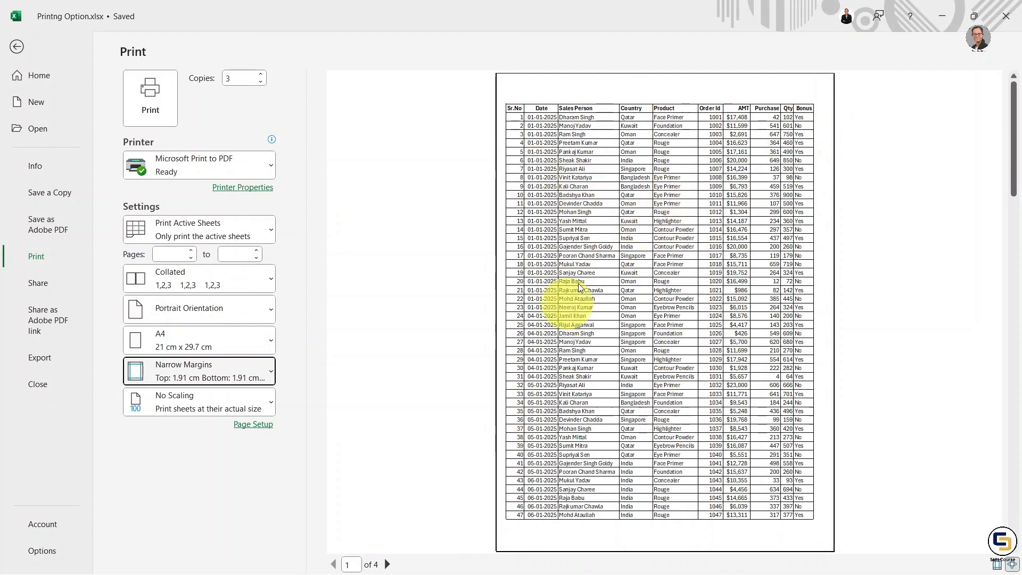
click(267, 377)
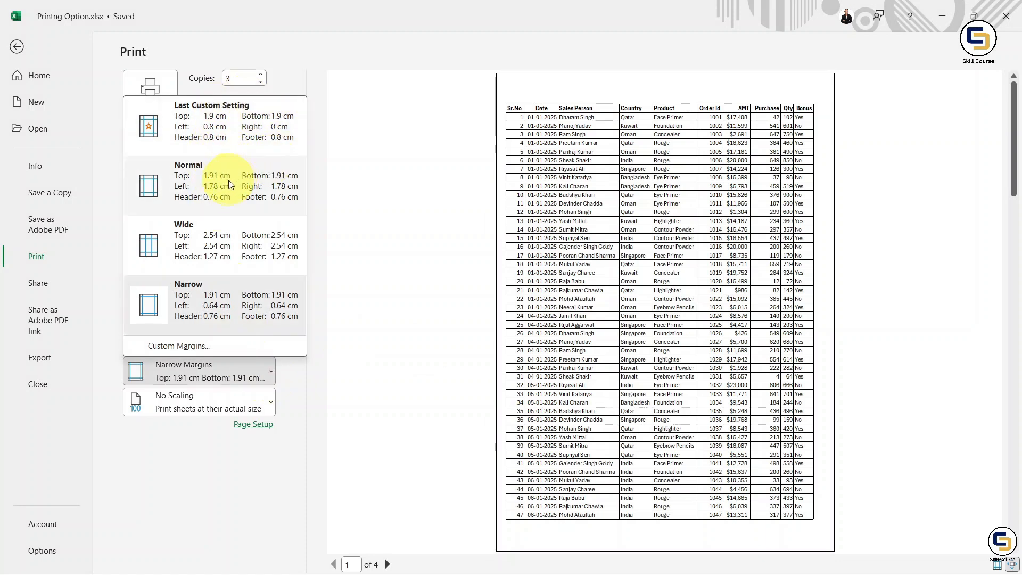
click(206, 244)
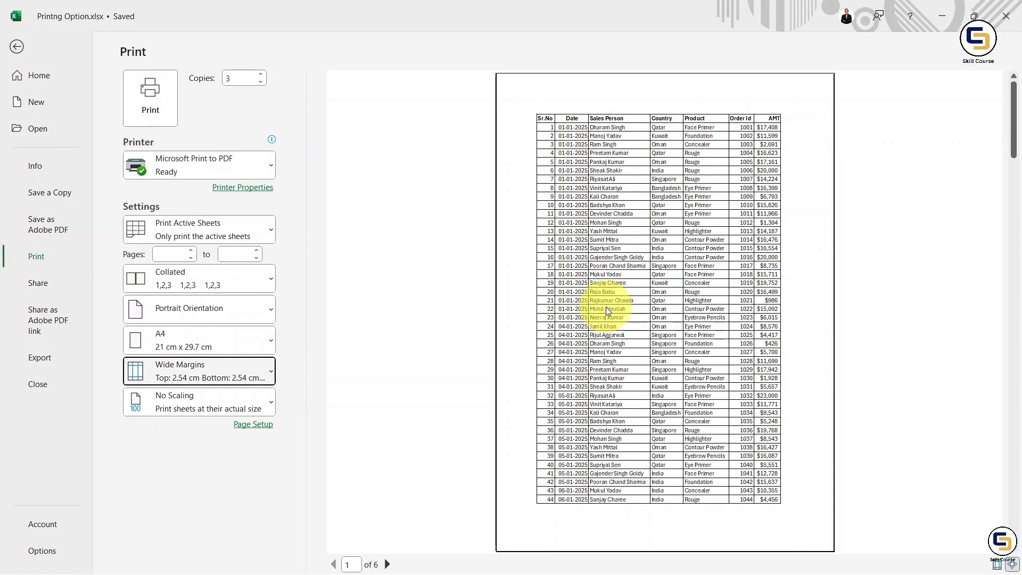
Set the page margins to the Normal preset and return to the worksheet.
click(267, 374)
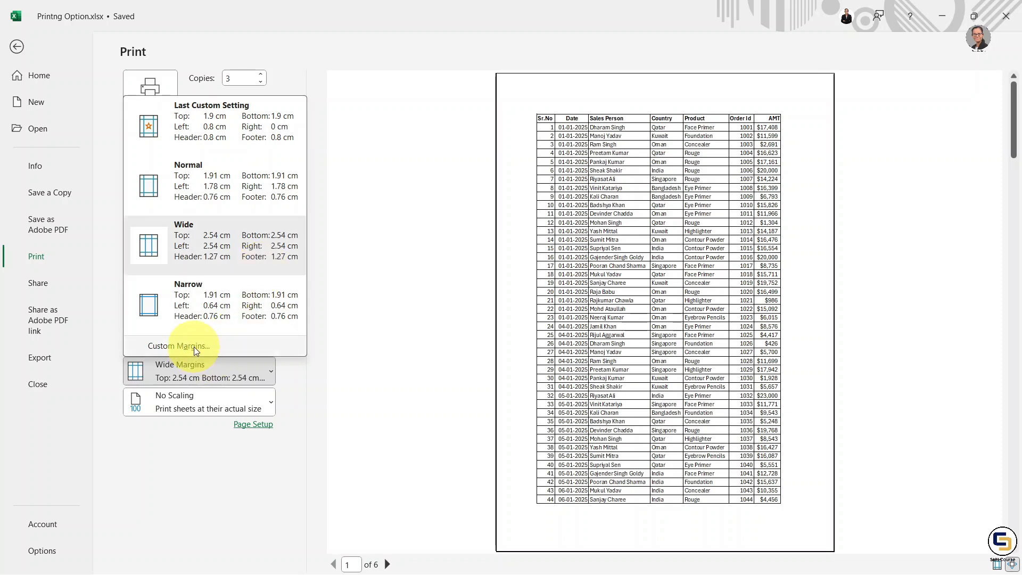
click(220, 179)
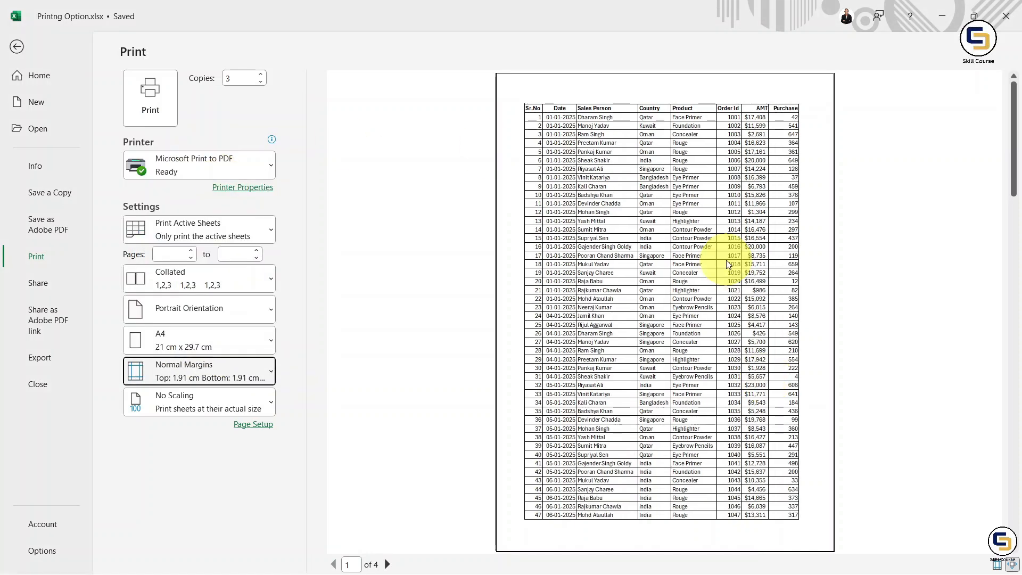
key(Escape)
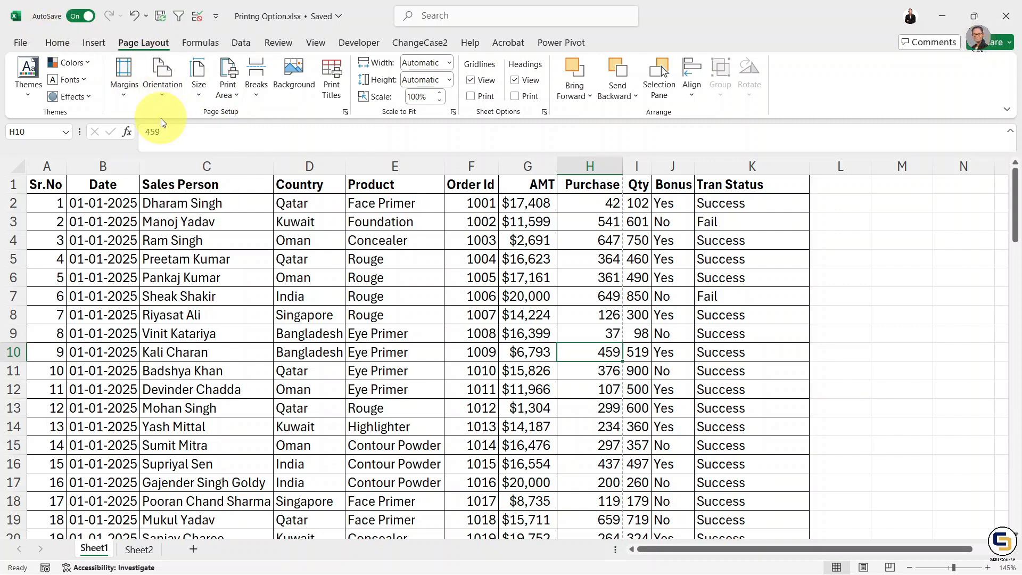
click(125, 95)
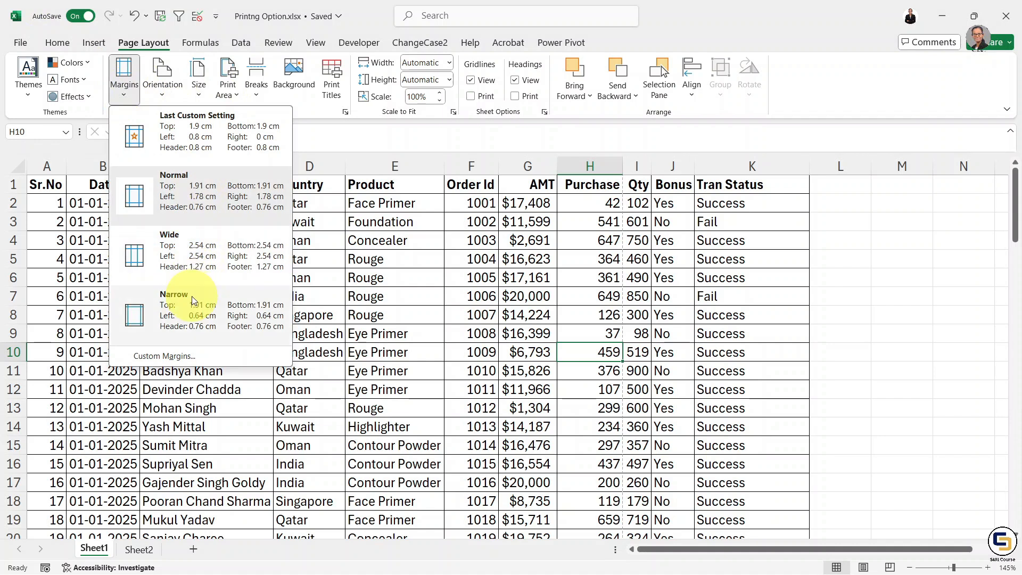
click(160, 96)
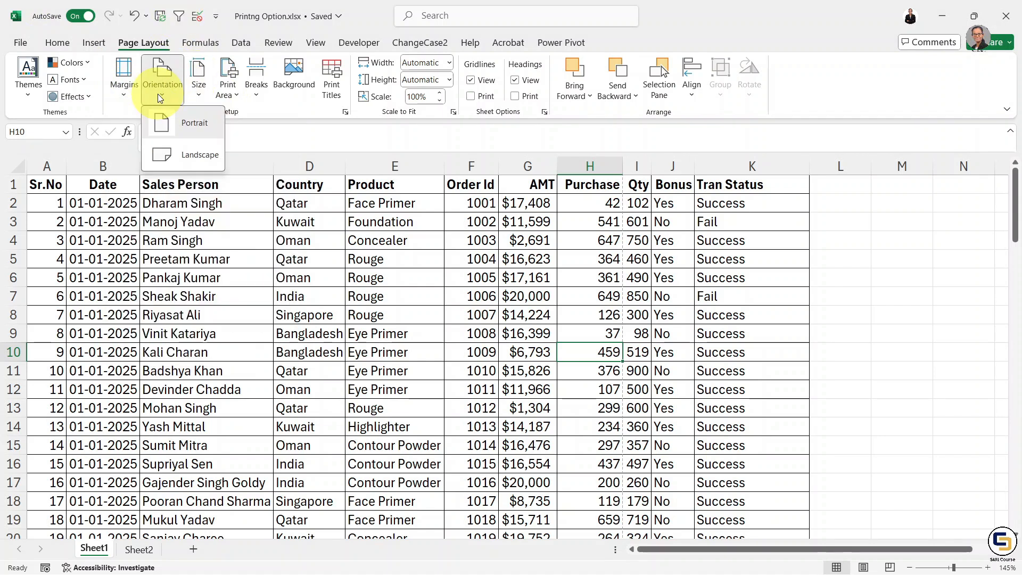
click(201, 94)
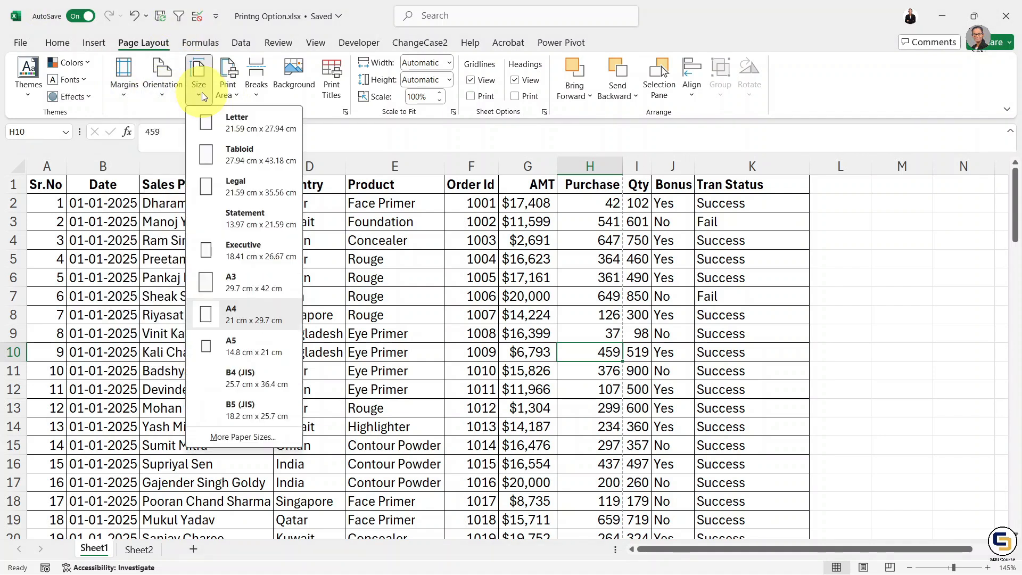
click(228, 89)
click(228, 90)
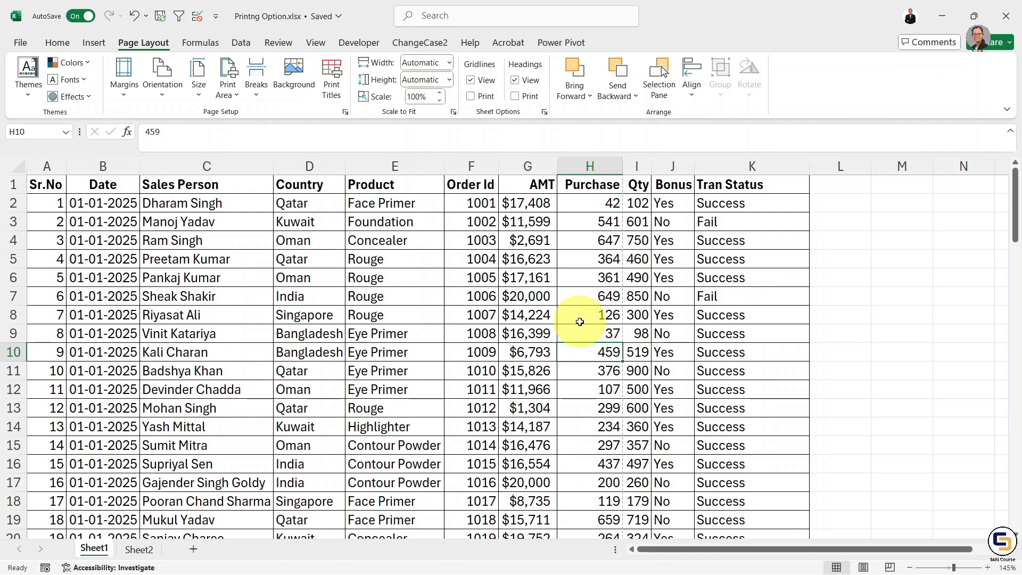
Insert an automatic page number (&[Page]) in the centre footer section of Sheet1 and return to Normal view.
click(95, 45)
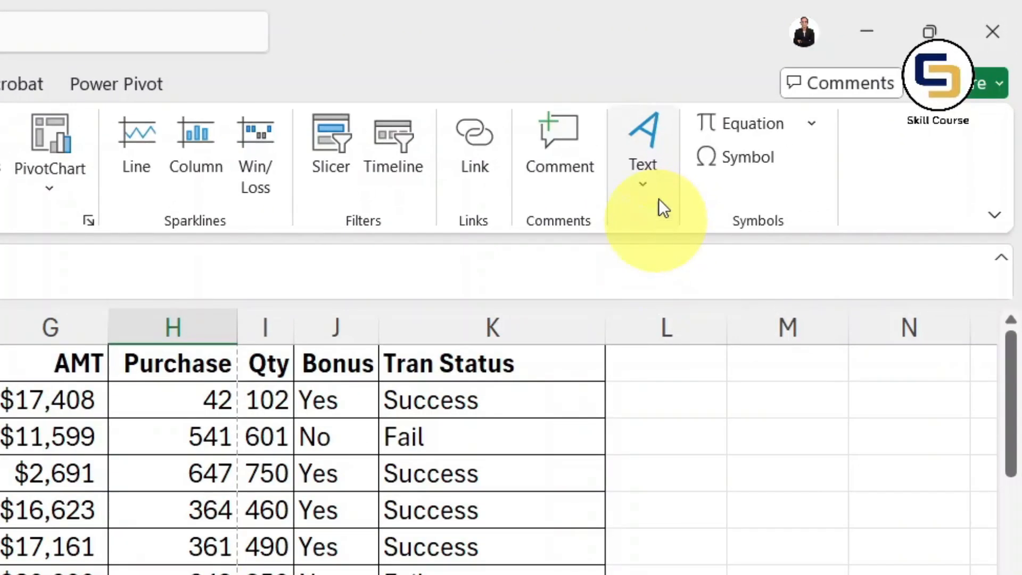
click(633, 190)
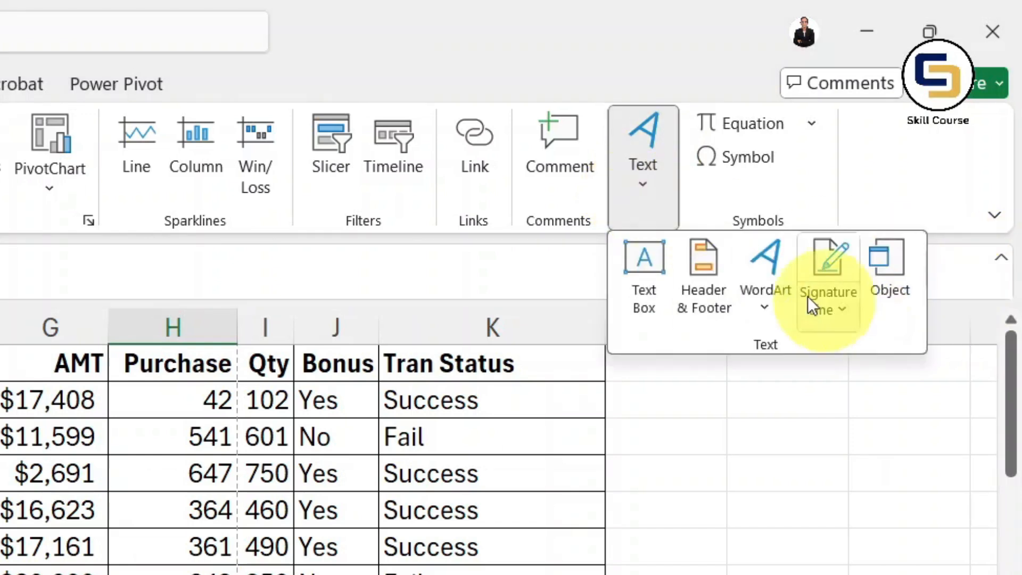
click(693, 264)
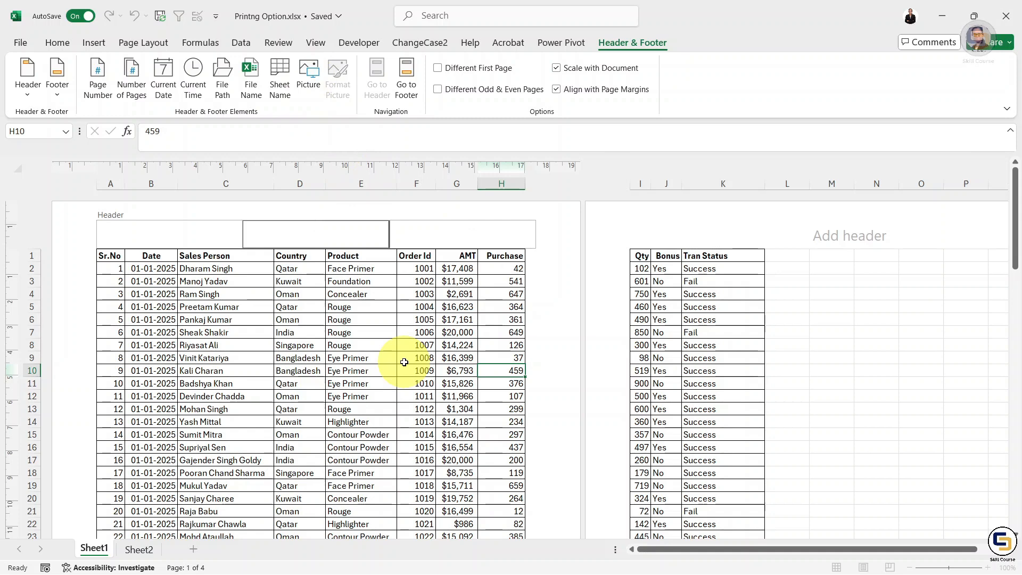
scroll(404, 362, down, 6)
scroll(404, 362, down, 10)
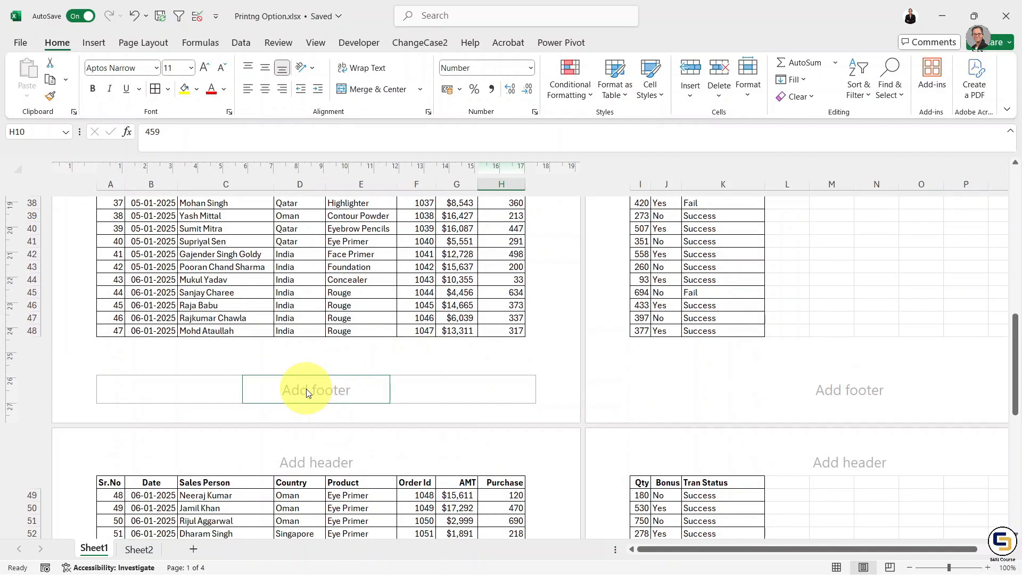
click(307, 390)
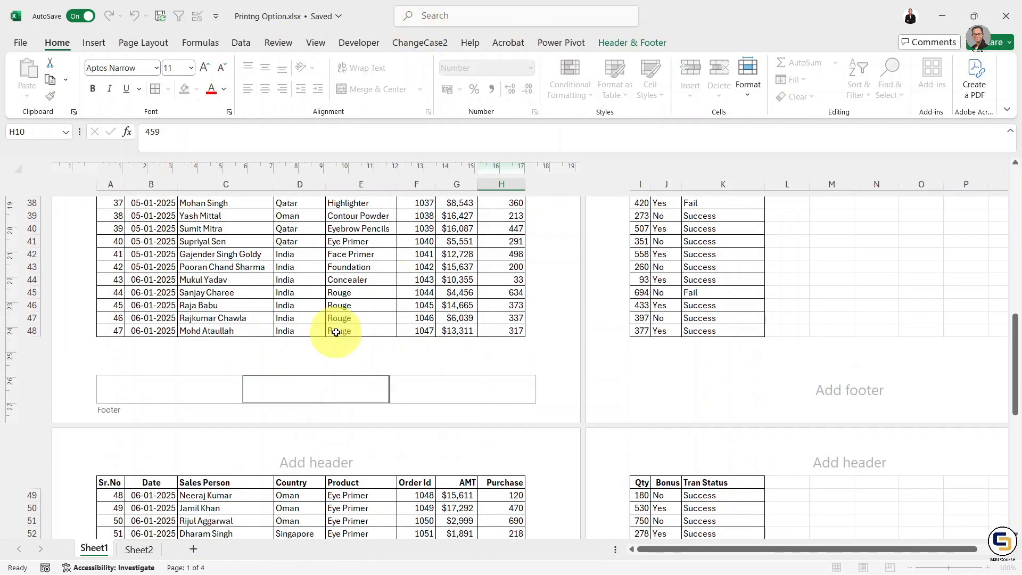
click(618, 41)
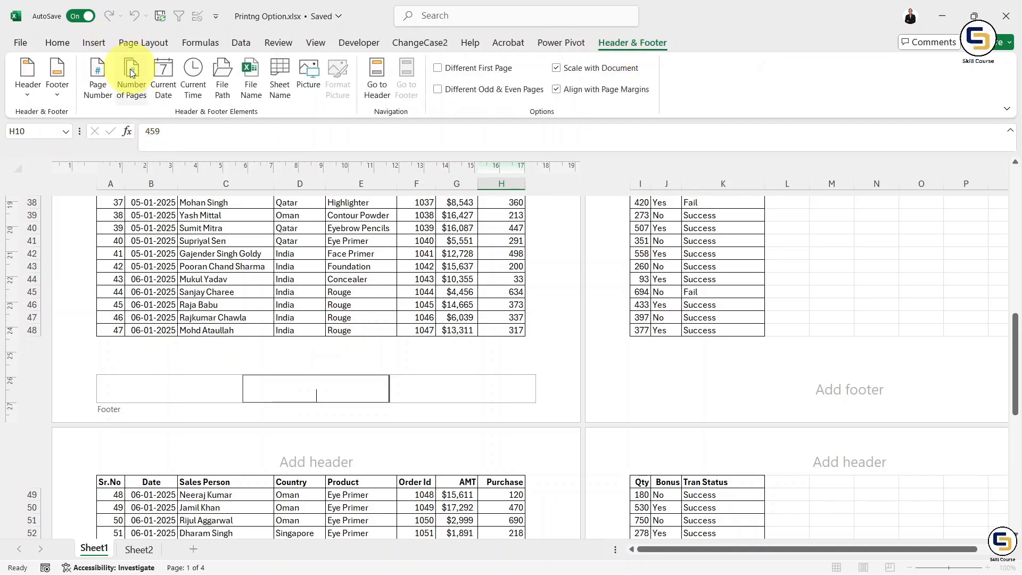
click(97, 72)
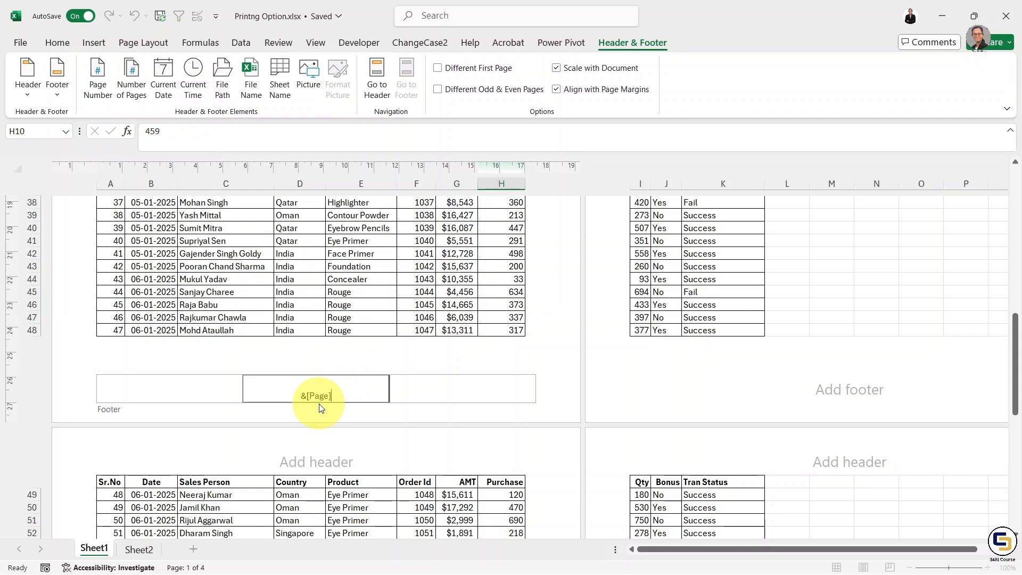
click(467, 353)
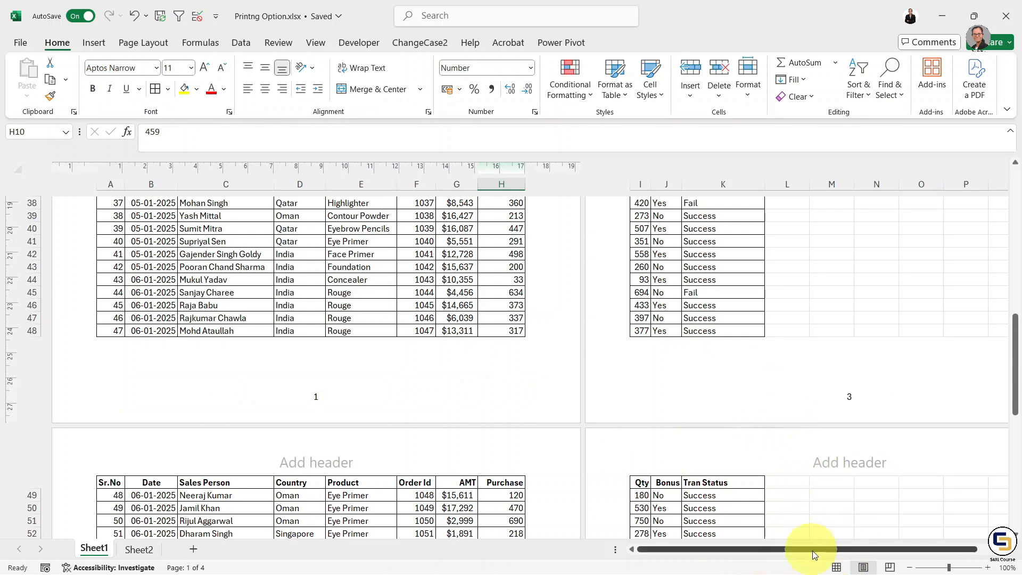
click(836, 567)
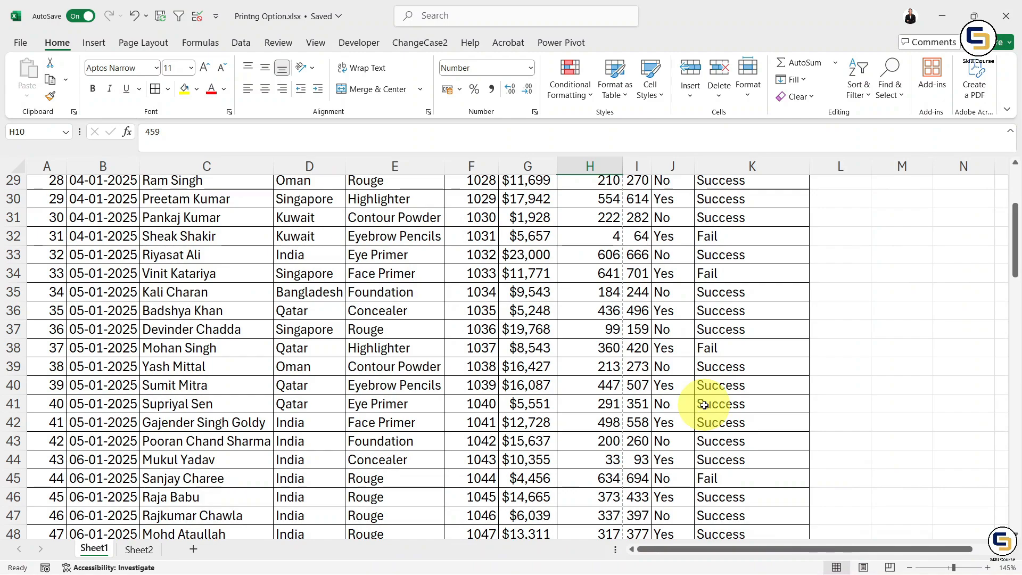
scroll(487, 253, up, 10)
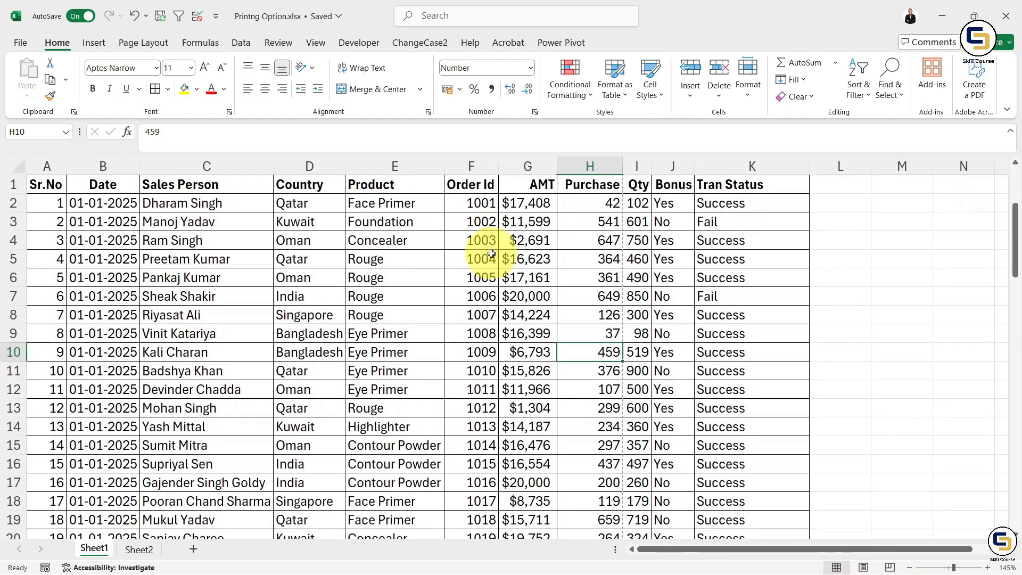
Check the footer page numbers through page 4 of the print preview and return to the worksheet.
key(ctrl+p)
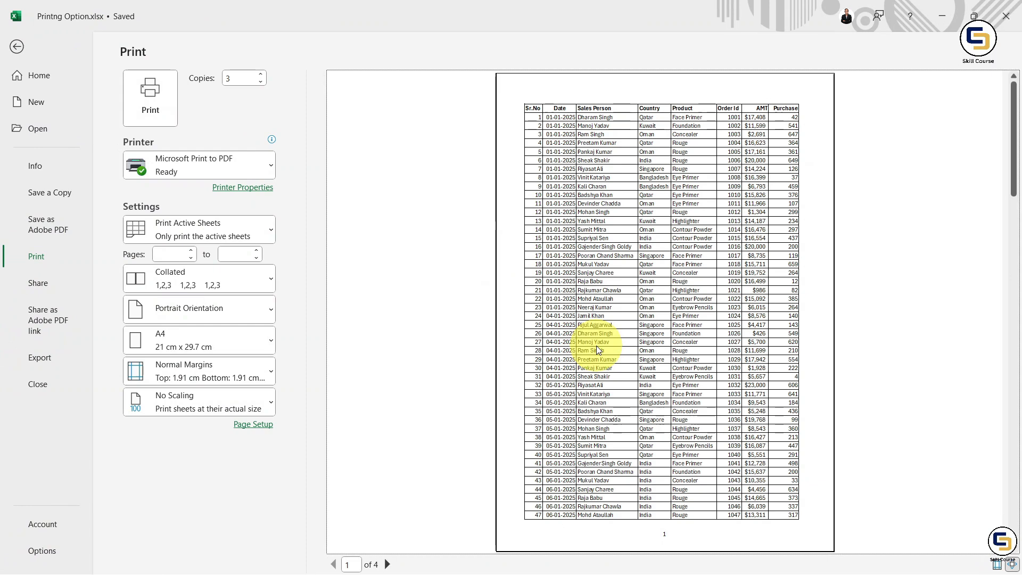
drag(1016, 177, 1017, 252)
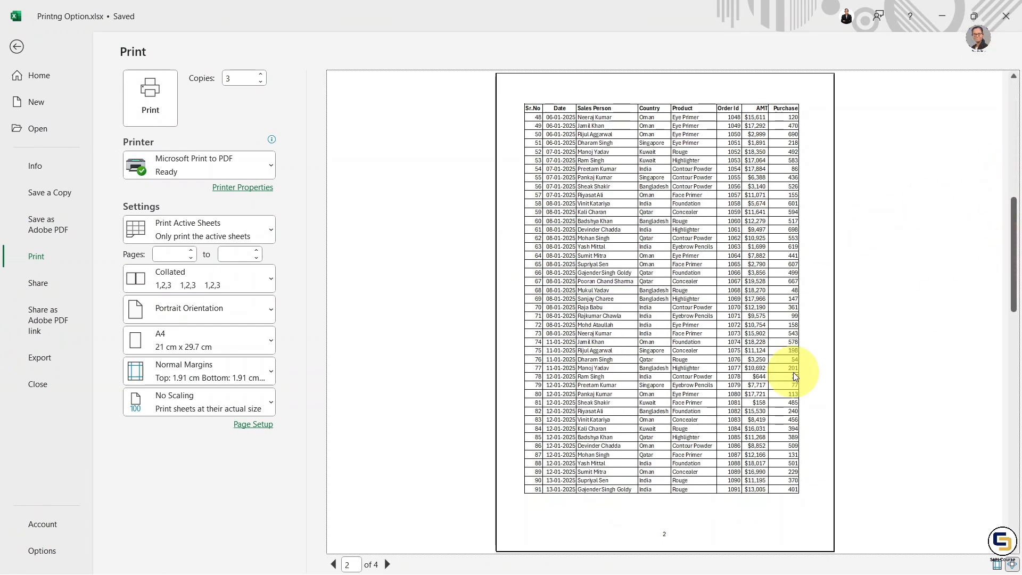
scroll(716, 422, down, 2)
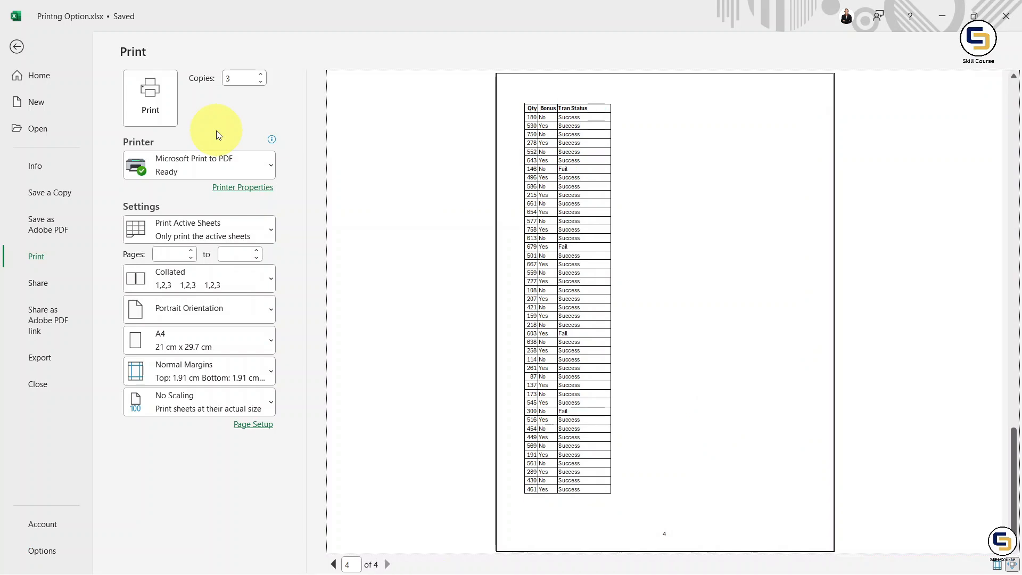
click(16, 47)
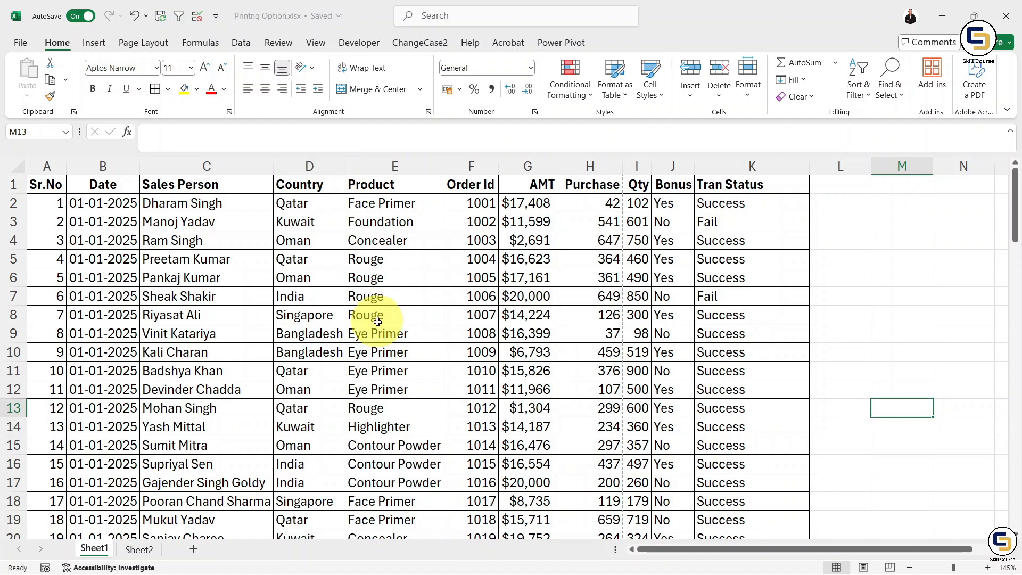
Insert the picture logo.jpg from the Desktop folder into the centre header section of Sheet1's first page.
click(89, 43)
click(828, 90)
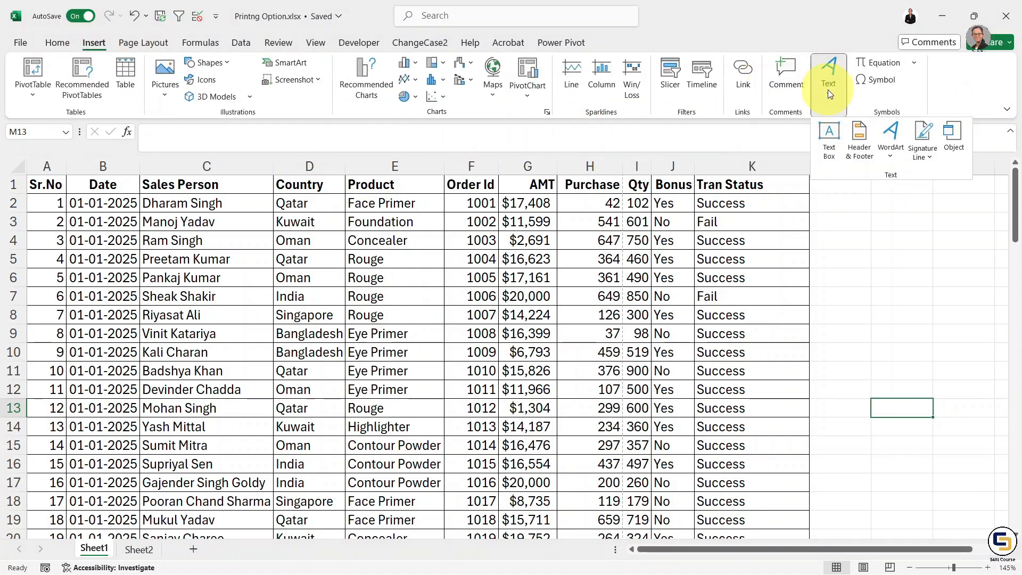
click(859, 137)
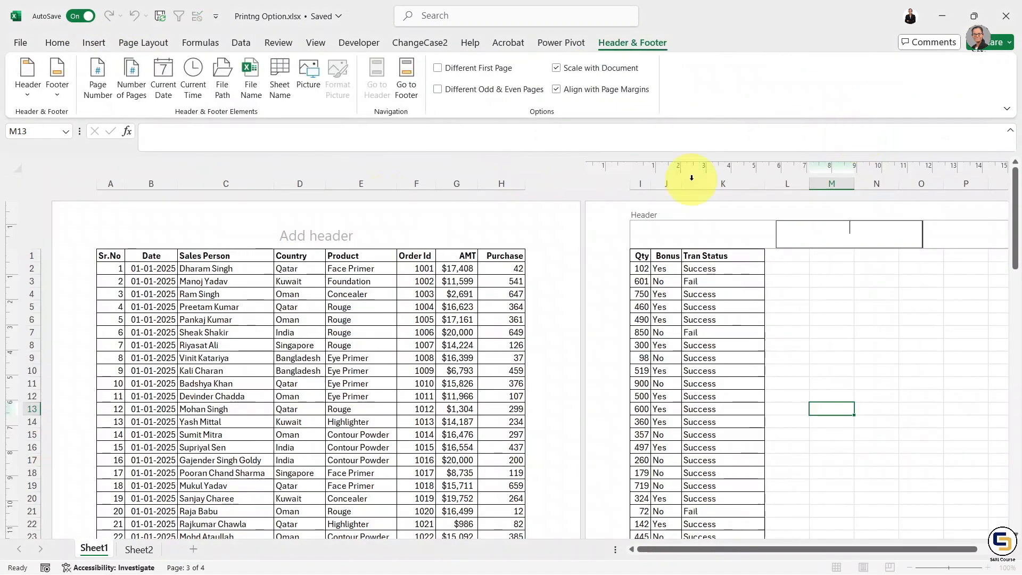
click(311, 235)
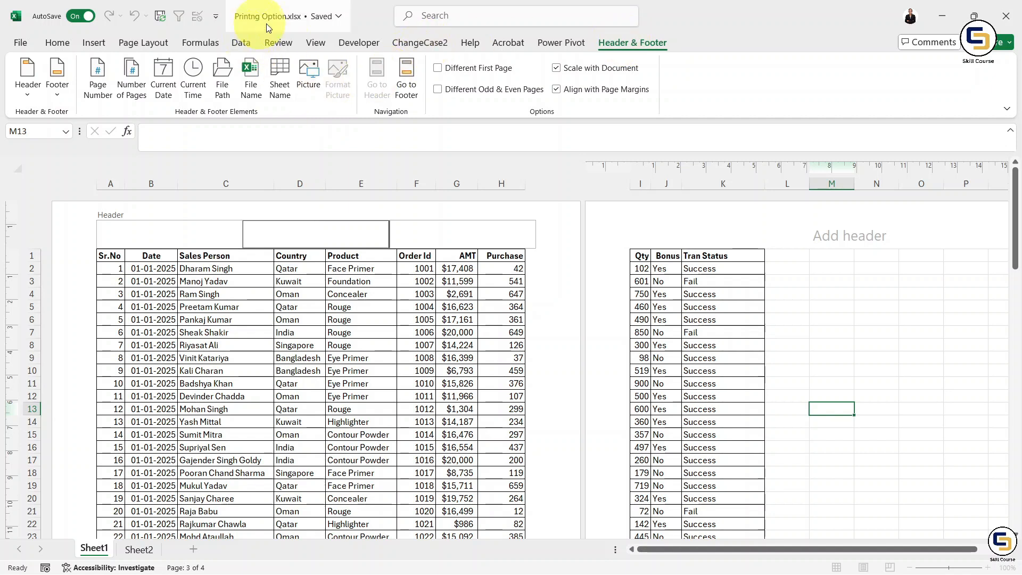
click(308, 78)
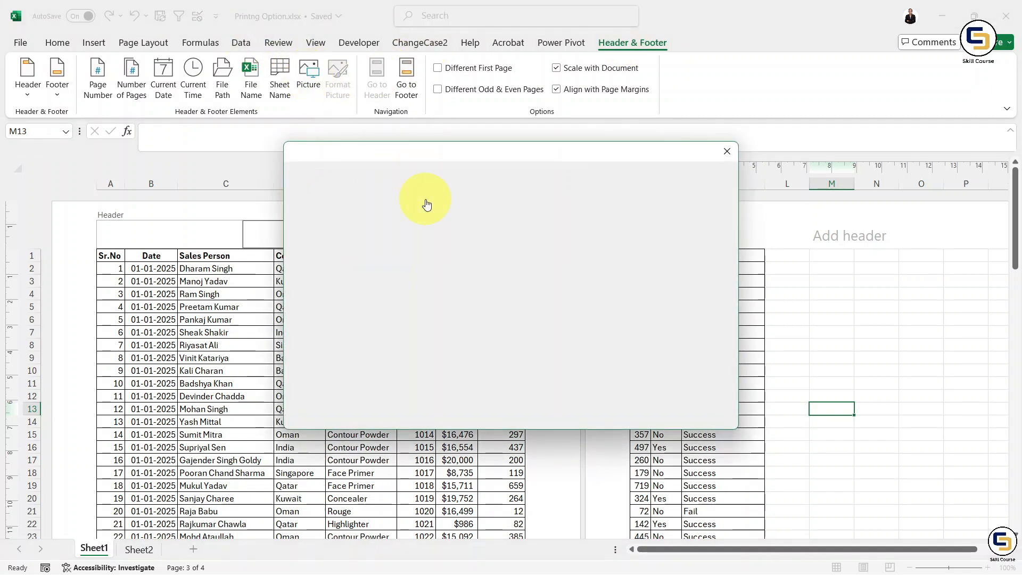
click(390, 223)
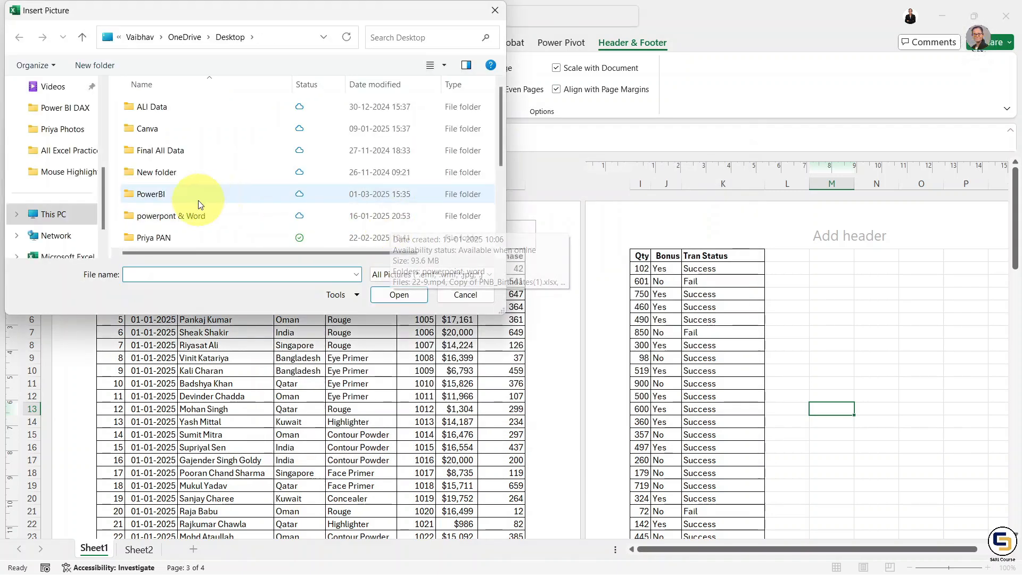
scroll(199, 205, down, 2)
click(157, 238)
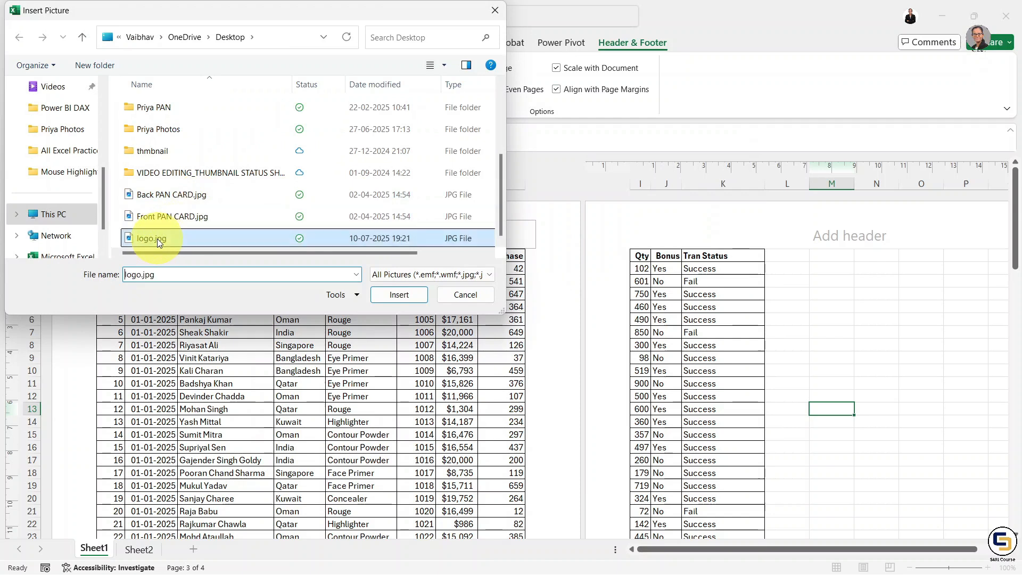
click(389, 293)
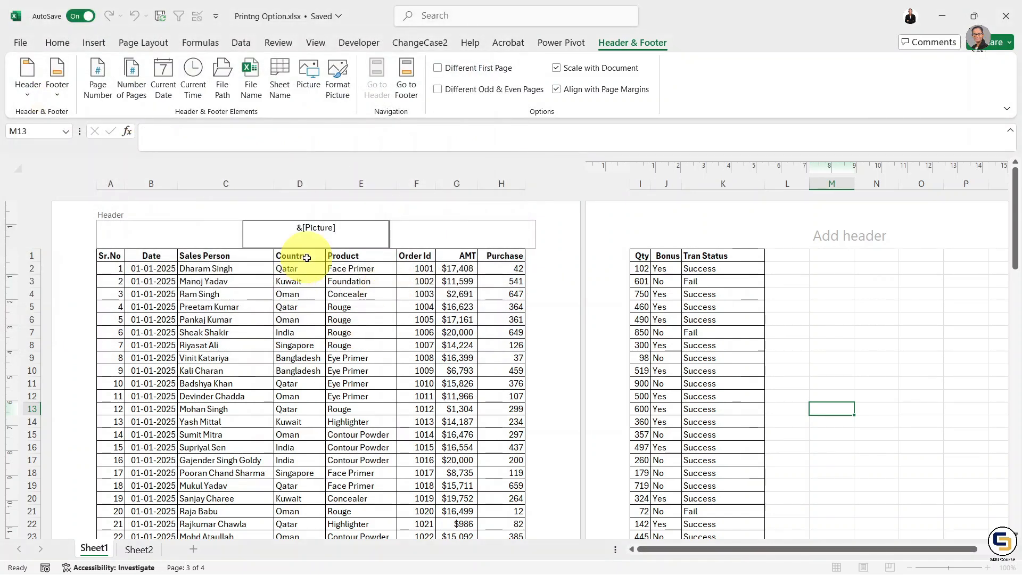
Move the logo down into the table area by adding 16 blank lines before &[Picture] in the centre header, then leave the header.
click(294, 227)
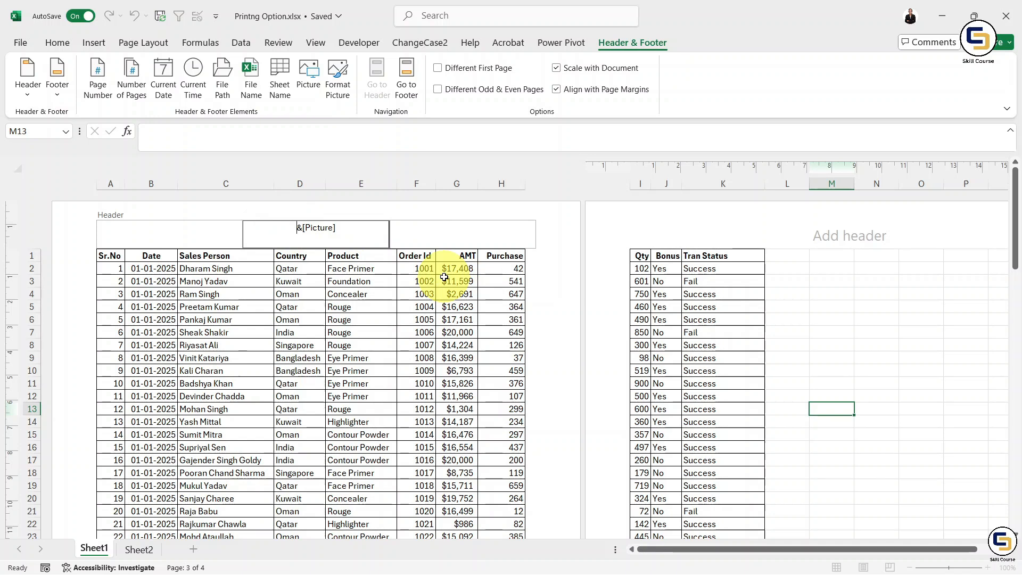
key(Return)
key(Return)
key(Return)
key(Return)
key(Return)
key(Return)
key(Return)
key(Return)
key(Return)
key(Return)
key(Return)
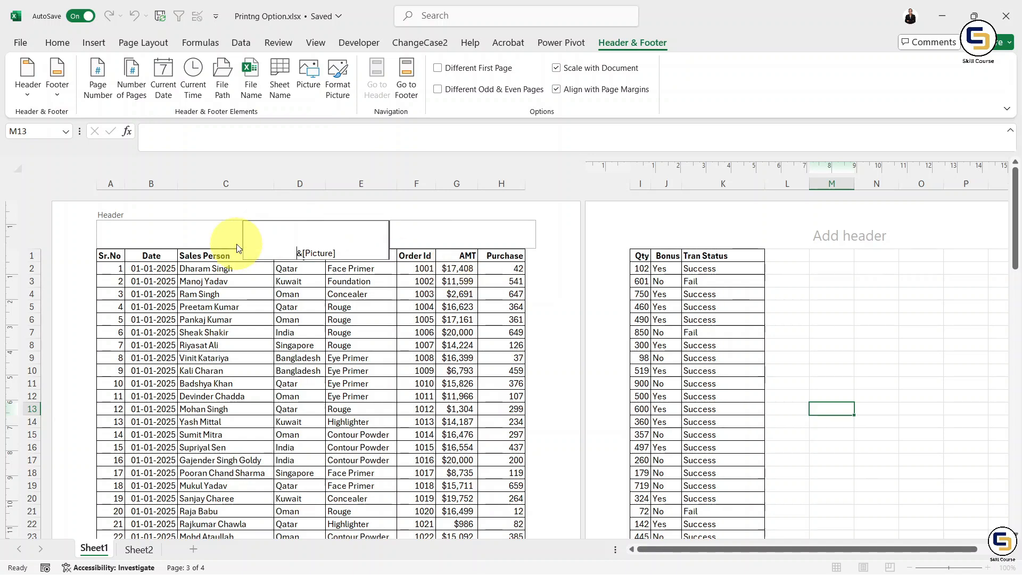
key(Return)
key(Return)
key(Return)
key(Return)
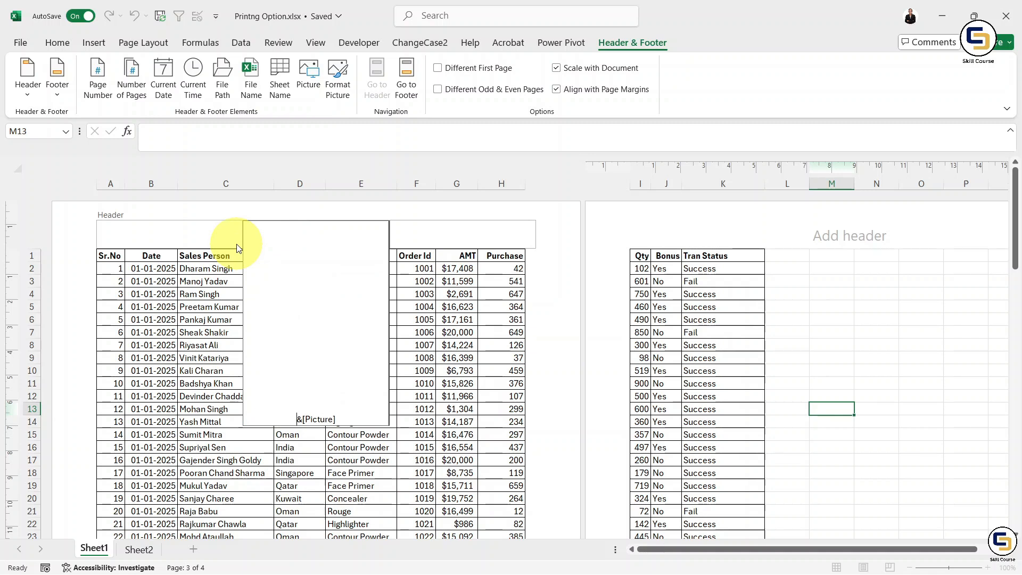
key(Return)
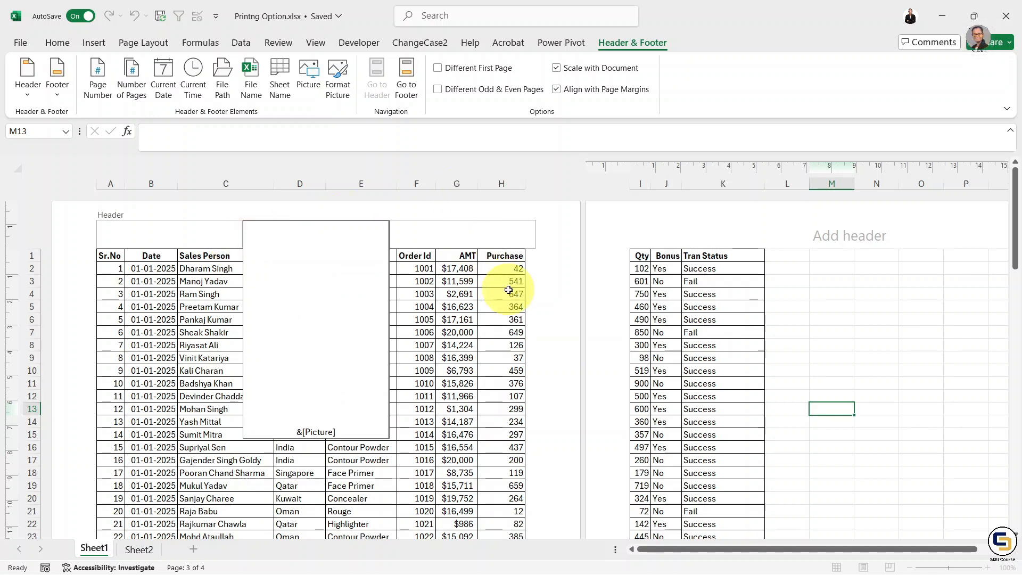
click(547, 278)
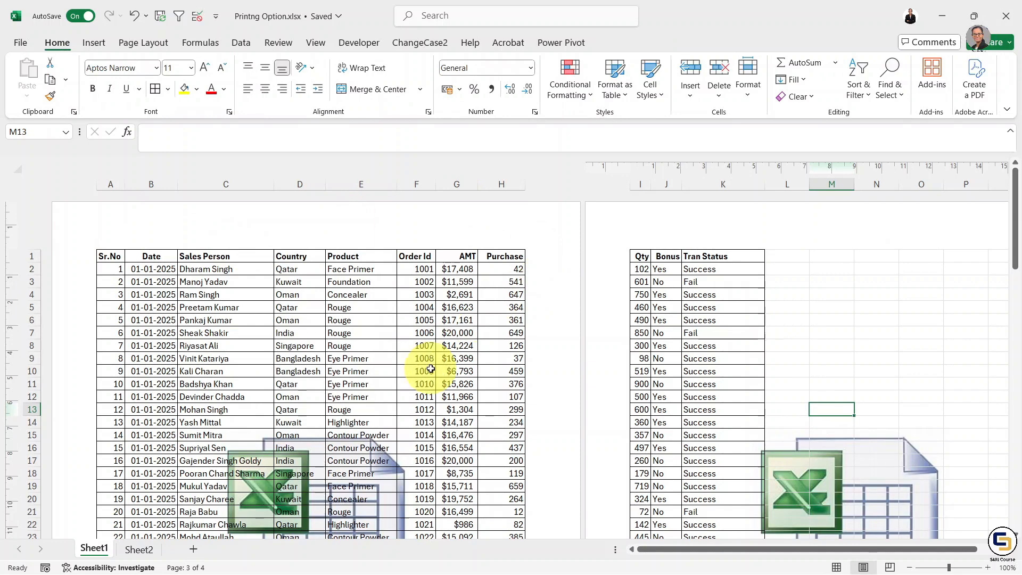
Examine the logo's placement behind the table across the worksheet pages and in the print preview, and return to the worksheet.
scroll(431, 369, down, 16)
scroll(431, 369, down, 15)
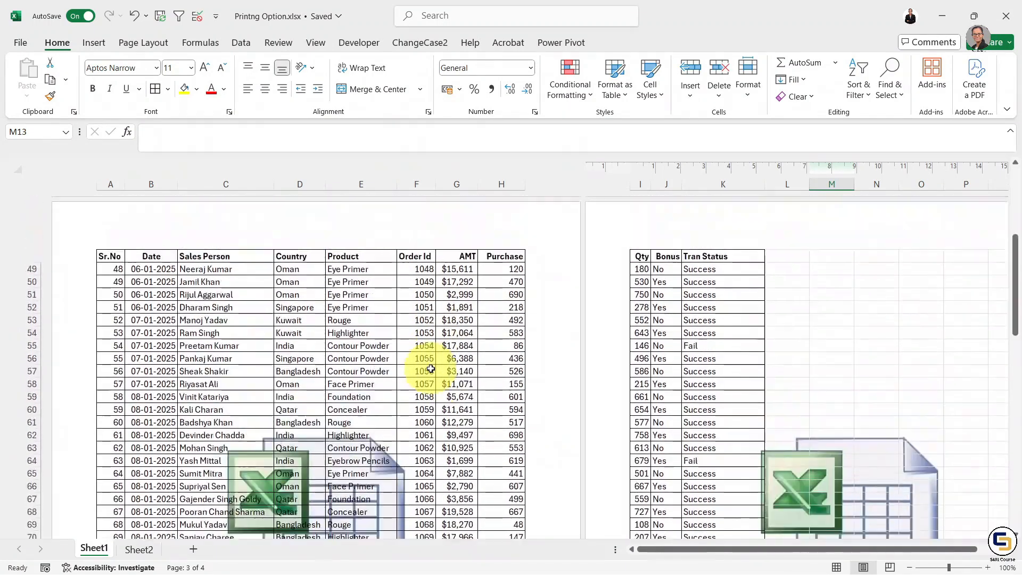
scroll(430, 369, up, 20)
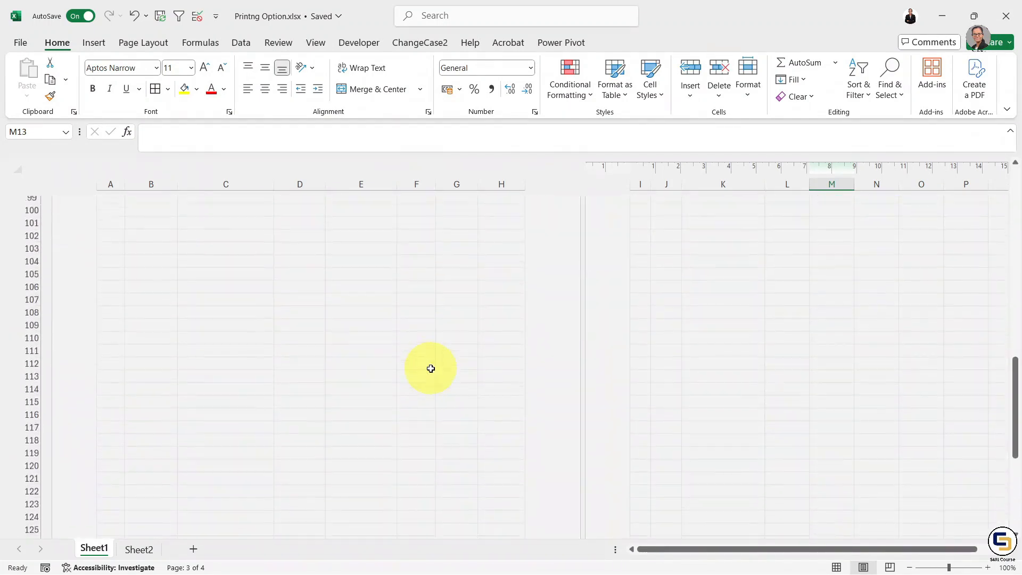
key(ctrl+p)
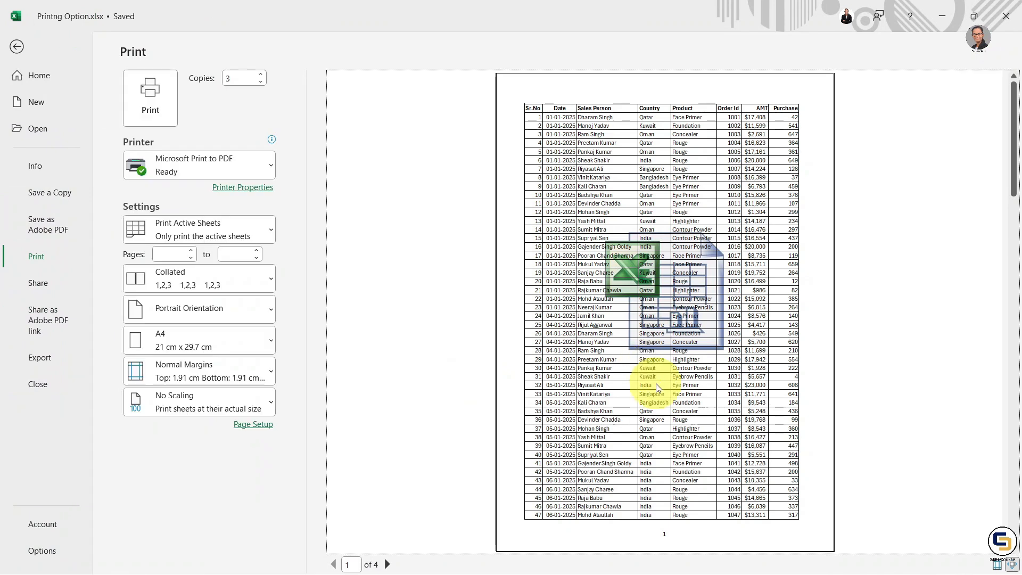
scroll(658, 387, down, 3)
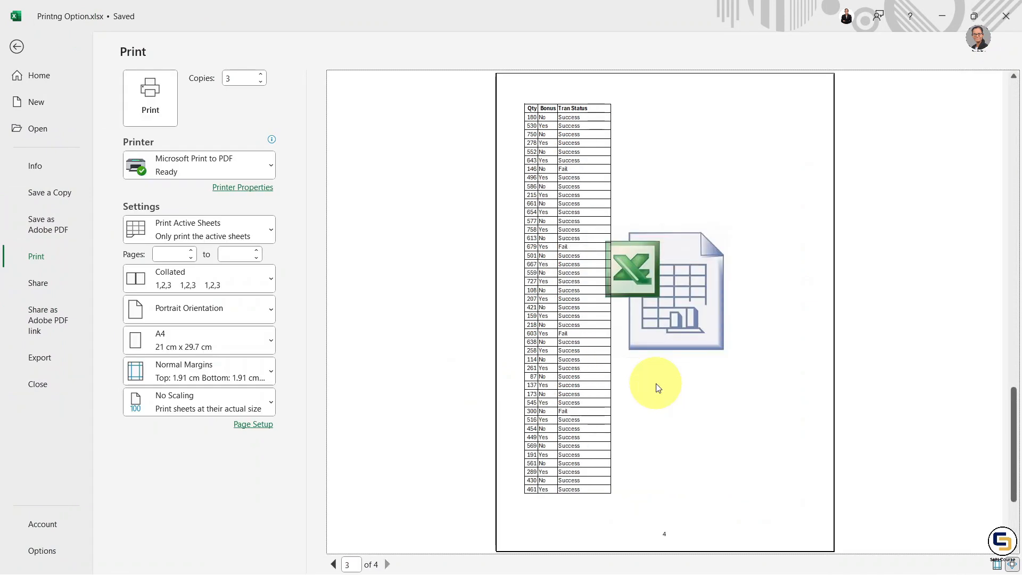
scroll(657, 387, up, 3)
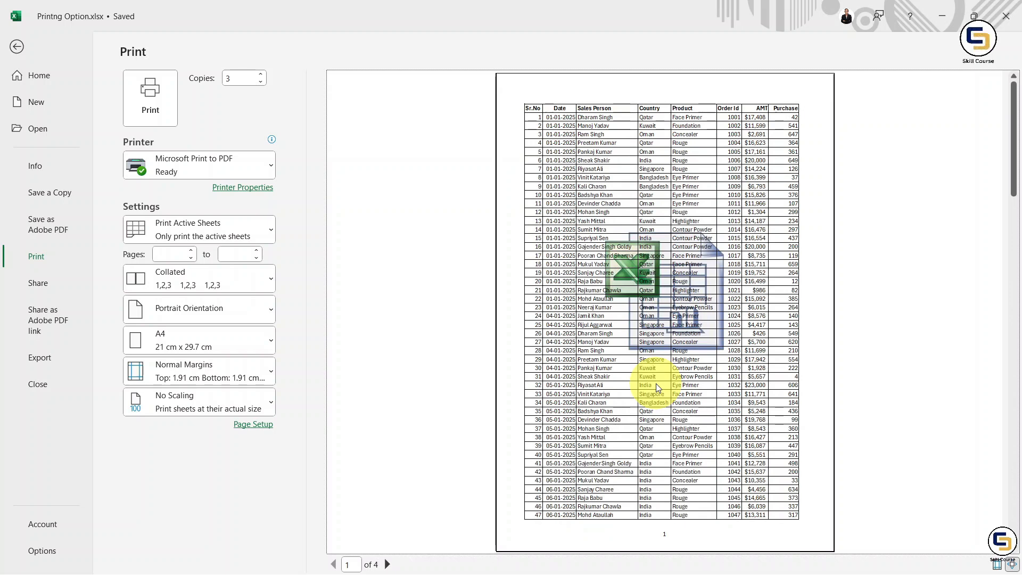
scroll(656, 383, down, 3)
scroll(658, 387, up, 3)
key(Escape)
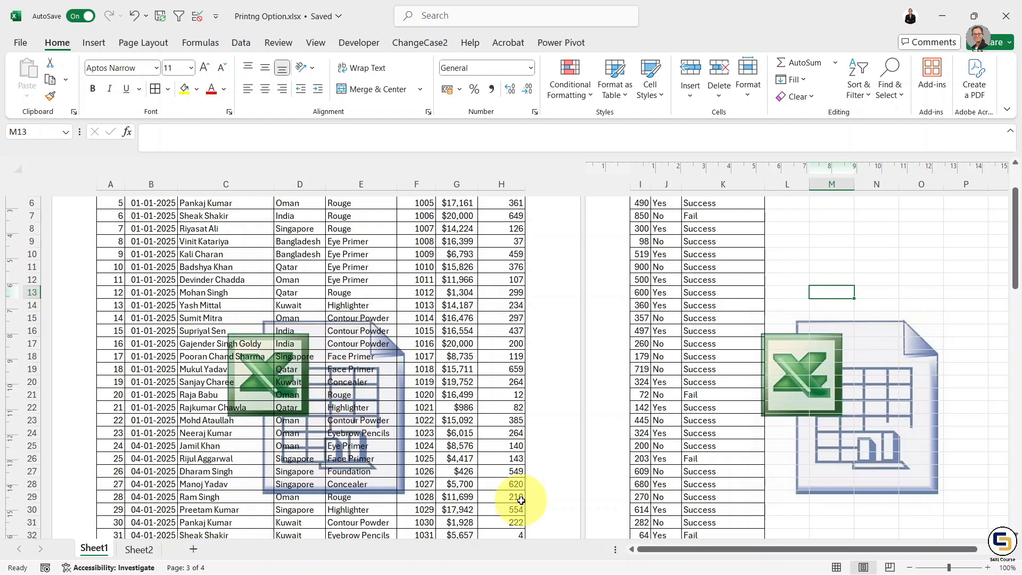
Delete the blank lines and &[Picture] from the centre header section and return Sheet1 to Normal view.
scroll(397, 327, up, 3)
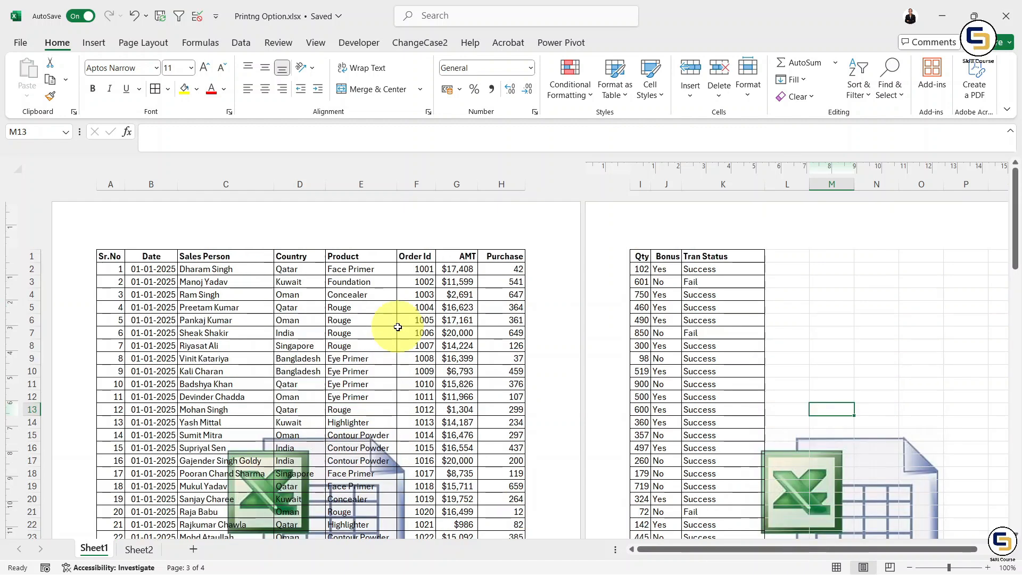
click(310, 234)
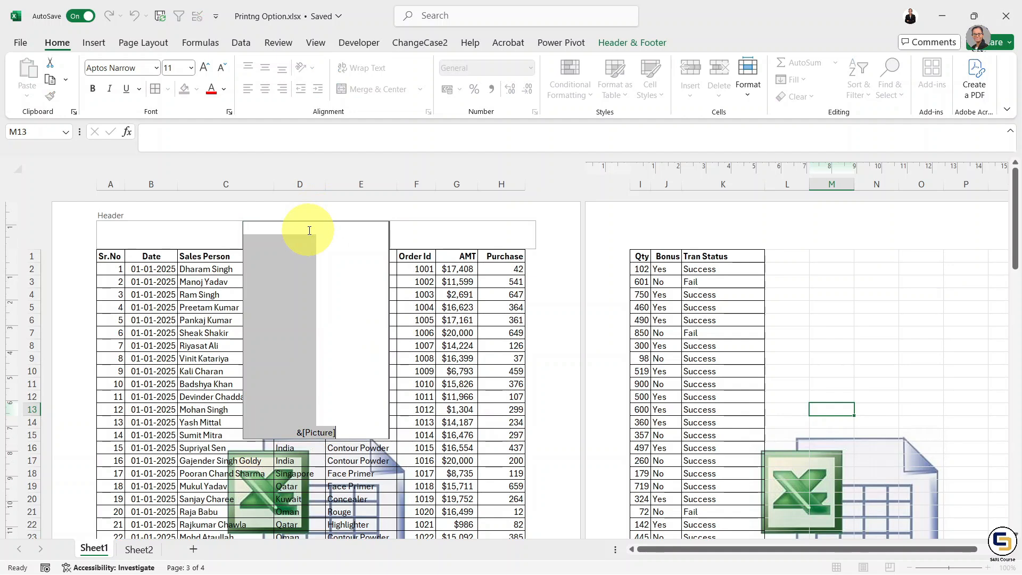
key(Delete)
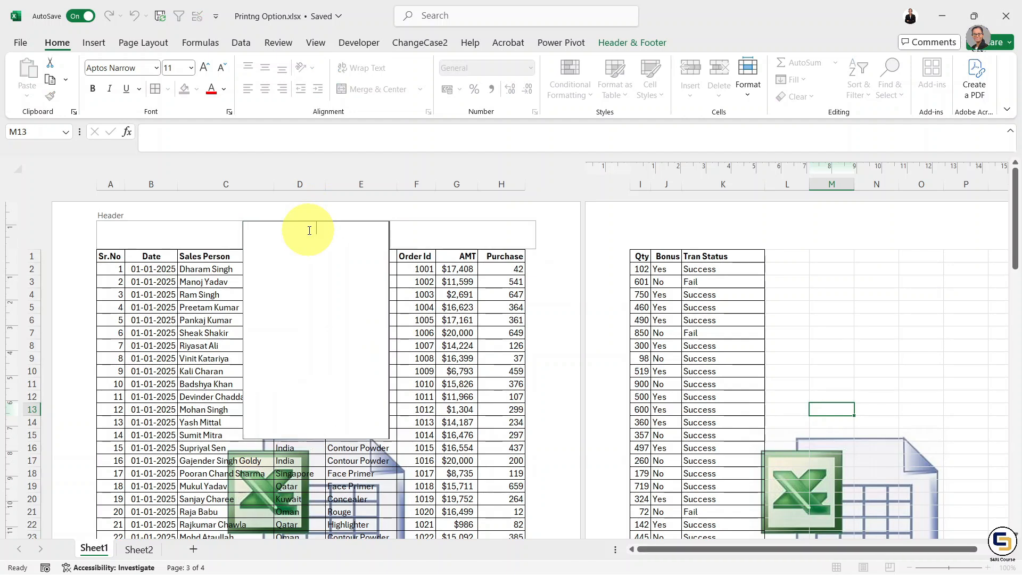
click(544, 277)
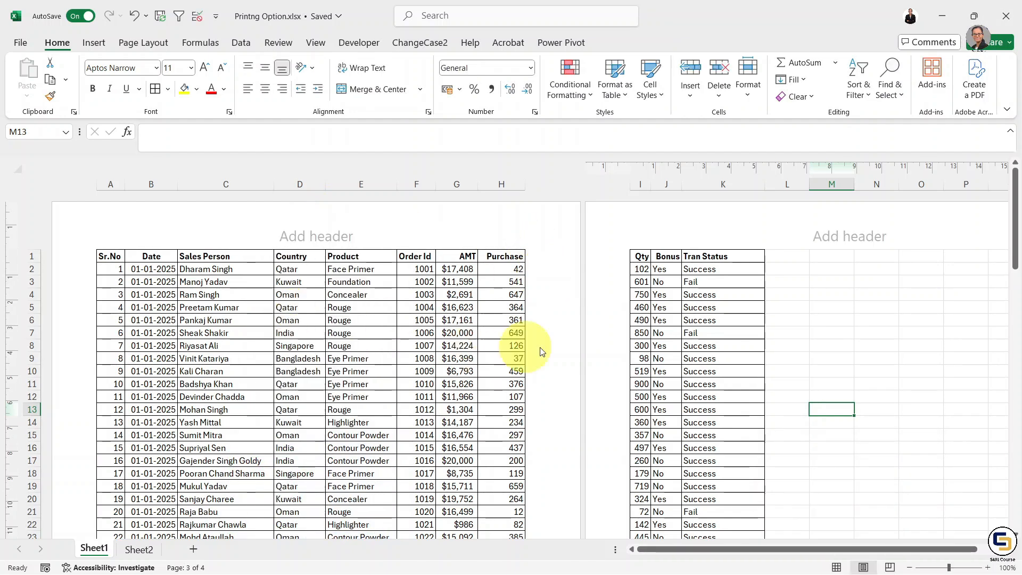
click(836, 567)
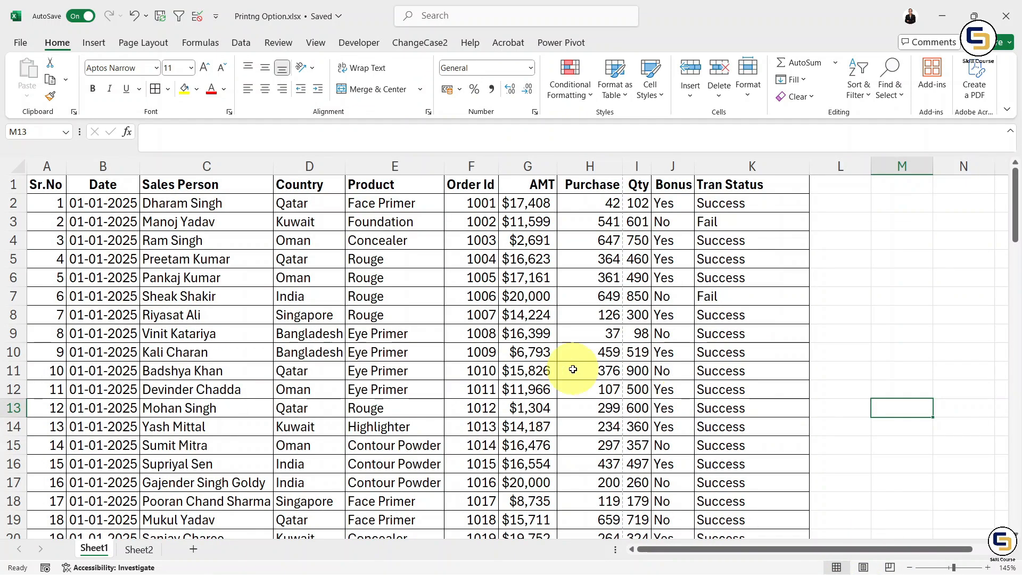
Check the pages without the header logo in the print preview and return to the worksheet.
key(ctrl+p)
scroll(738, 349, down, 3)
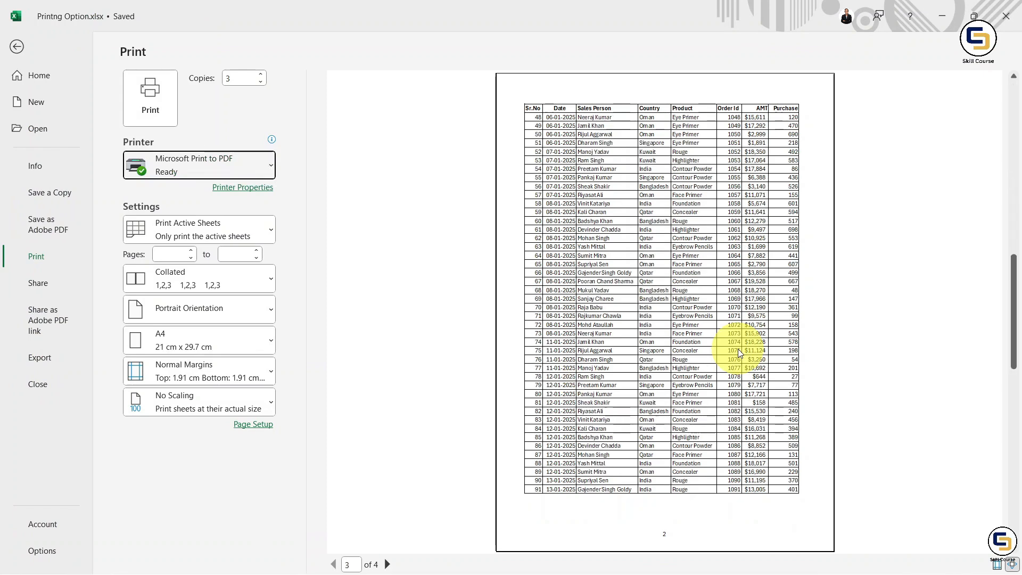
scroll(740, 353, up, 3)
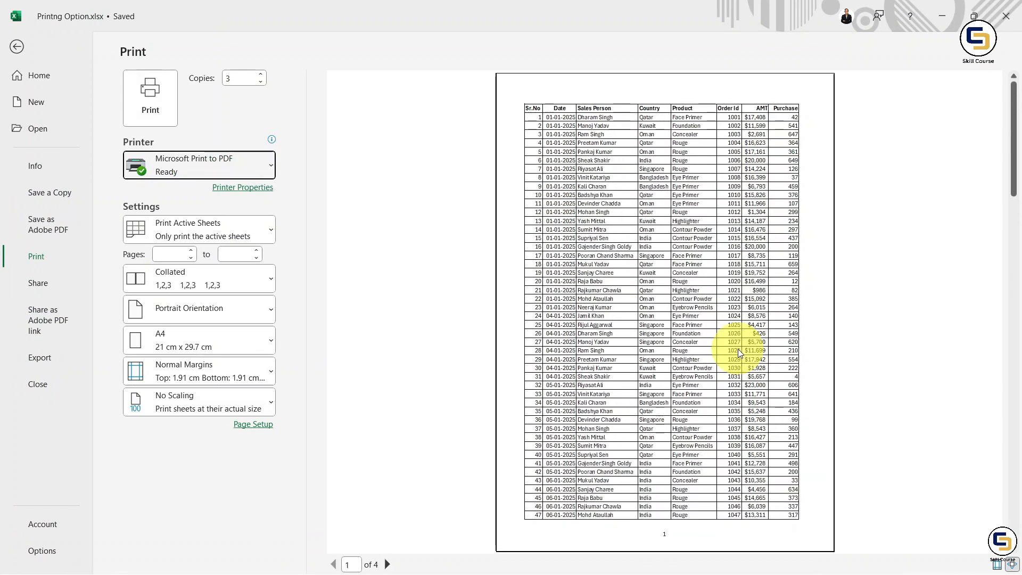
key(Escape)
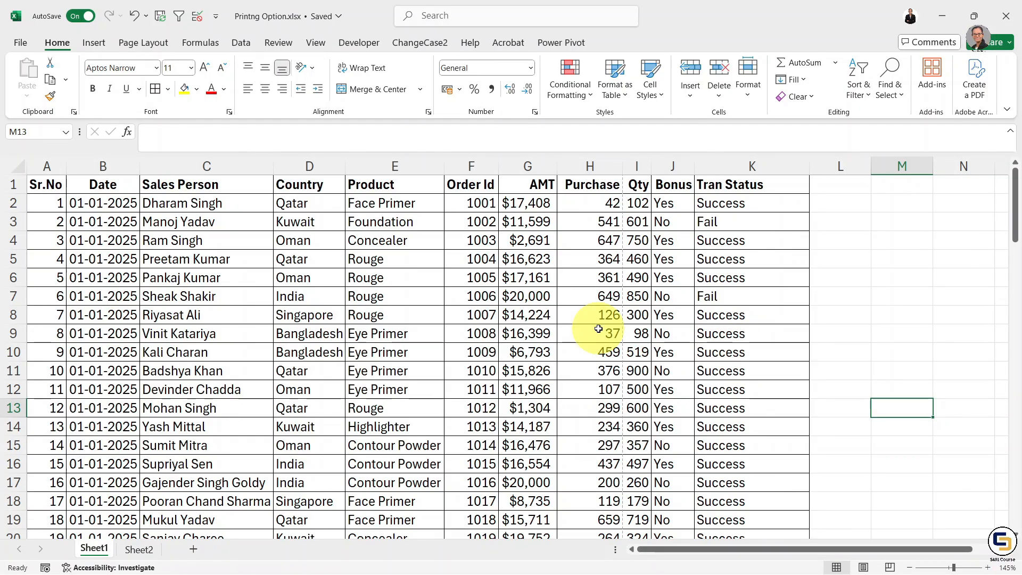